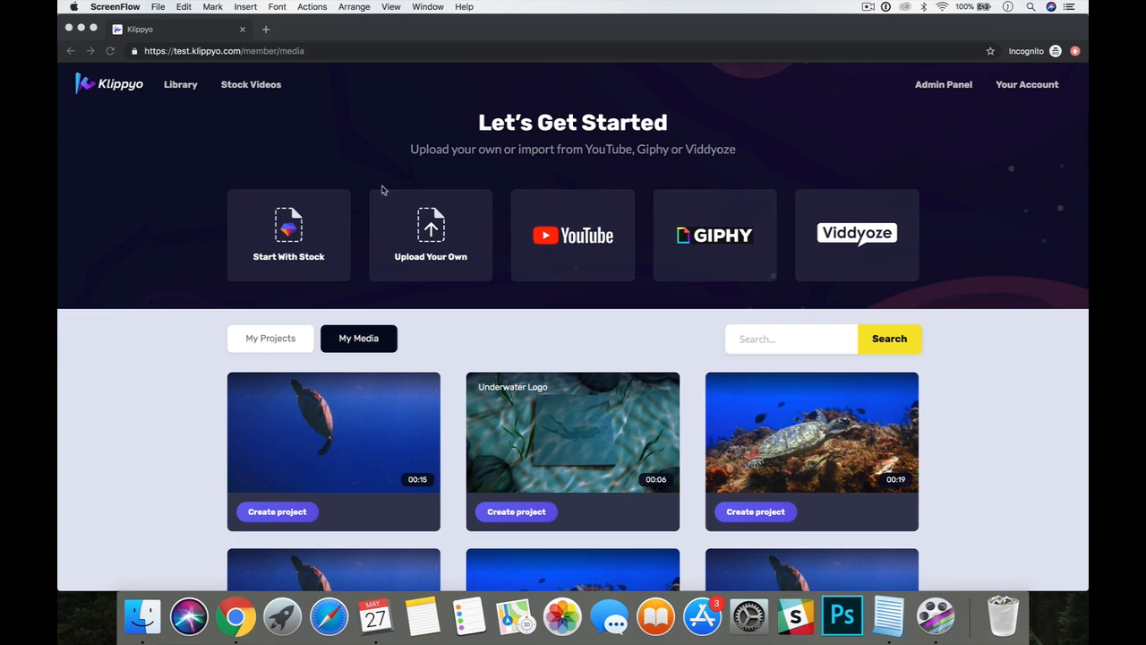
# Step: Look through the upload, YouTube, Giphy and Viddyoze import options for starting a project
pyautogui.click(894, 190)
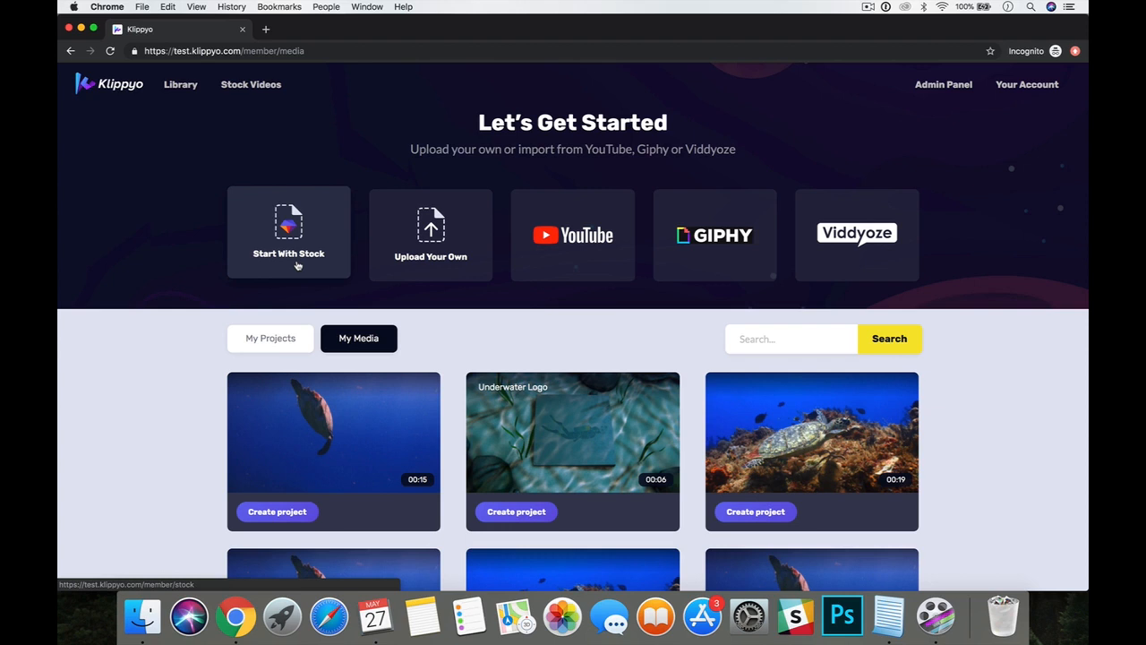
pyautogui.click(402, 260)
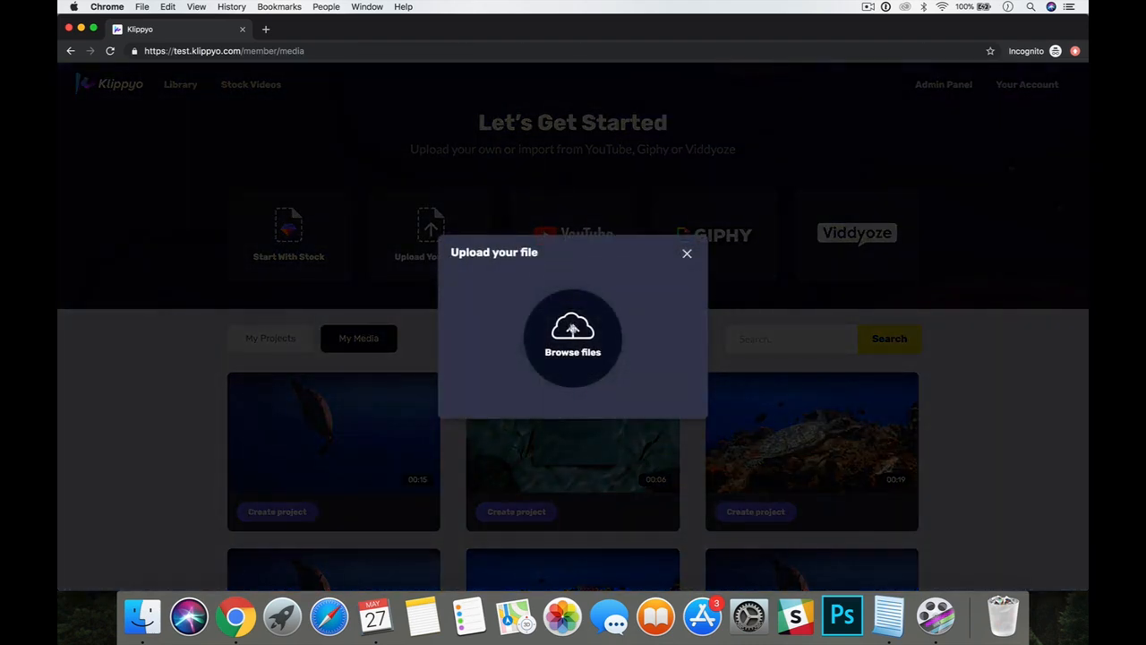
pyautogui.click(687, 254)
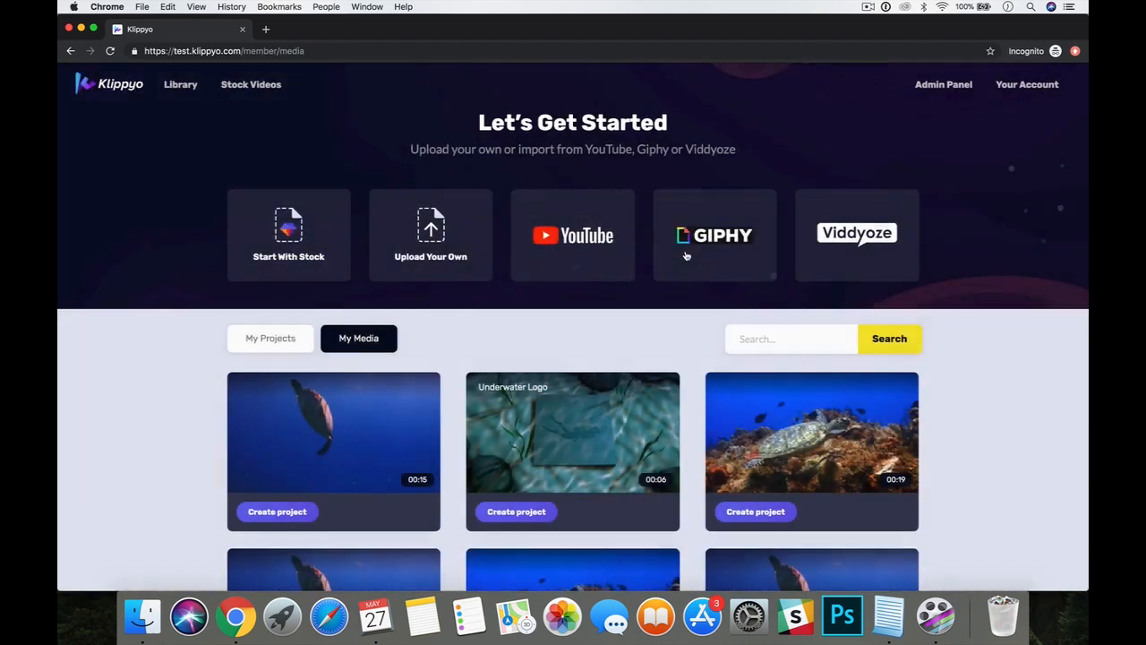
pyautogui.click(571, 252)
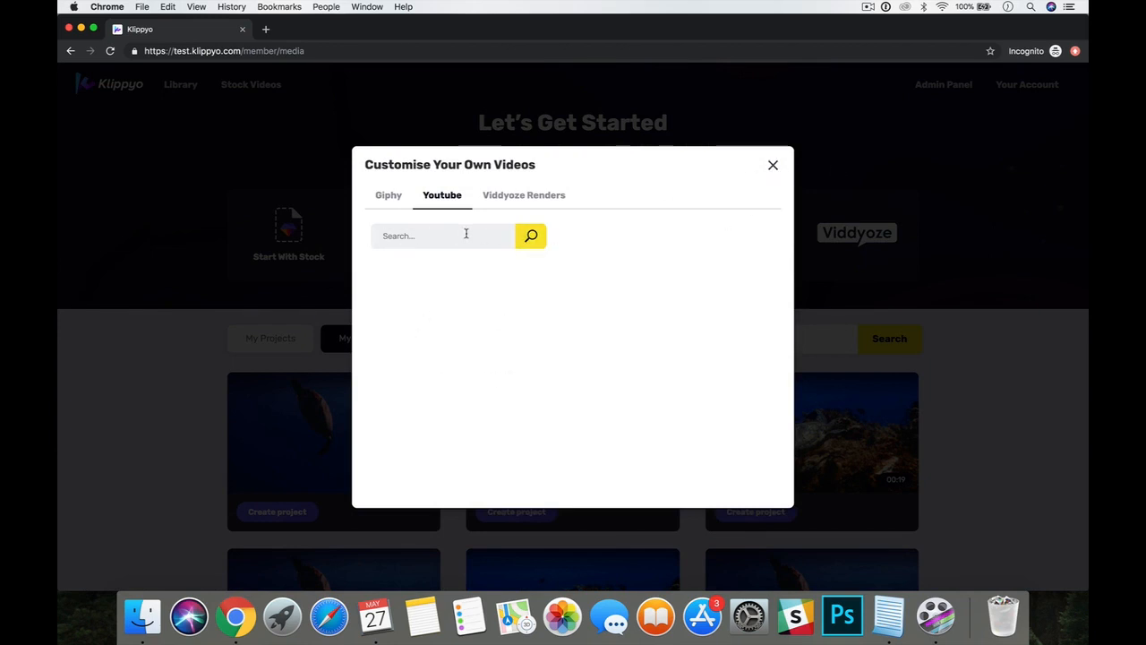
pyautogui.click(772, 165)
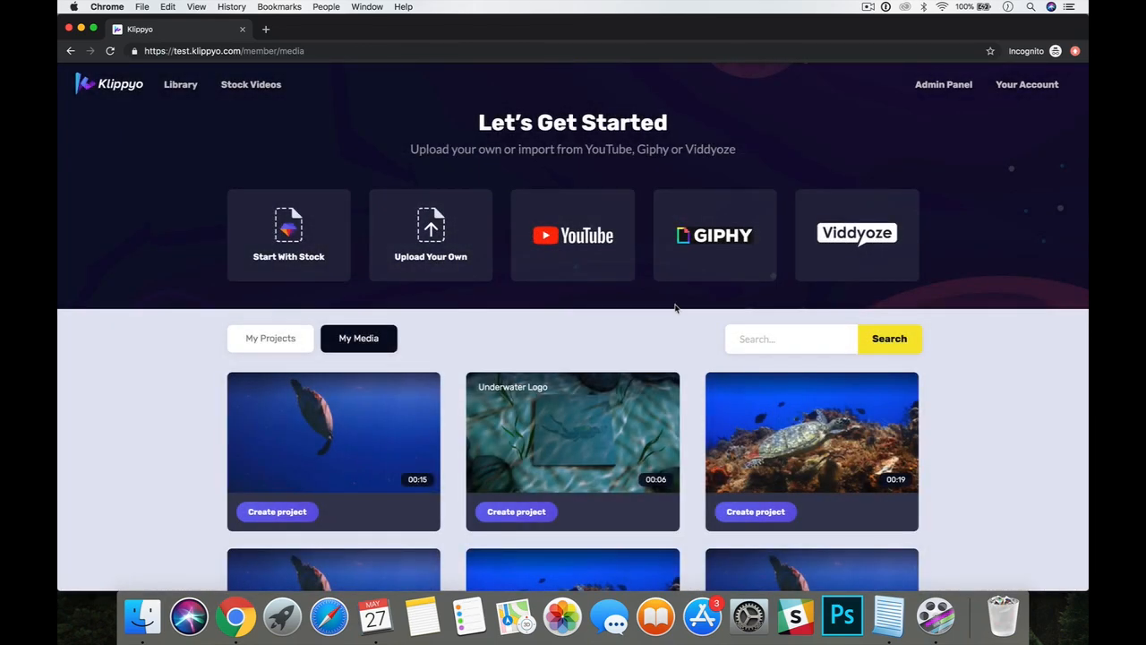
pyautogui.click(735, 236)
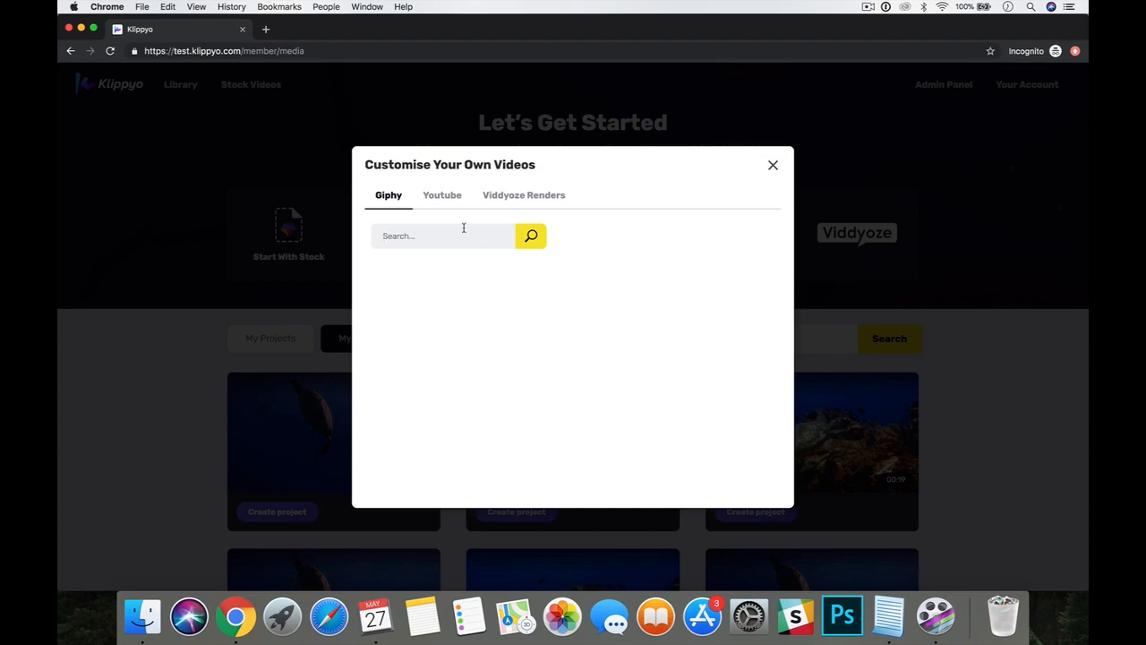
pyautogui.click(773, 166)
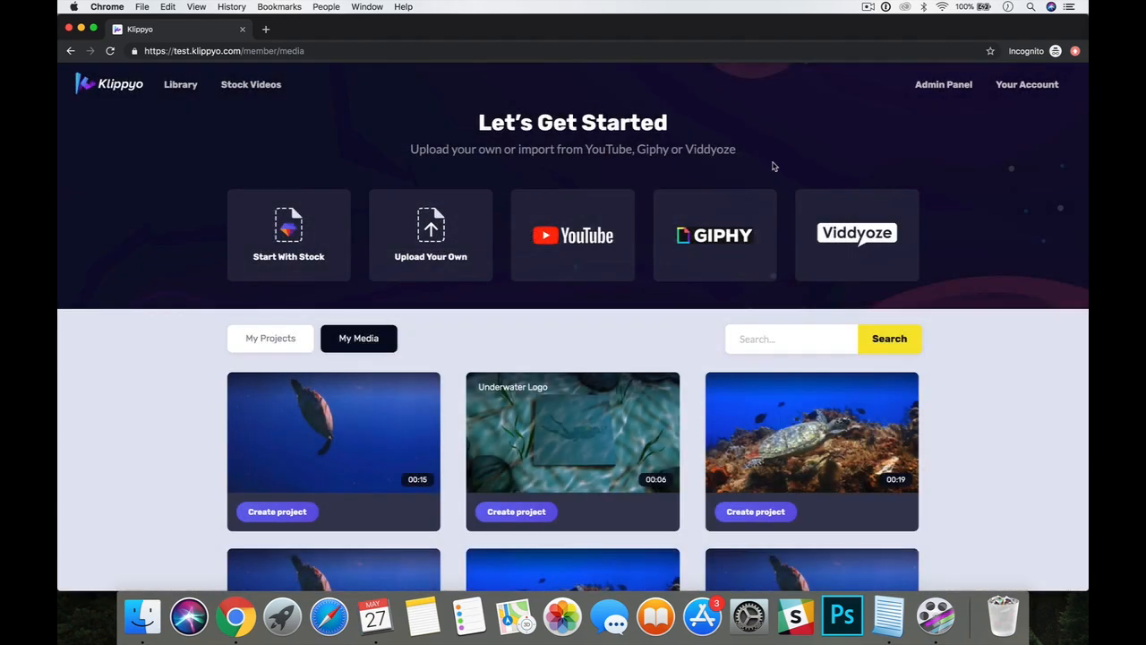
pyautogui.click(831, 250)
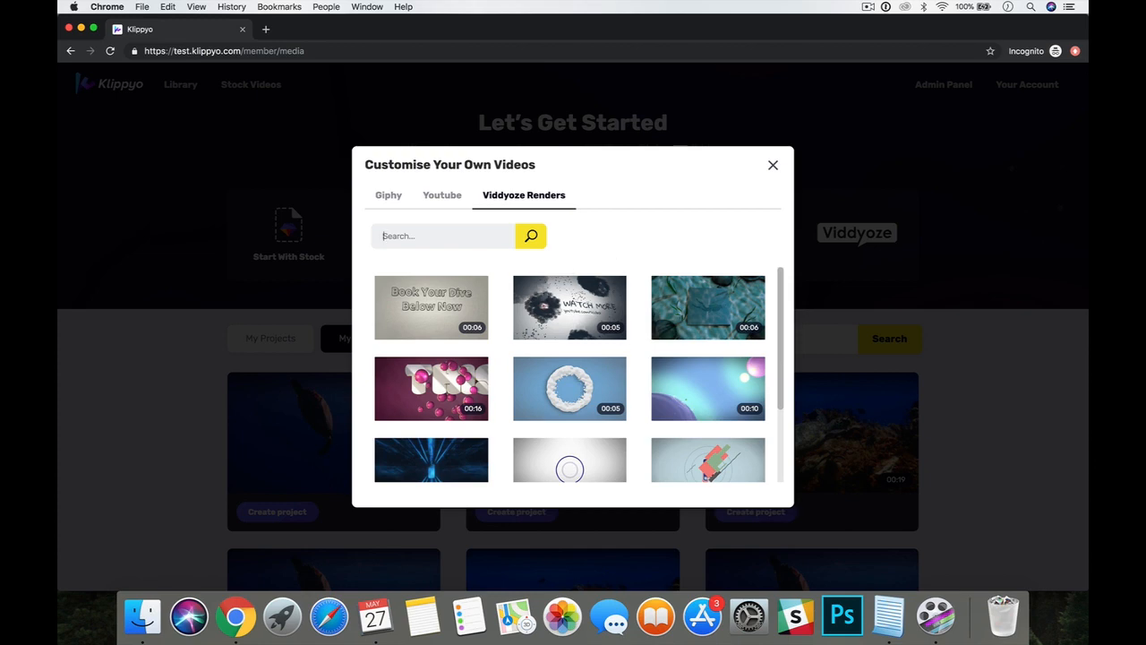
pyautogui.moveTo(656, 325)
pyautogui.click(773, 166)
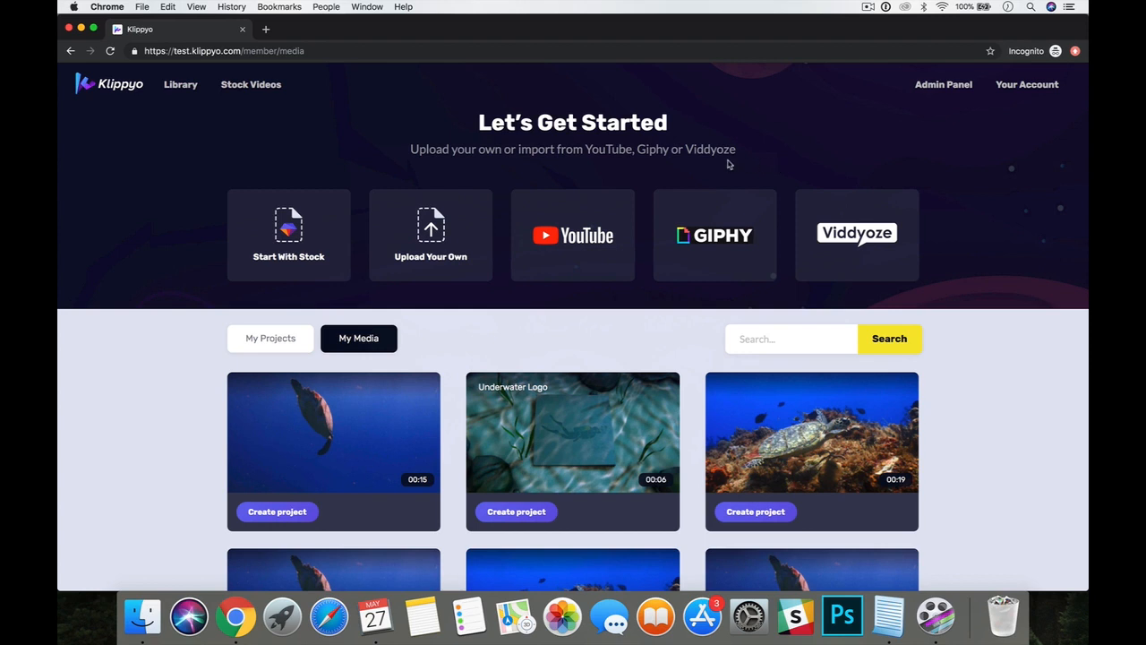
# Step: Start with stock footage and search the stock videos for "turtles"
pyautogui.click(307, 242)
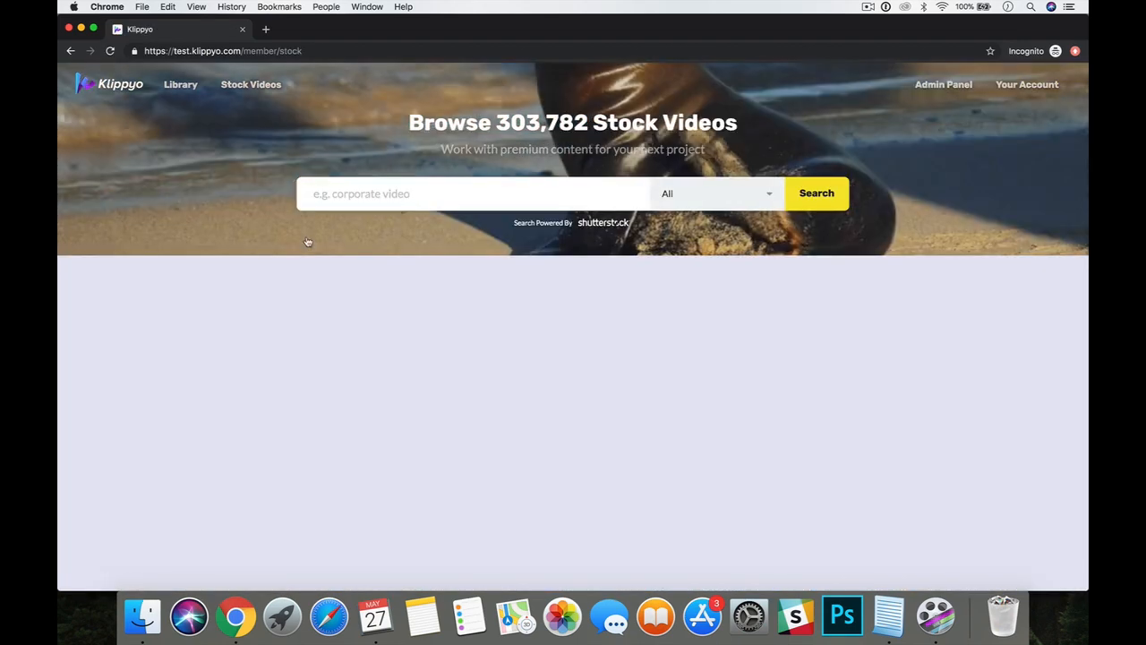
pyautogui.click(350, 194)
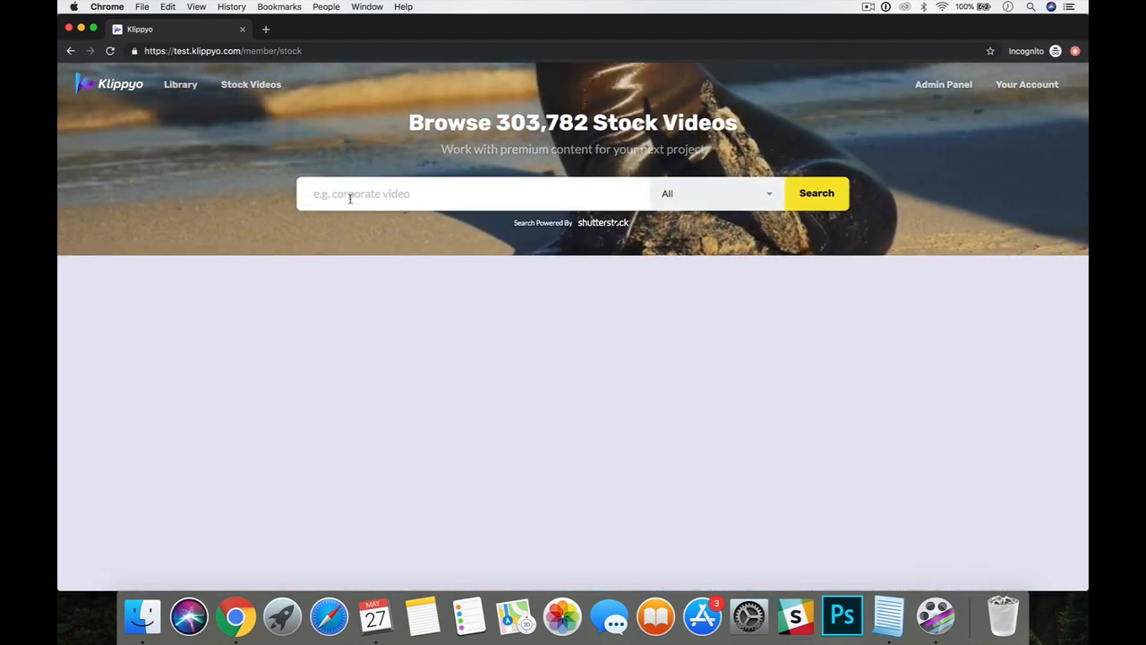
pyautogui.write('turtles')
pyautogui.press('Return')
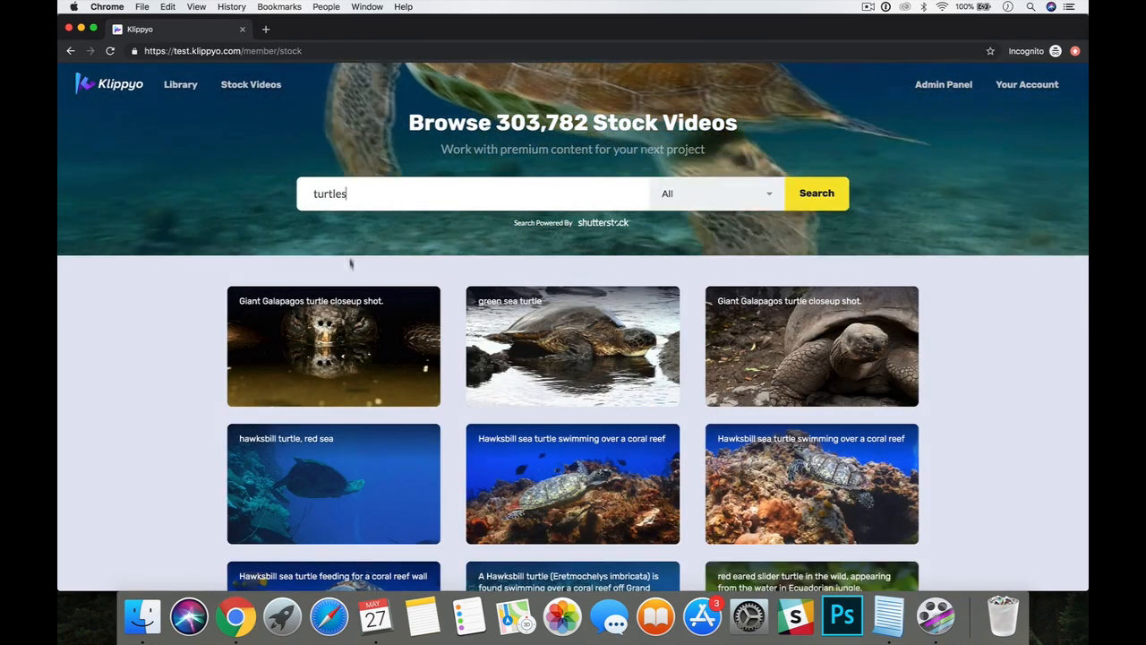
# Step: Create a project from the first "Hawksbill sea turtle swimming over a coral reef" stock video
pyautogui.scroll(-2, 357, 337)
pyautogui.scroll(-3, 357, 336)
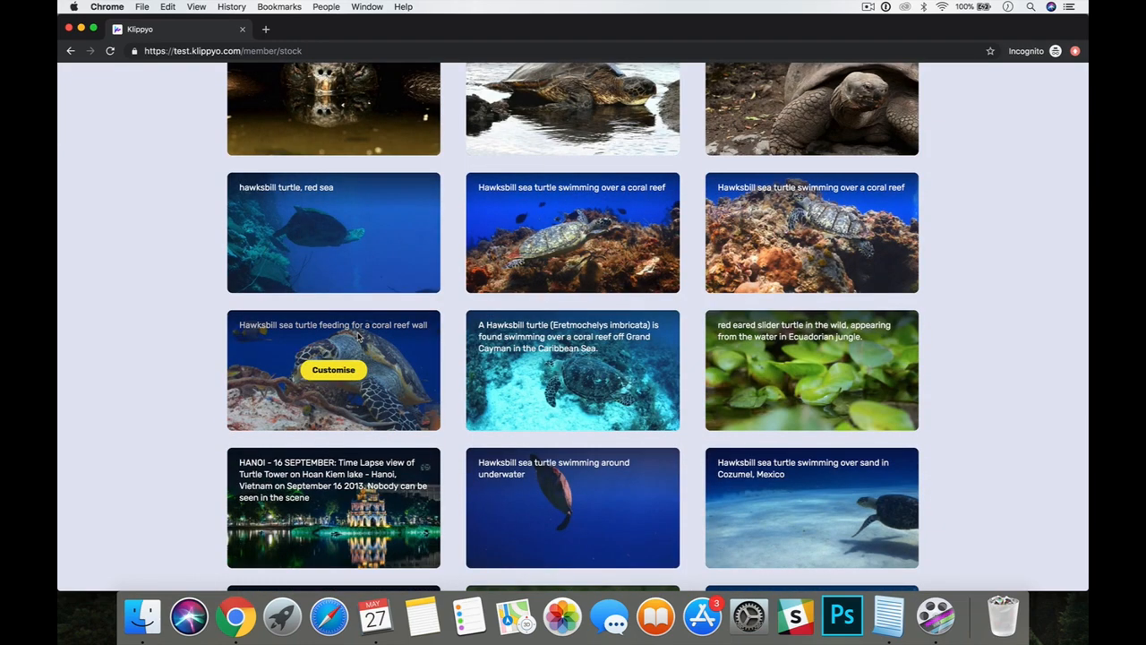
pyautogui.moveTo(550, 264)
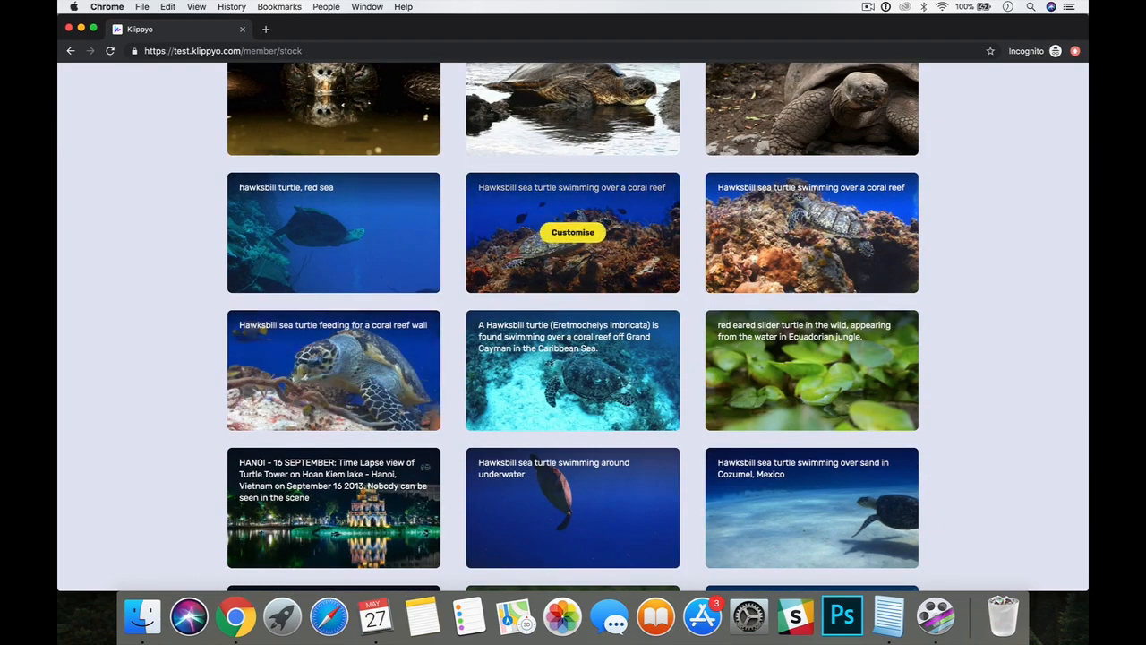
pyautogui.click(575, 236)
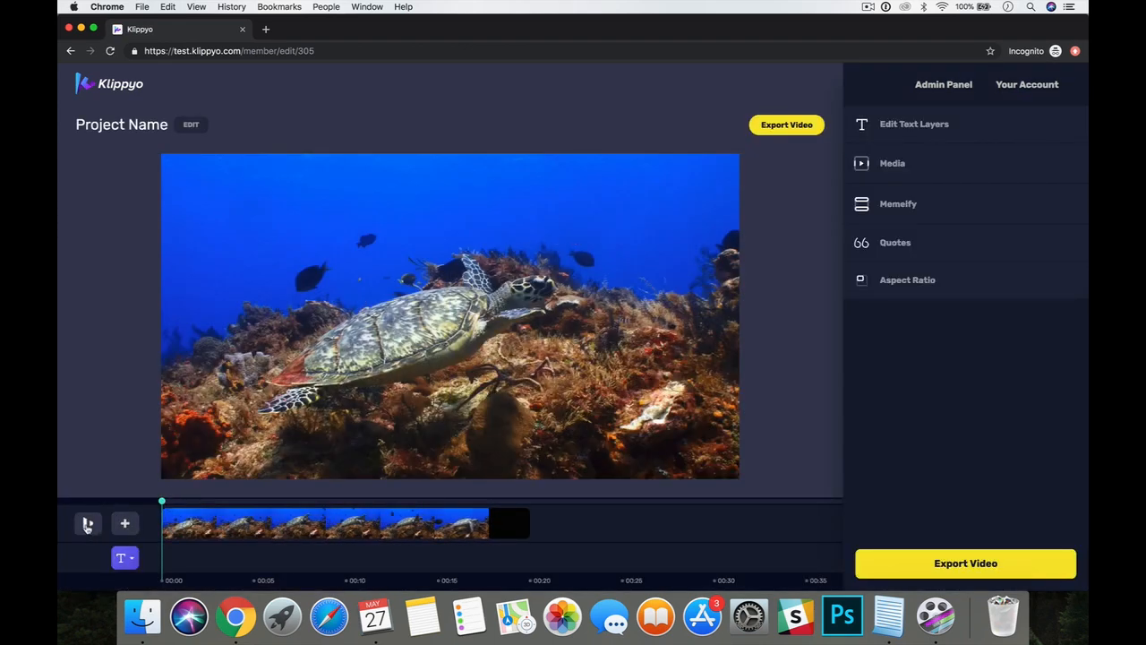
# Step: Preview the turtle clip and trim its end so it lasts about 7.5 seconds on the timeline
pyautogui.click(86, 524)
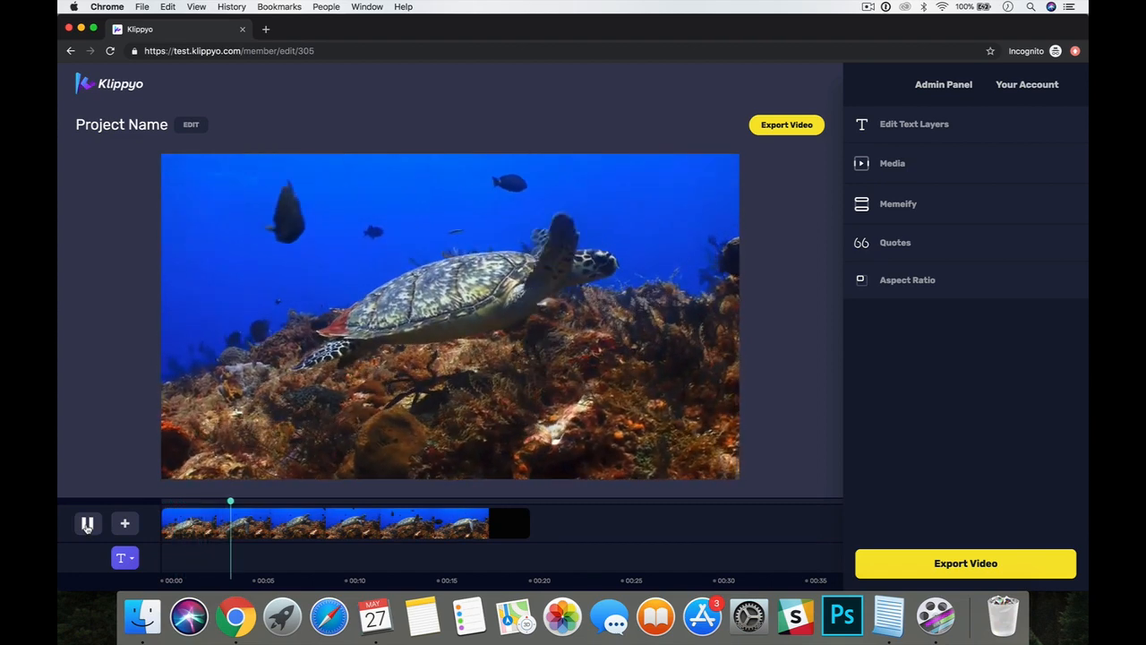
pyautogui.click(87, 524)
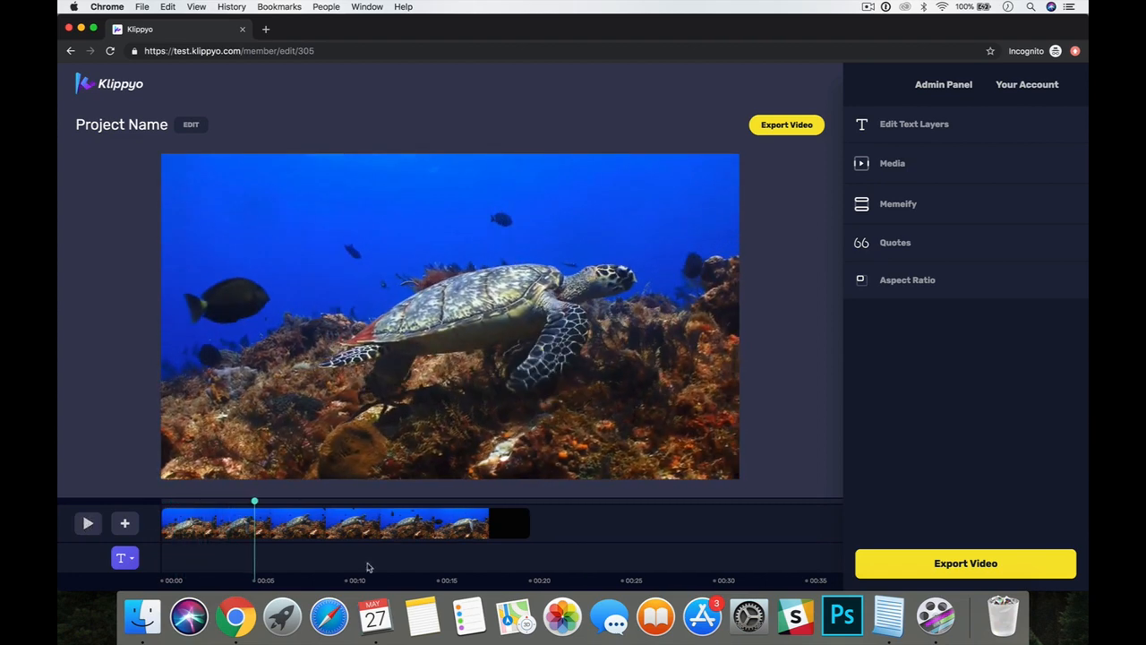
pyautogui.moveTo(511, 537)
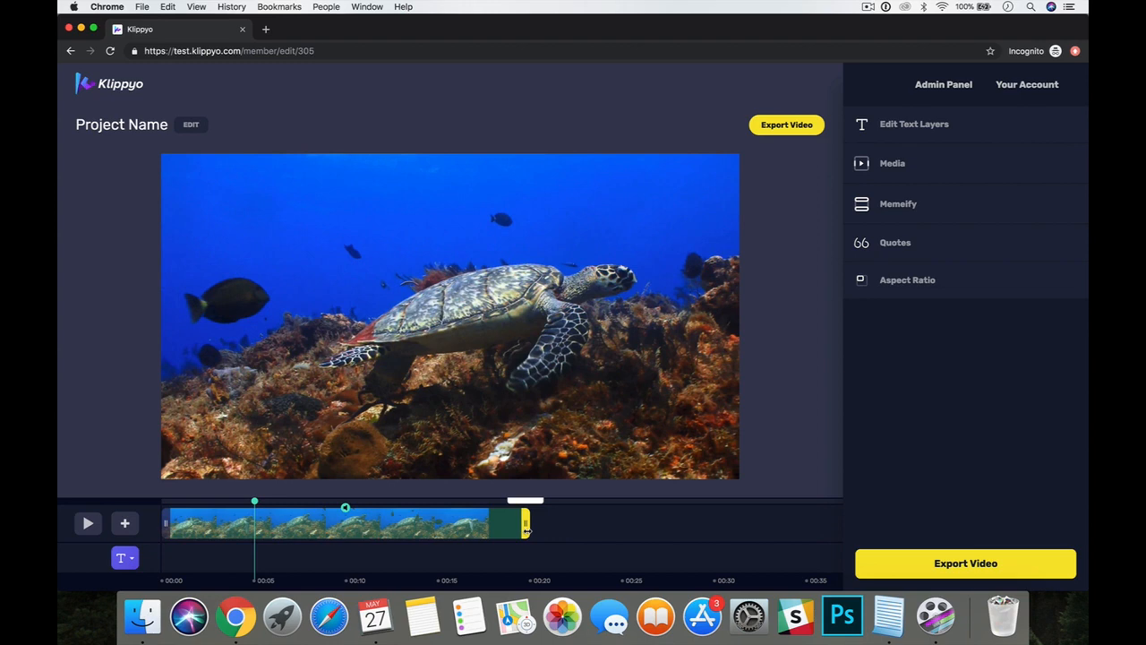
pyautogui.moveTo(526, 531); pyautogui.dragTo(300, 535)
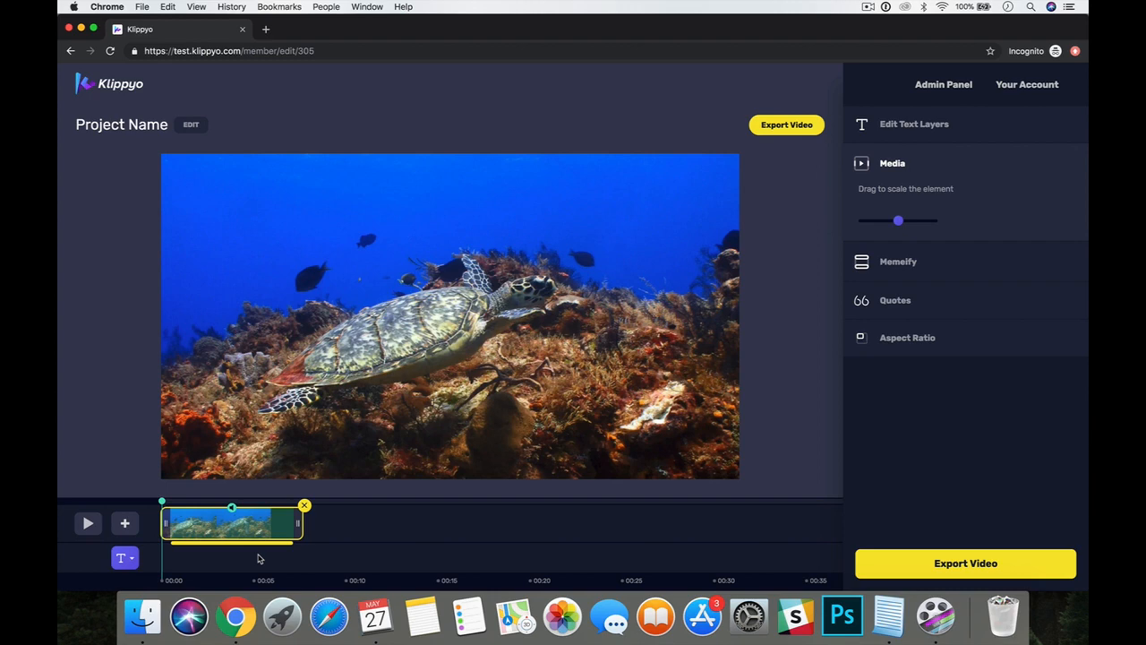
# Step: Search the Viddyoze media for "underwater" and add the 6-second logo animation to the timeline
pyautogui.click(124, 524)
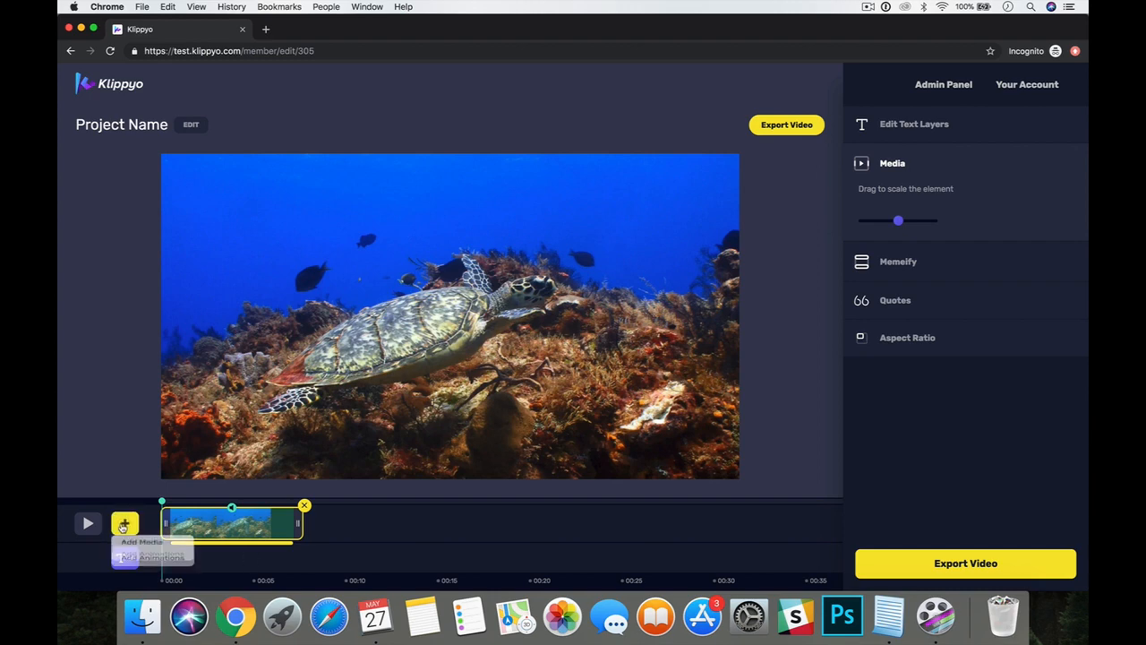
pyautogui.click(140, 544)
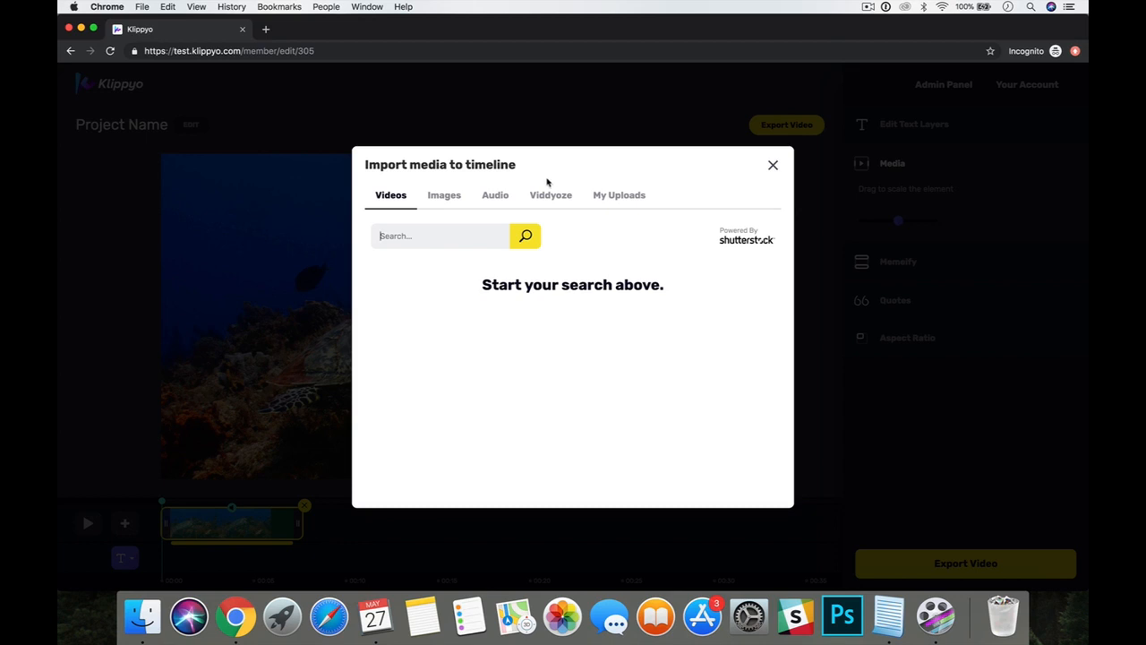
pyautogui.click(545, 196)
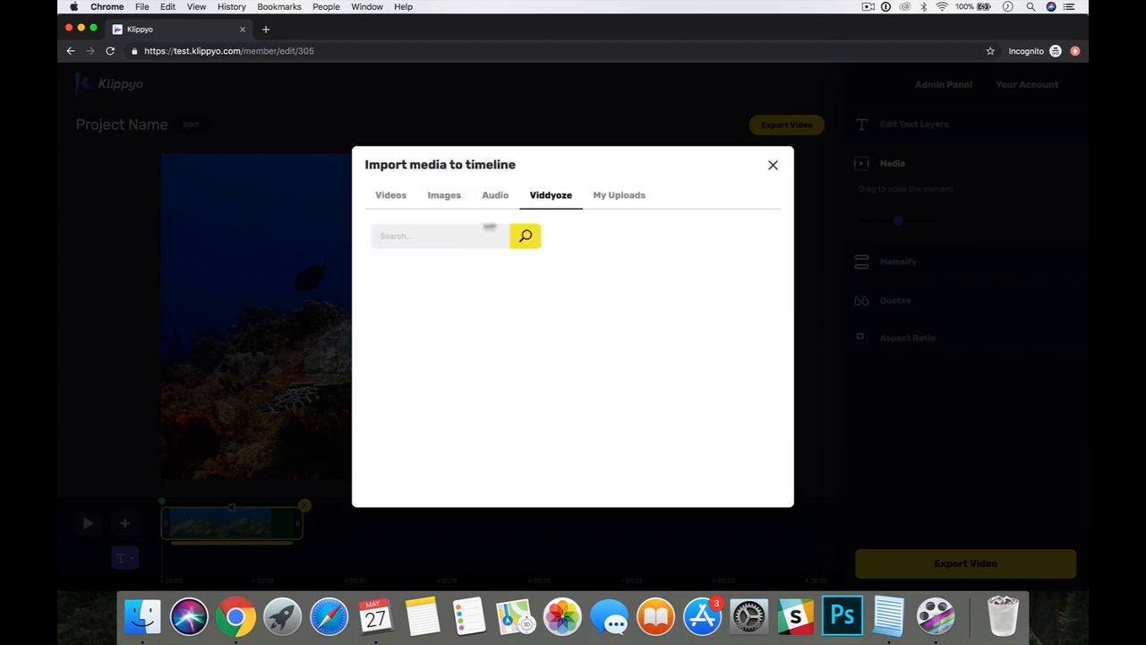
pyautogui.click(465, 229)
pyautogui.write('underwater')
pyautogui.press('Return')
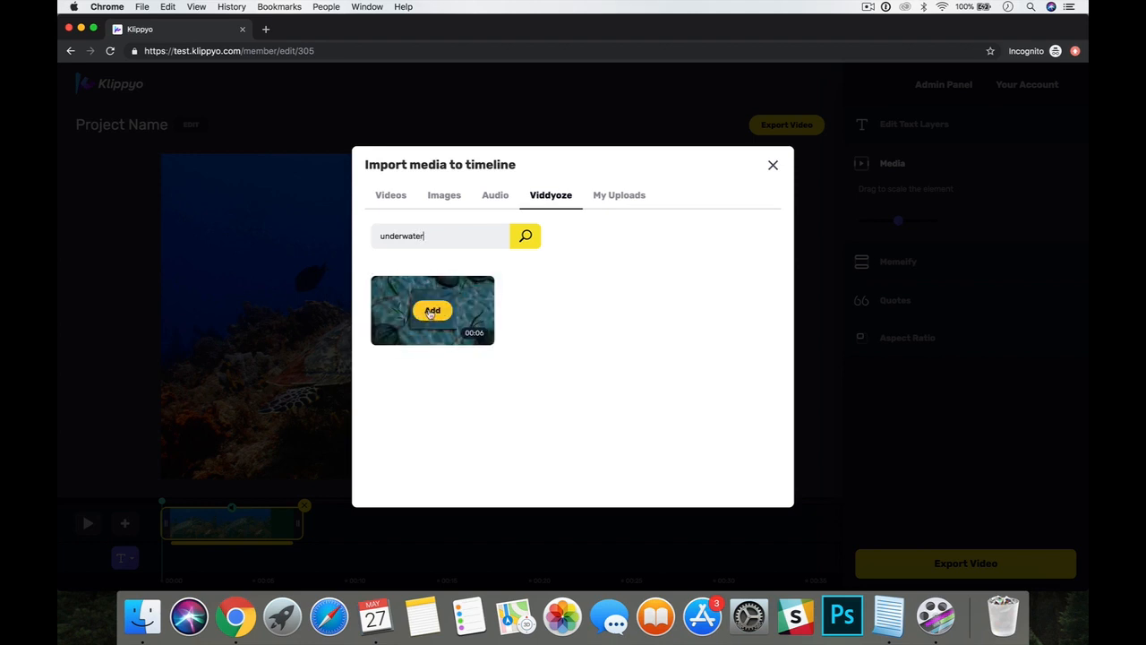
pyautogui.click(431, 312)
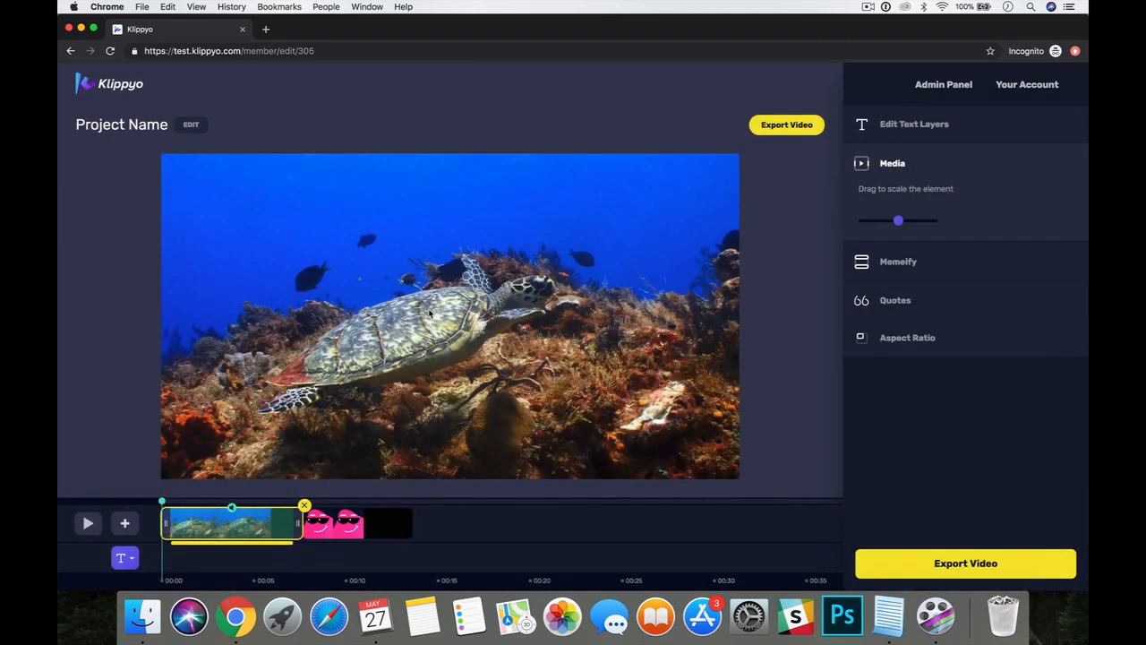
# Step: Move the Underwater Logo clip ahead of the coral reef turtle clip and play the sequence from the start
pyautogui.click(355, 529)
pyautogui.moveTo(356, 529); pyautogui.dragTo(212, 530)
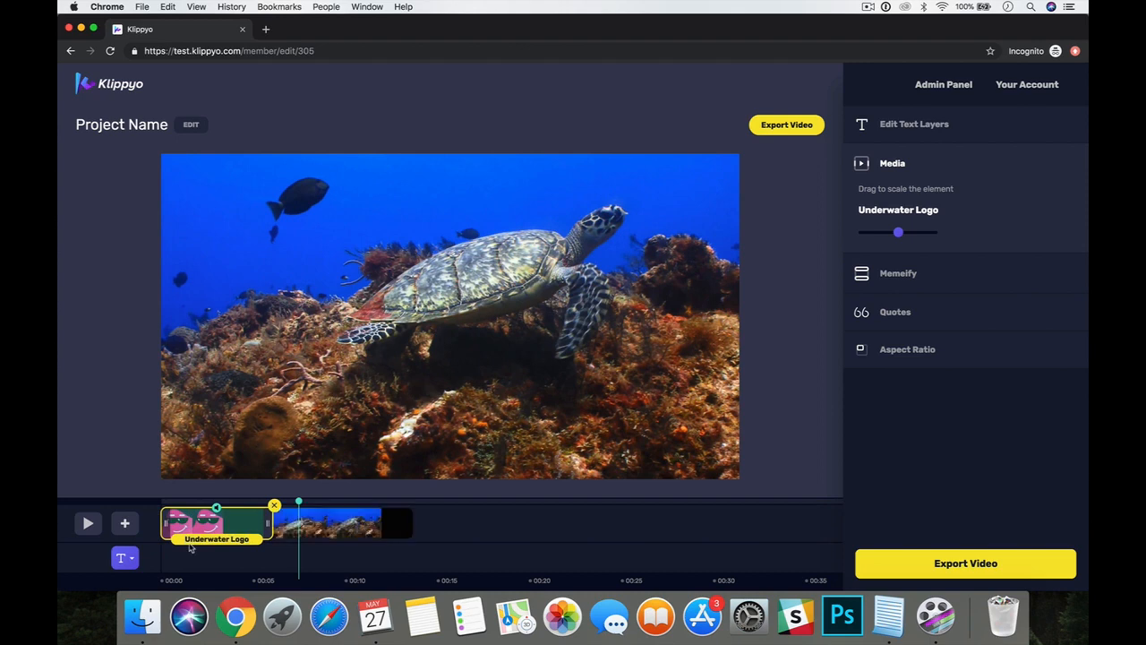
pyautogui.click(325, 503)
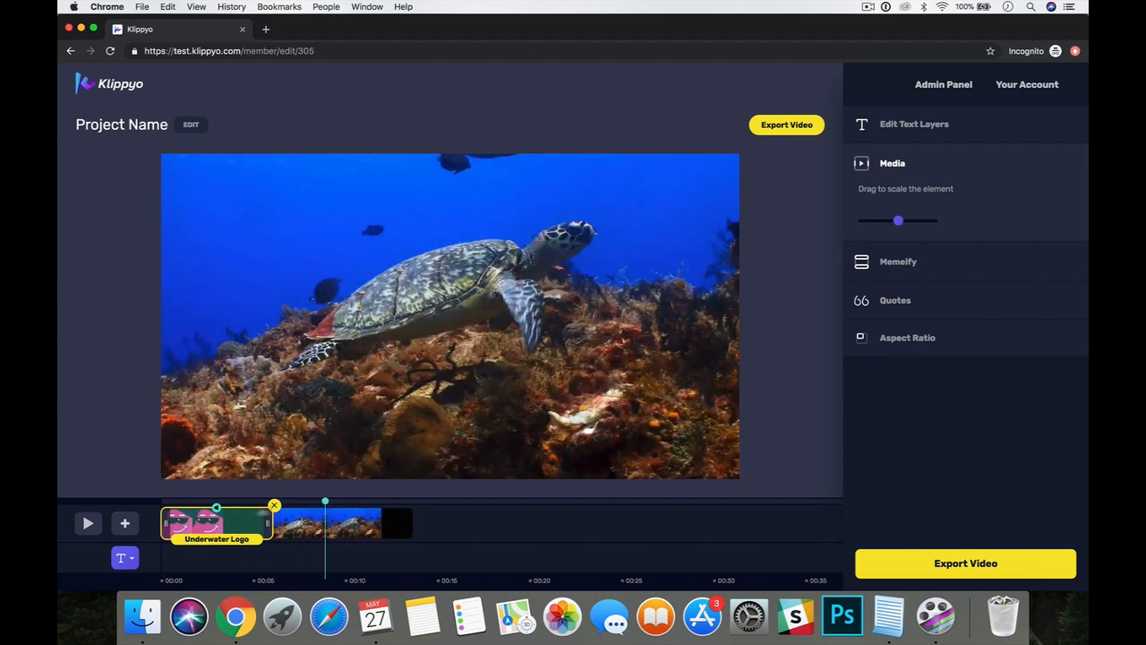
pyautogui.click(164, 504)
pyautogui.click(88, 523)
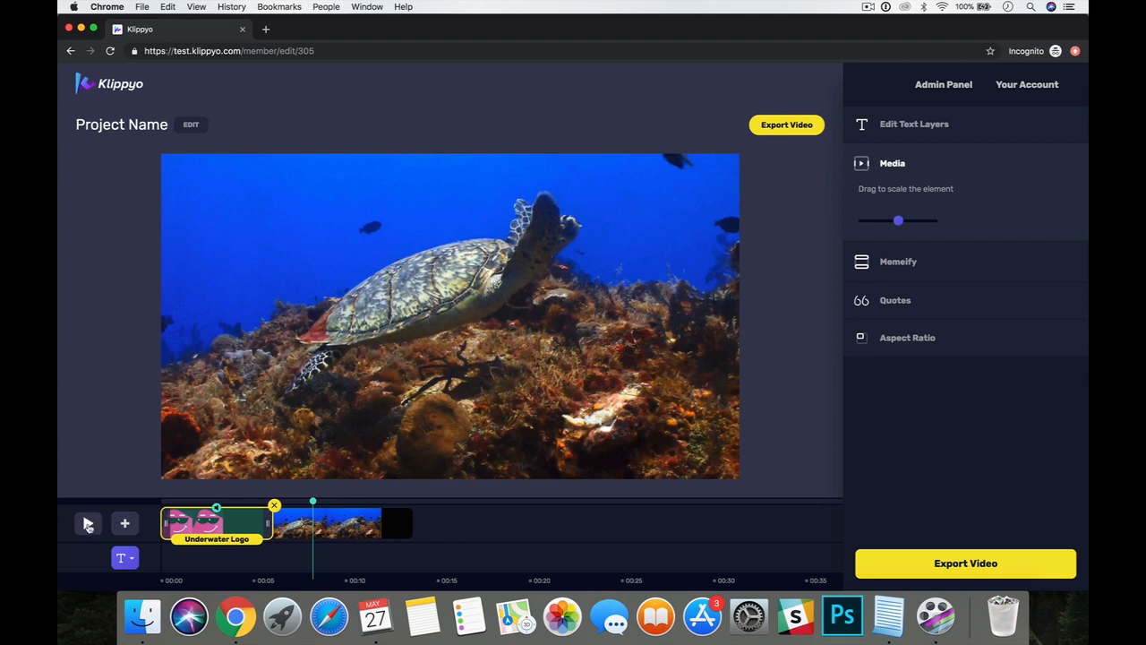
# Step: Search stock videos for "turtles", adding the 15-second clip of a lone turtle in deep blue water to the timeline, and view a frame inside it
pyautogui.click(124, 523)
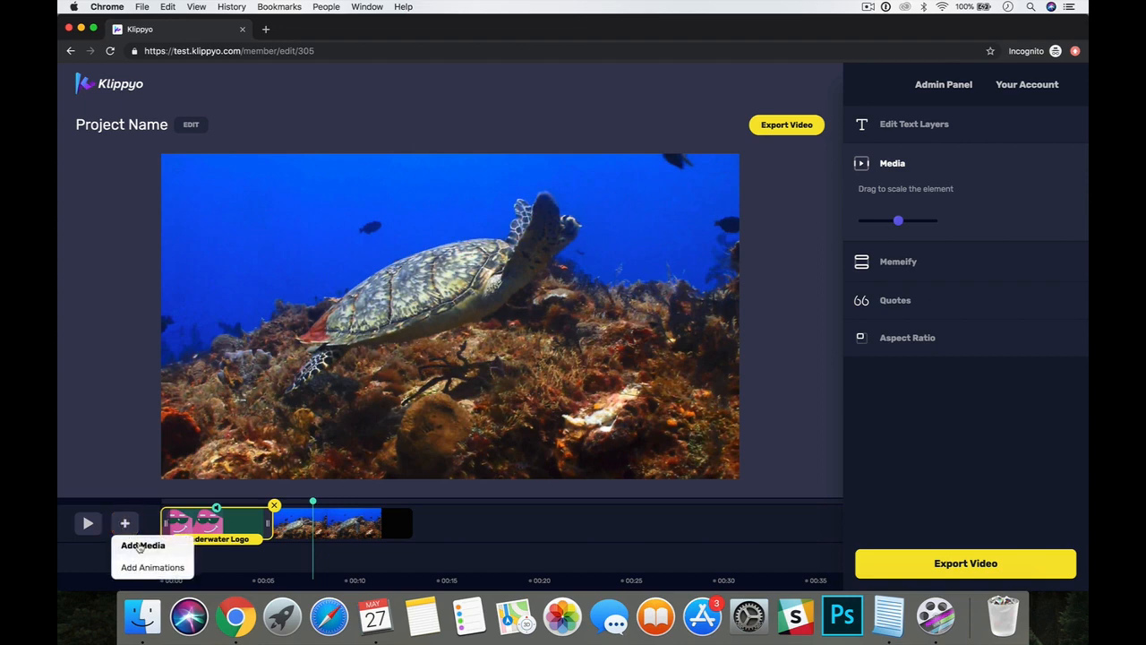
pyautogui.click(140, 545)
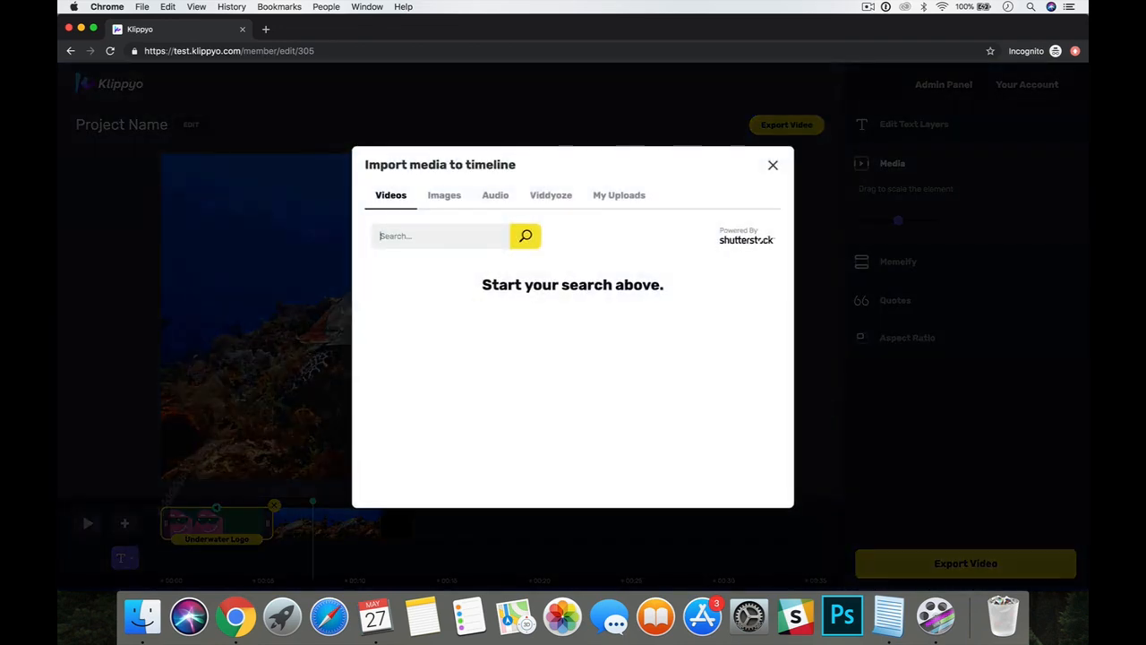
pyautogui.click(548, 201)
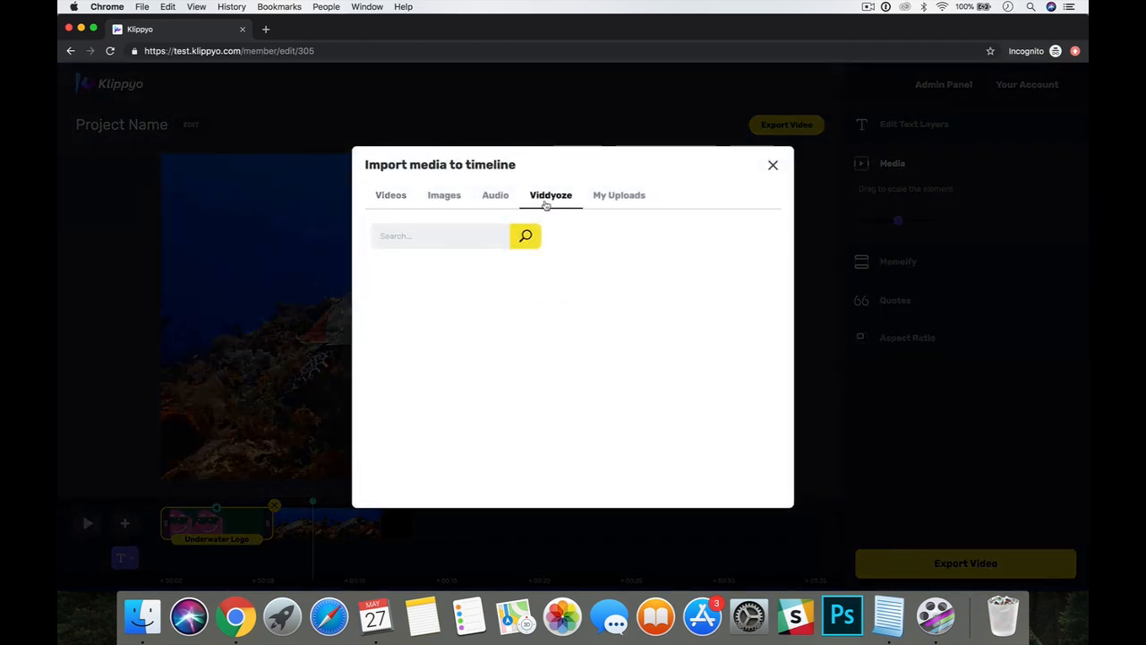
pyautogui.click(394, 204)
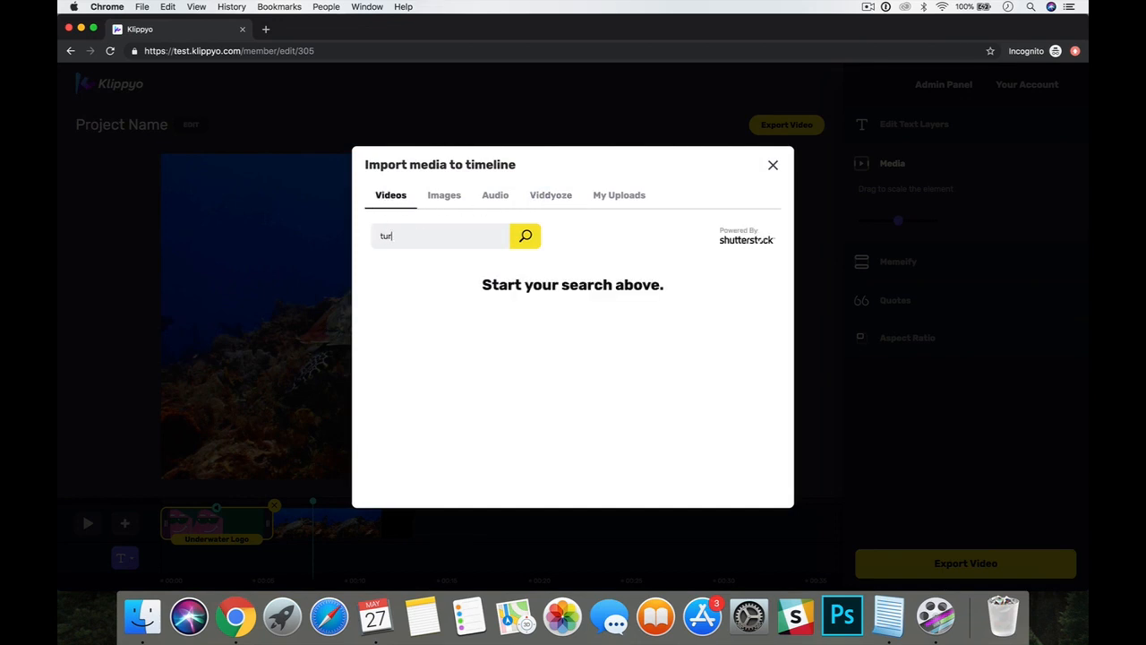
pyautogui.write('turtles')
pyautogui.press('Return')
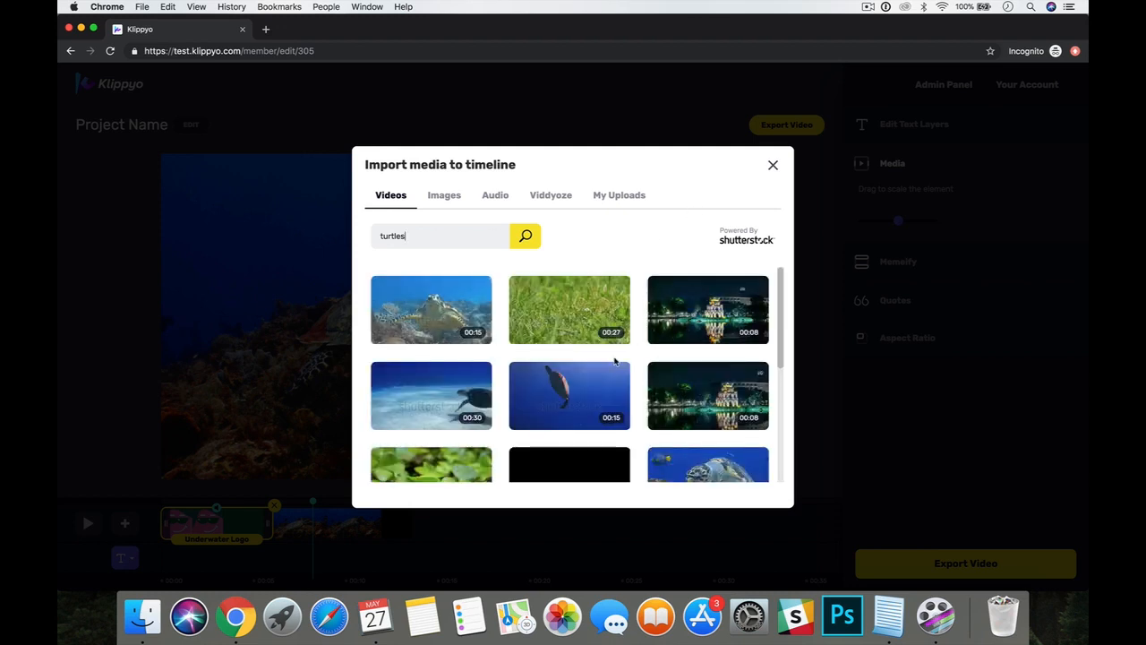
pyautogui.scroll(-1, 615, 361)
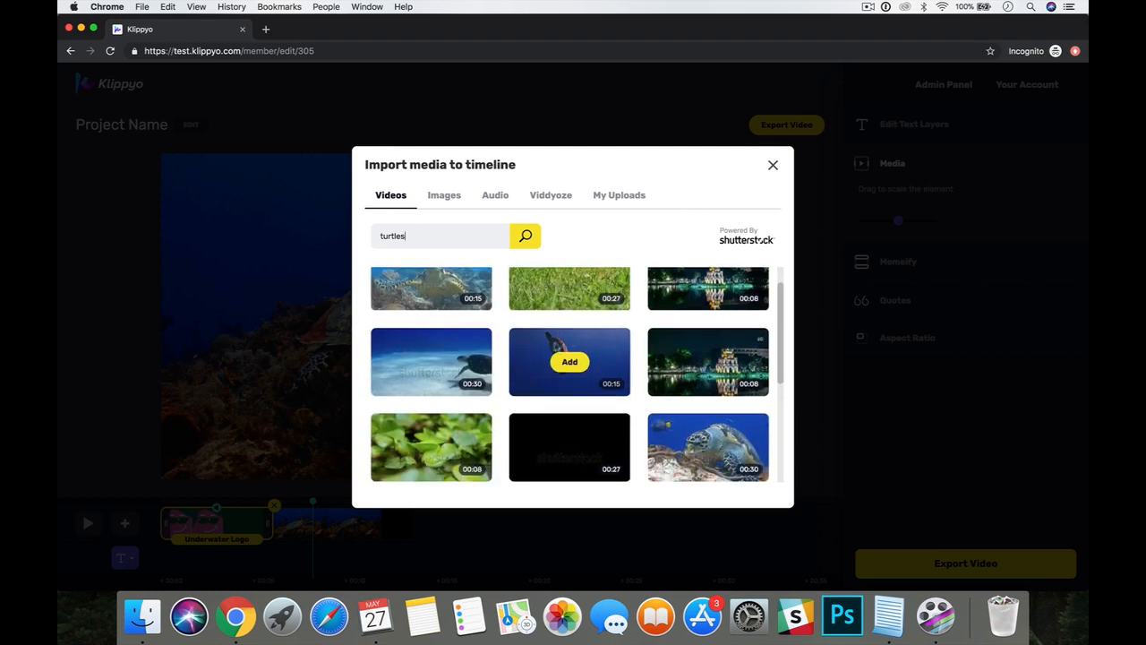
pyautogui.click(567, 362)
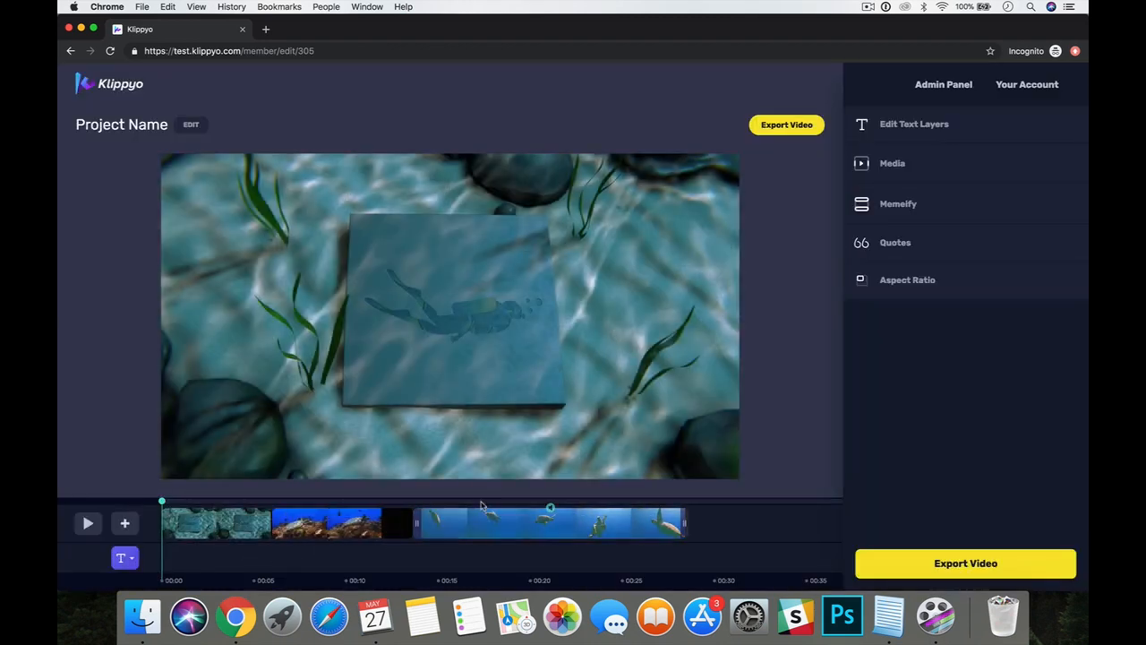
pyautogui.click(479, 504)
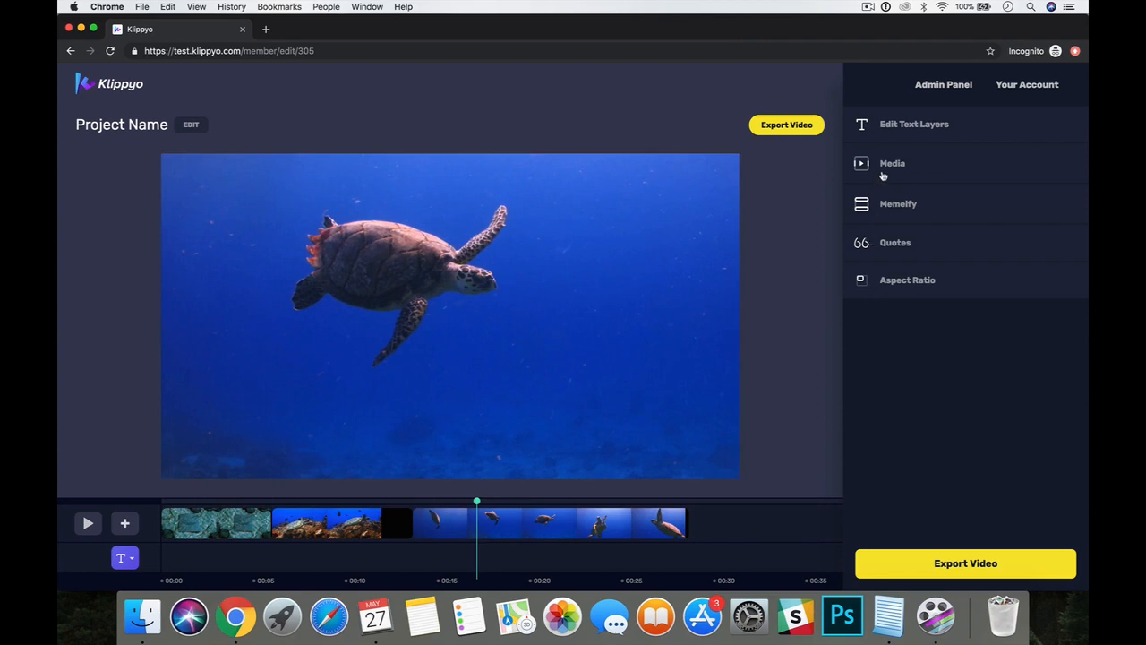
# Step: Scale up the lone turtle clip slightly, trim its end so it lasts about 5.7 seconds, and play the result
pyautogui.click(534, 528)
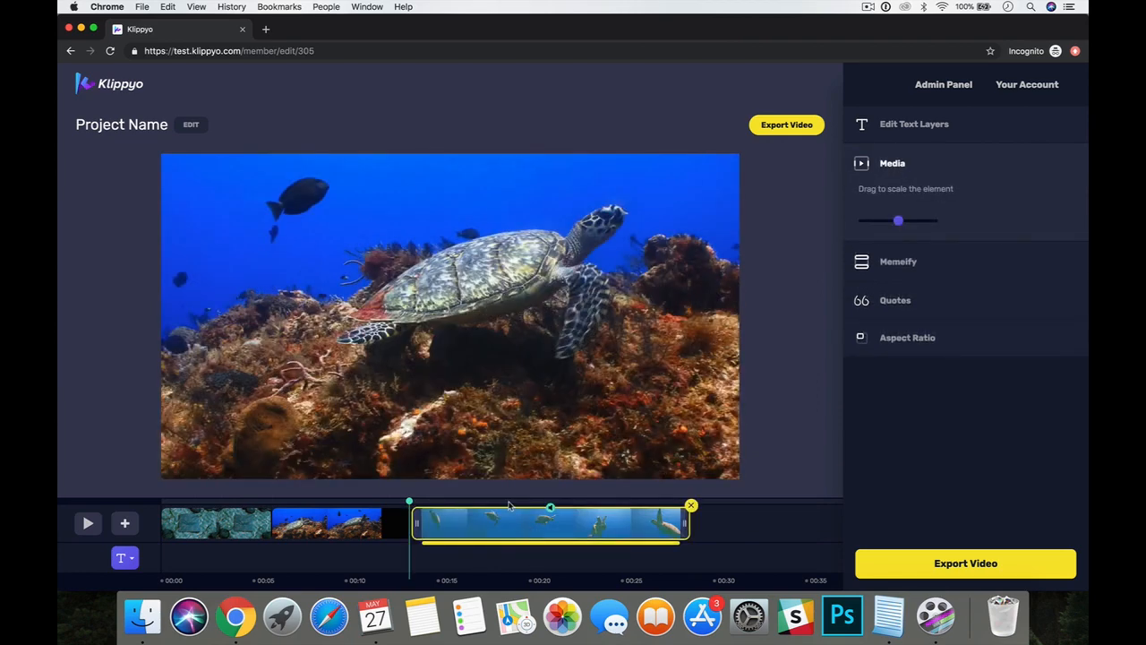
pyautogui.click(508, 505)
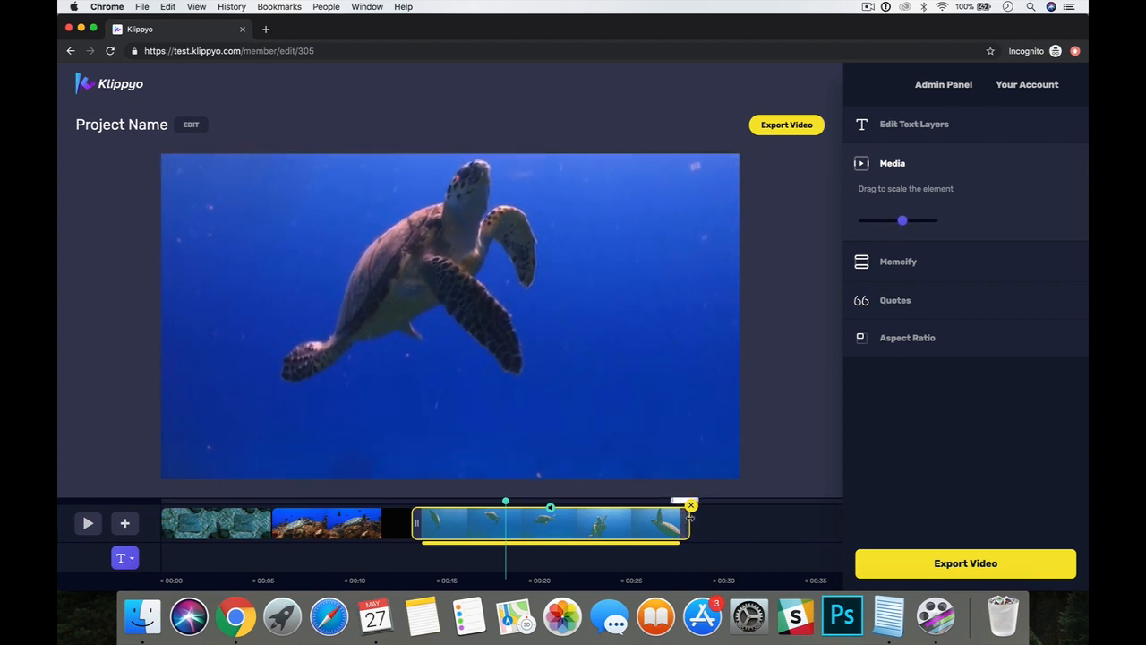
pyautogui.moveTo(686, 524); pyautogui.dragTo(512, 532)
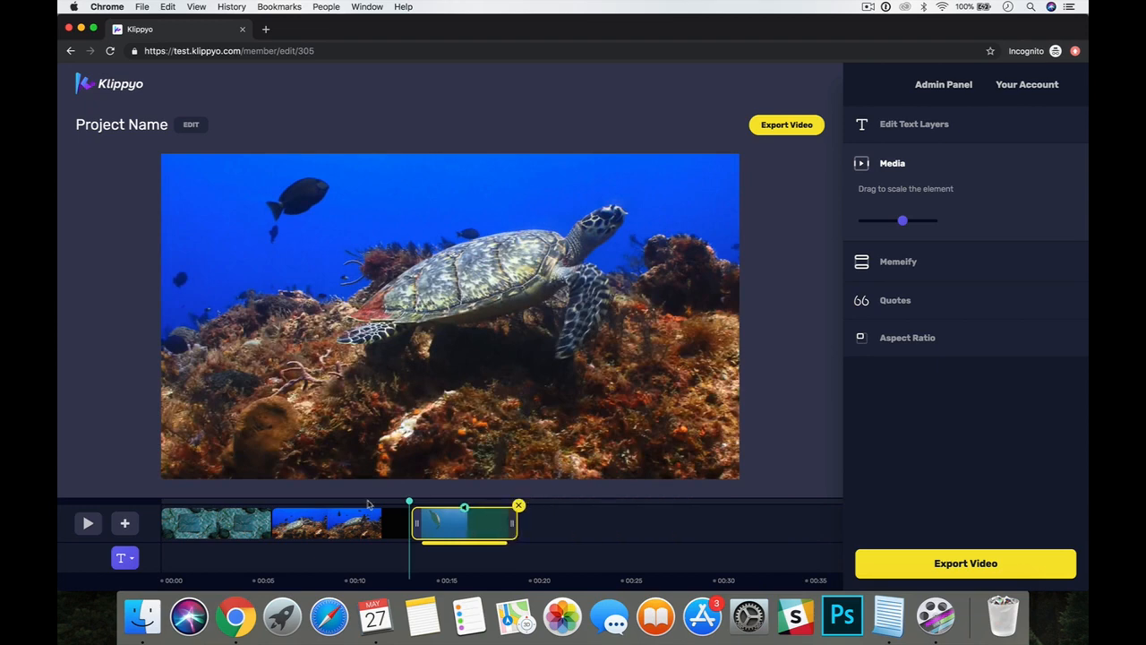
pyautogui.click(379, 503)
pyautogui.click(89, 523)
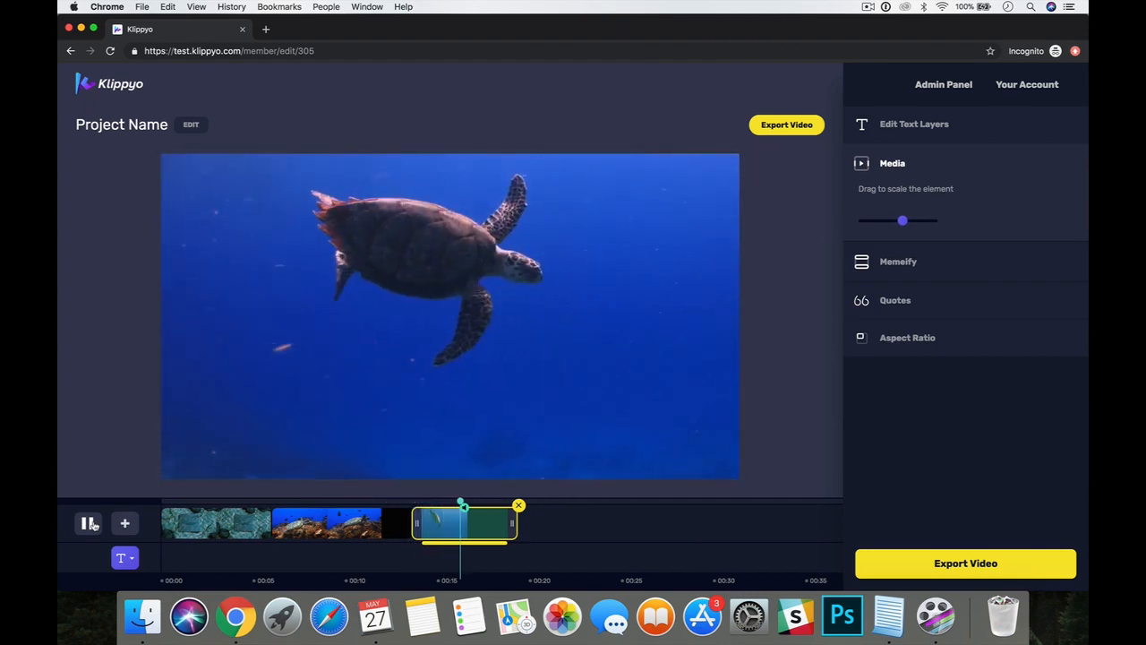
pyautogui.click(91, 524)
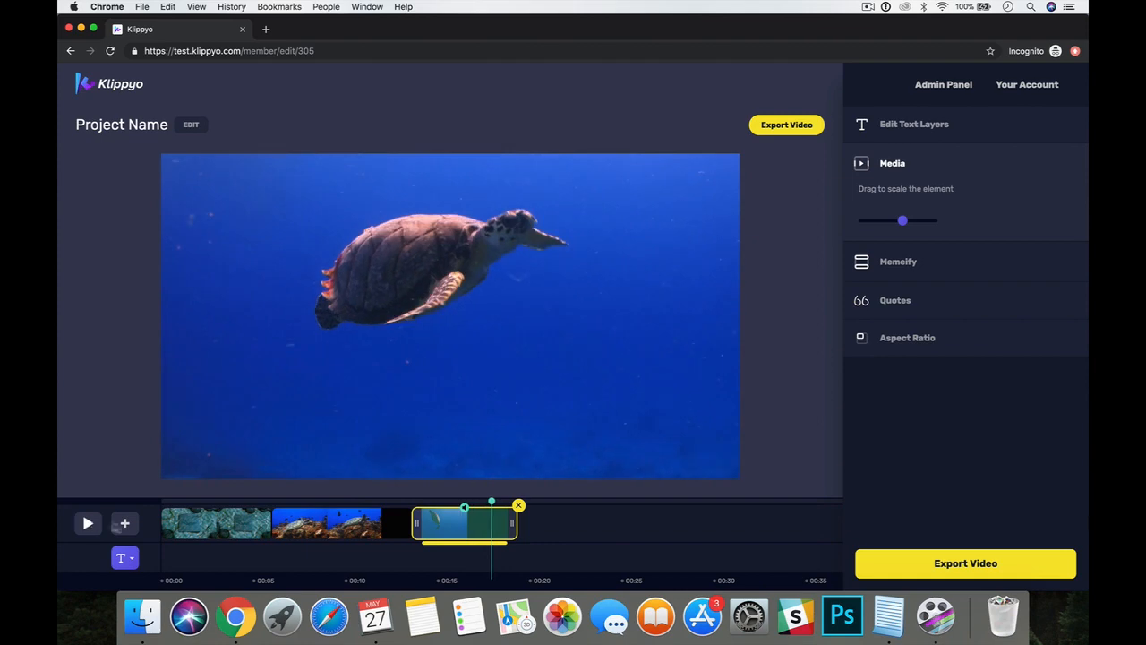
# Step: Search stock videos for "shark" and add the 8-second clip of a diver among sharks to the timeline
pyautogui.click(124, 523)
pyautogui.click(148, 544)
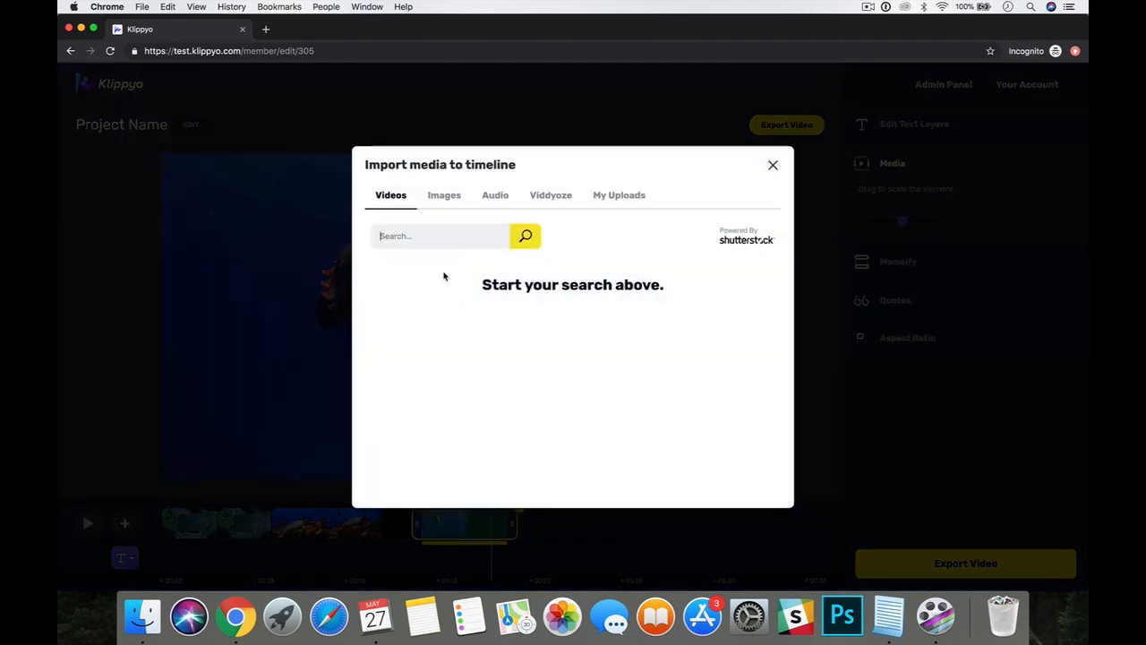
pyautogui.write('shark')
pyautogui.press('Return')
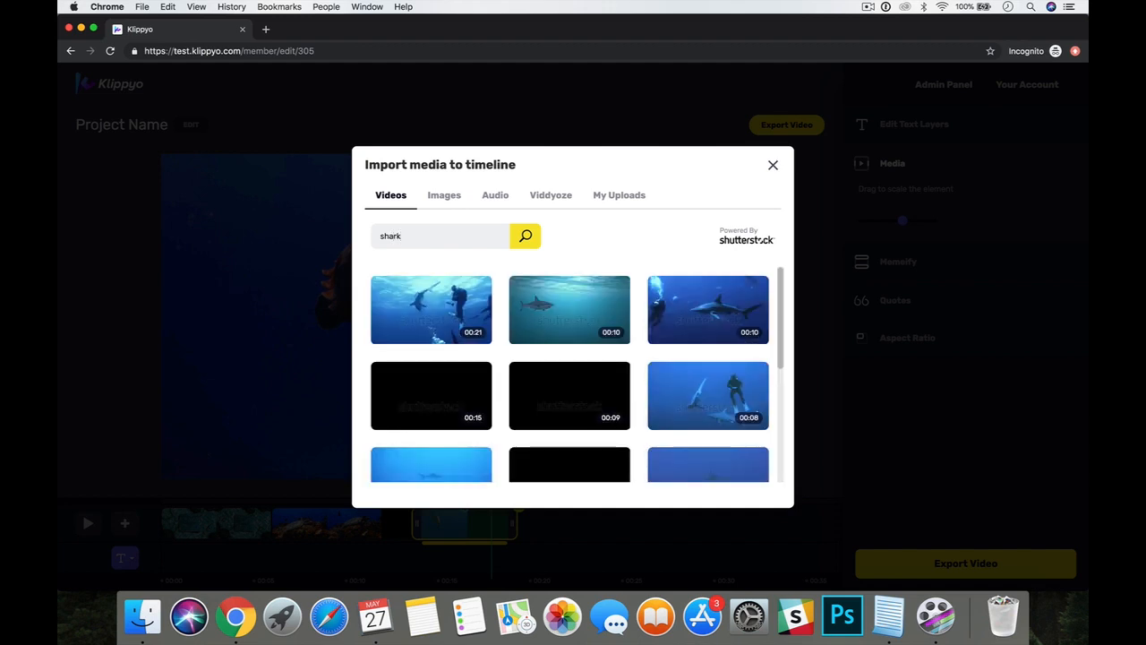
pyautogui.scroll(-5, 496, 353)
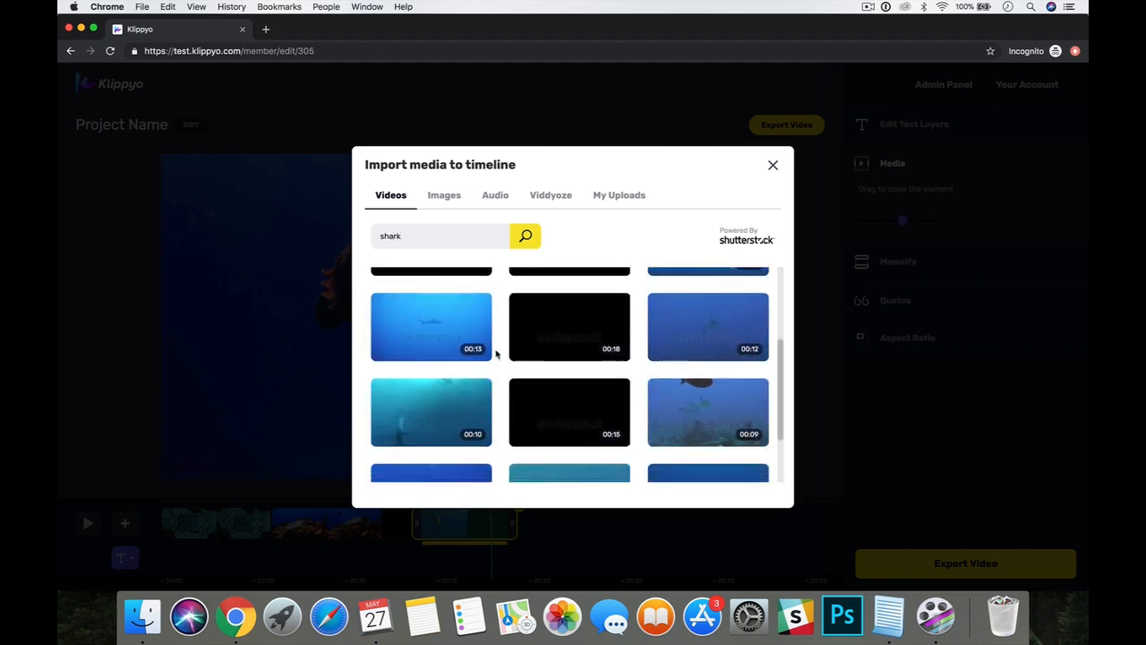
pyautogui.scroll(2, 496, 353)
pyautogui.moveTo(708, 333)
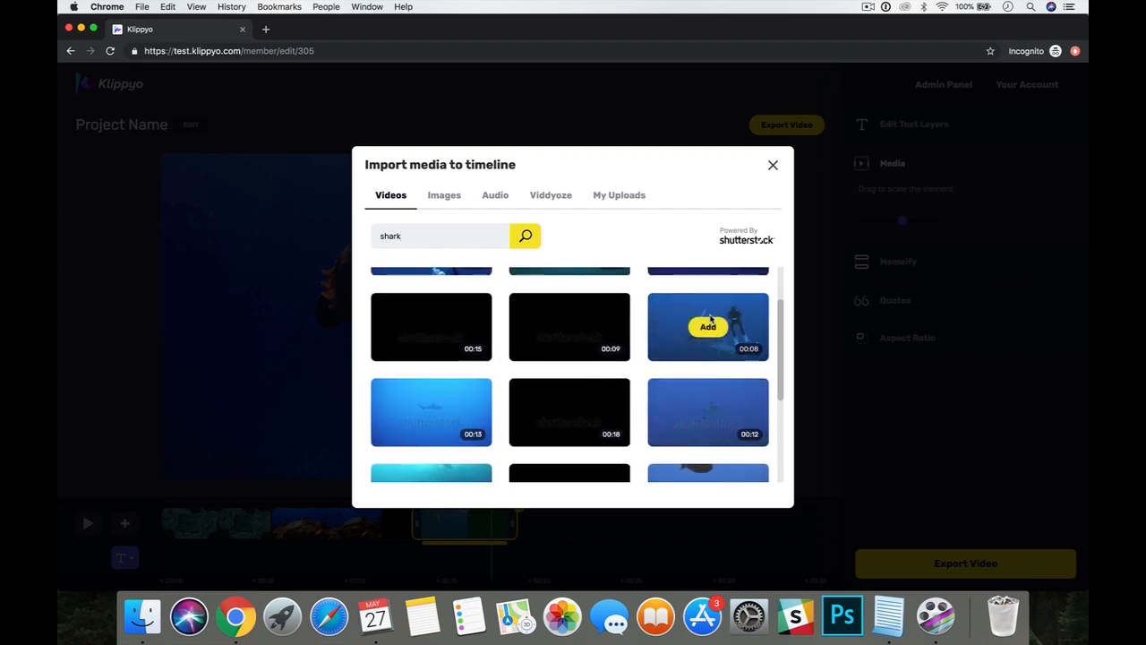
pyautogui.click(707, 326)
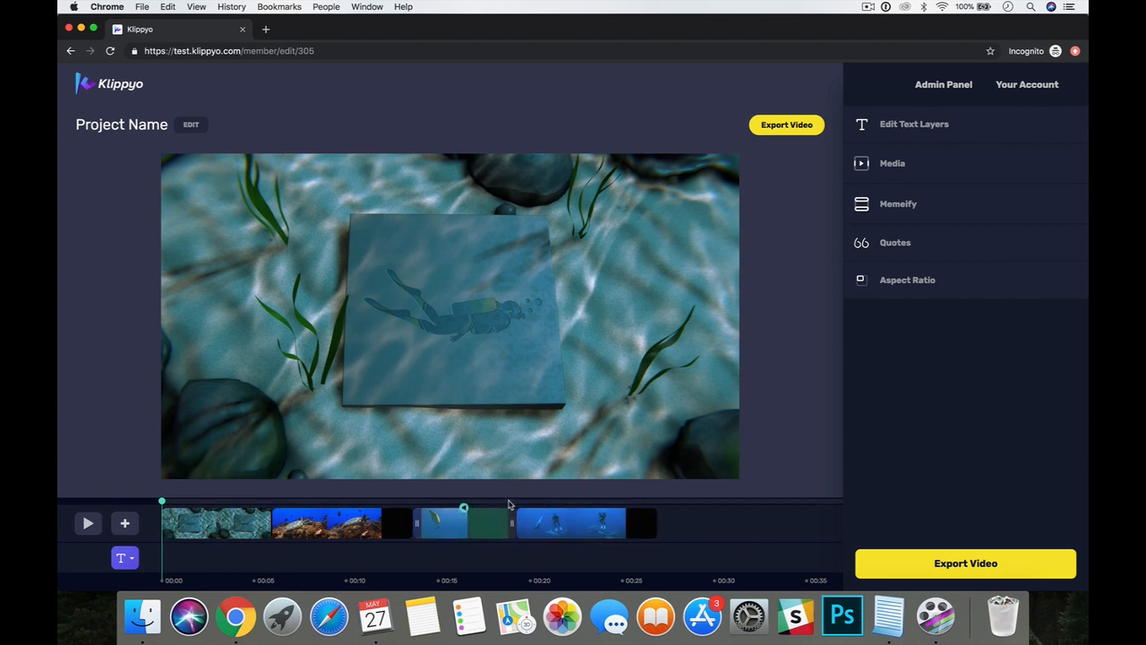
# Step: Play the transition into the shark clip, then scale that clip up slightly and shift its picture up and to the left
pyautogui.click(506, 503)
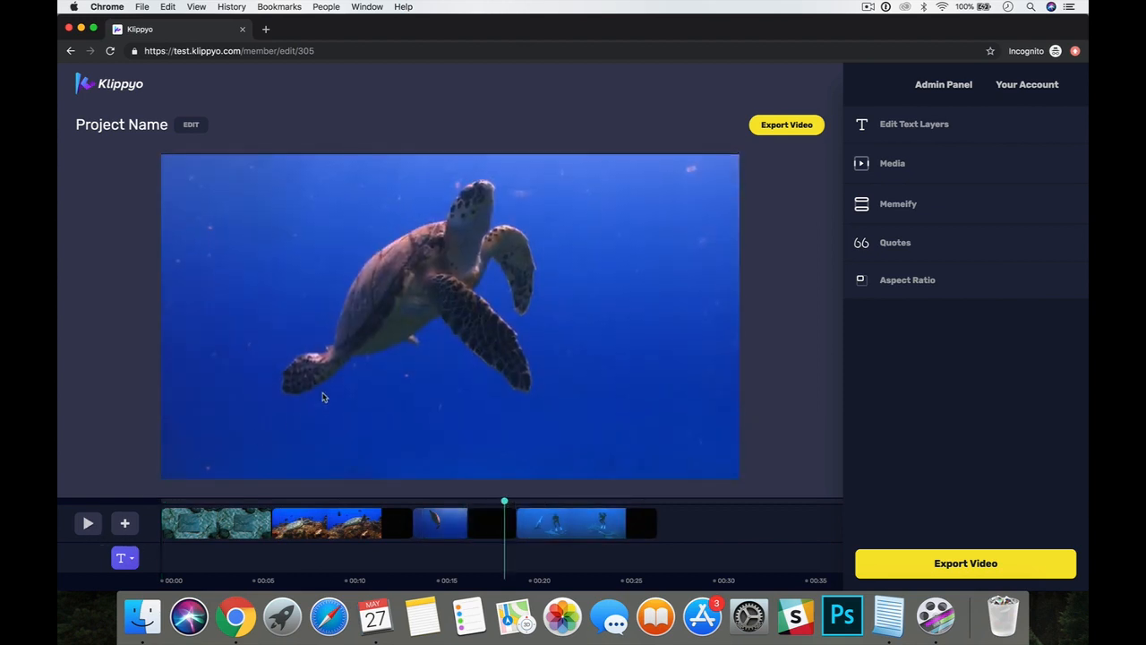
pyautogui.click(88, 524)
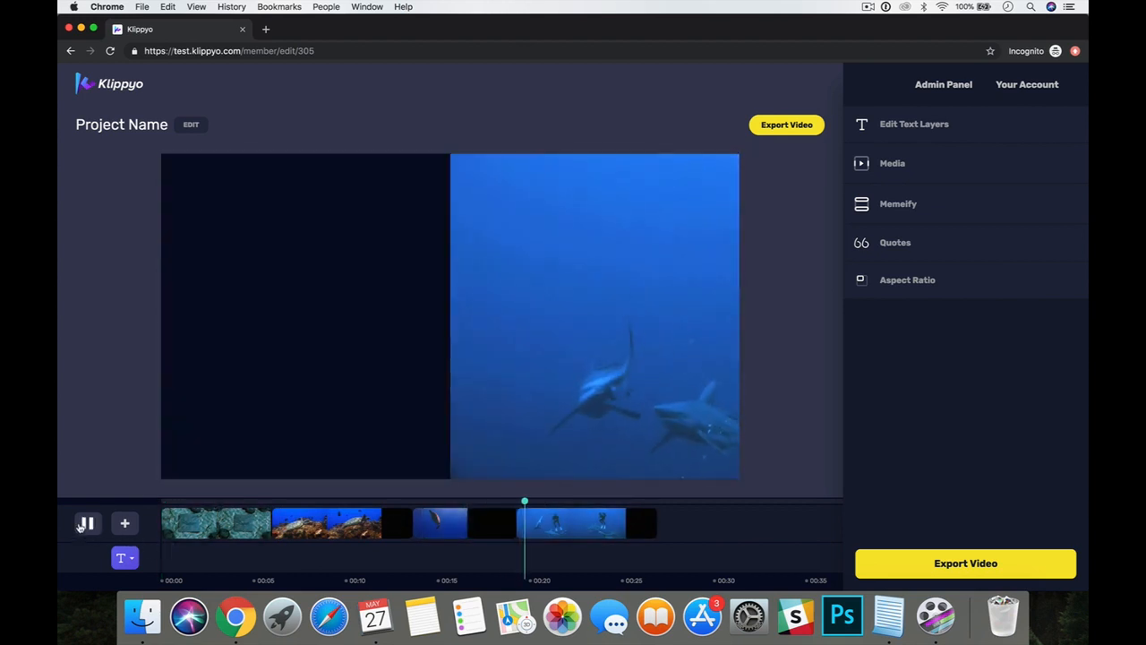
pyautogui.click(86, 525)
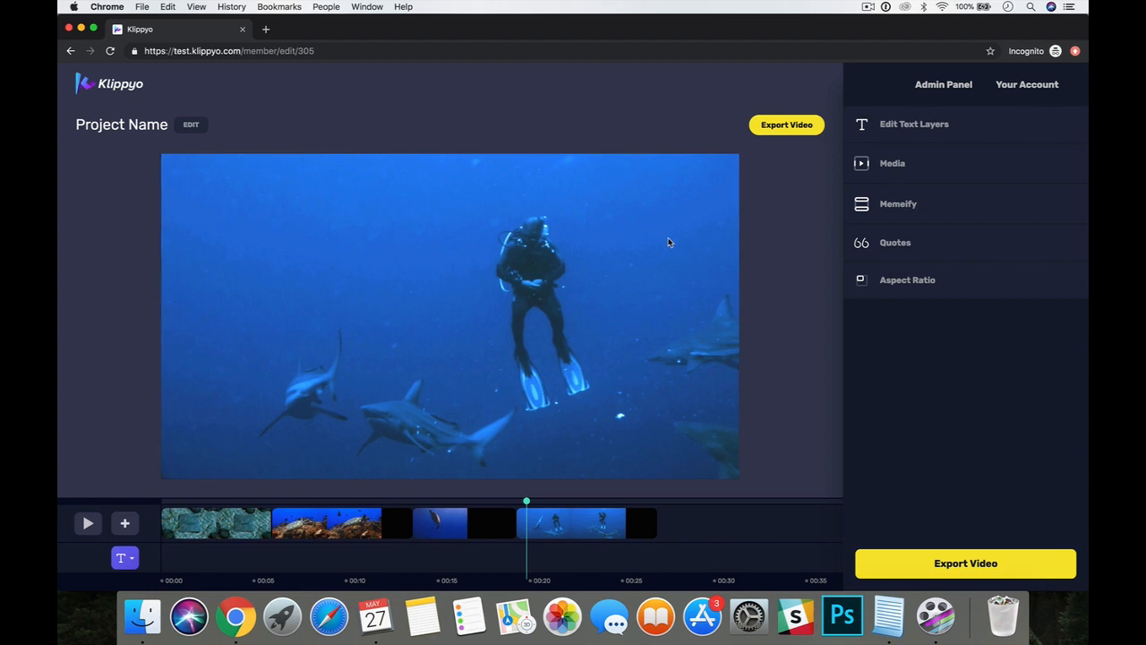
pyautogui.click(566, 533)
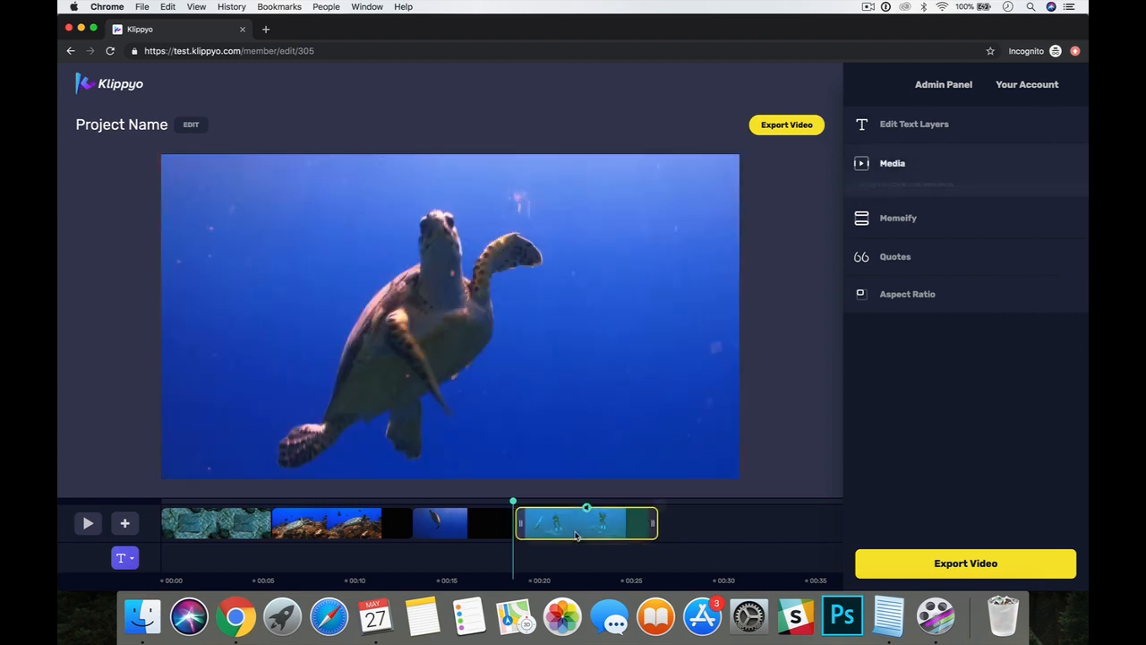
pyautogui.click(558, 502)
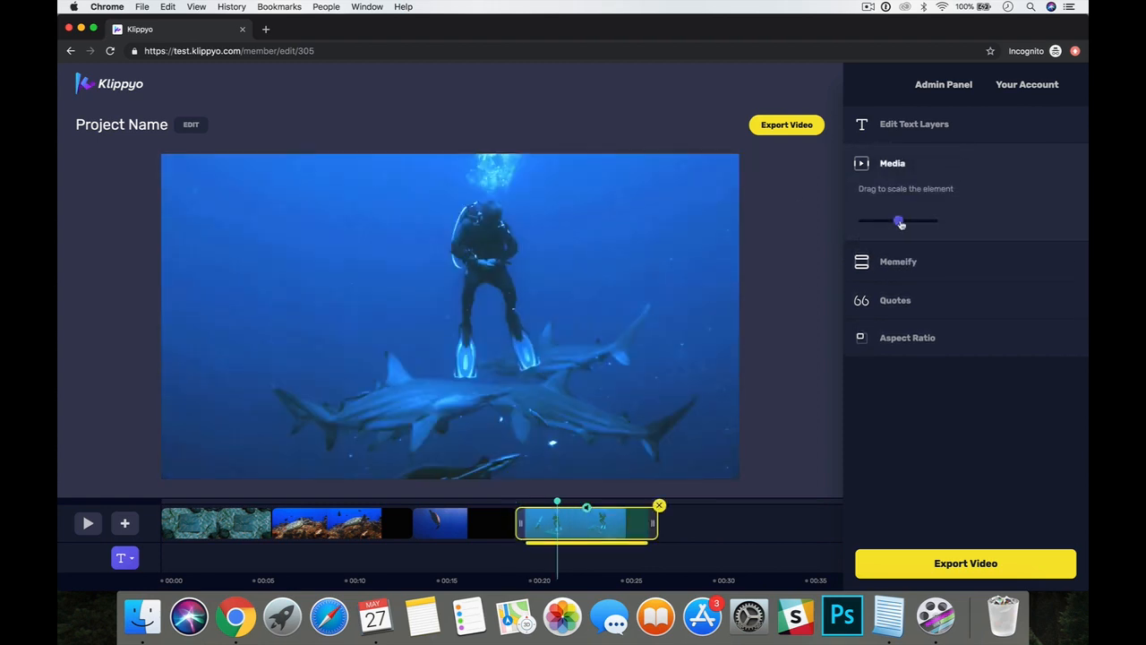
pyautogui.moveTo(901, 223); pyautogui.dragTo(903, 224)
pyautogui.moveTo(678, 257); pyautogui.dragTo(619, 245)
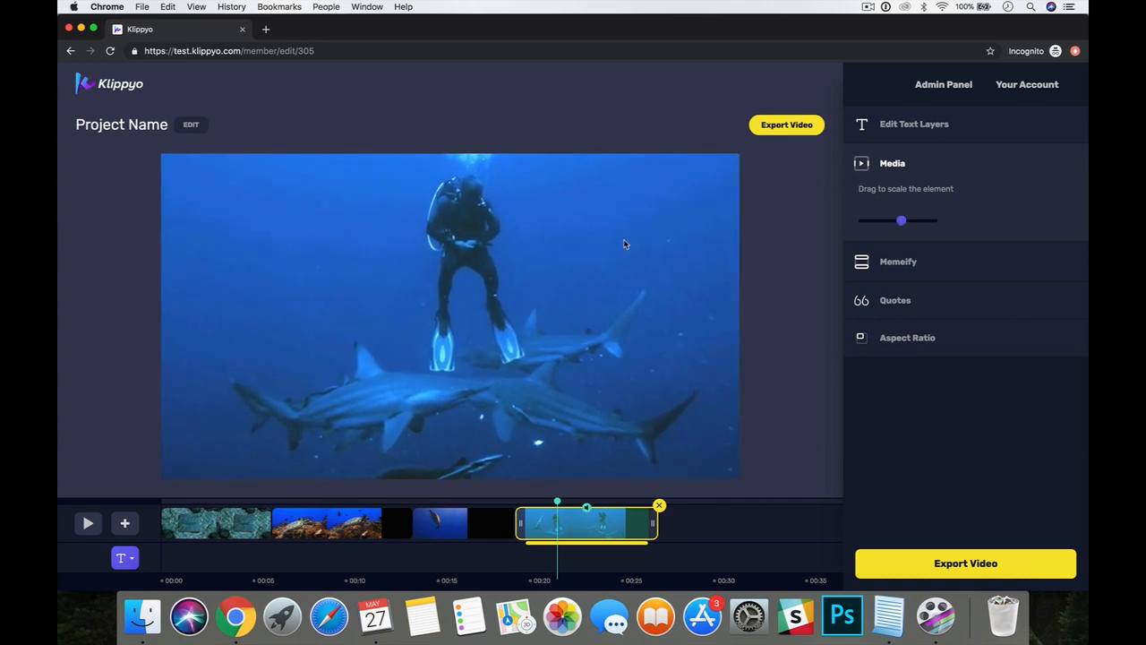
# Step: Play the whole sequence from the start through to the diver and sharks clip
pyautogui.click(462, 502)
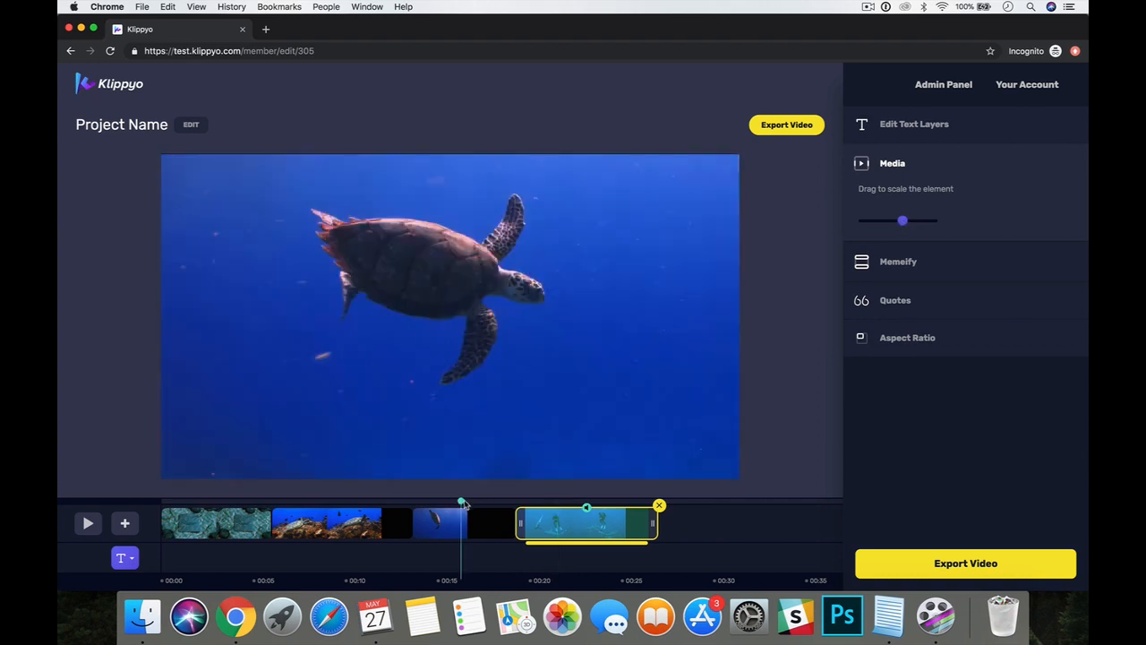
pyautogui.click(294, 503)
pyautogui.click(164, 506)
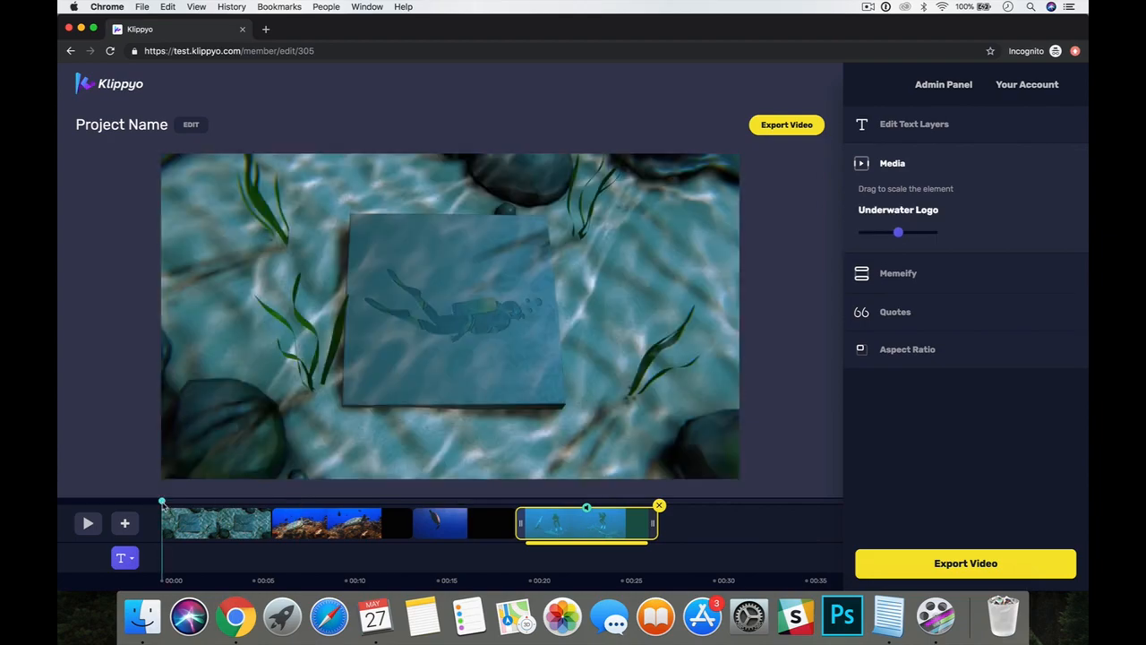
pyautogui.click(87, 523)
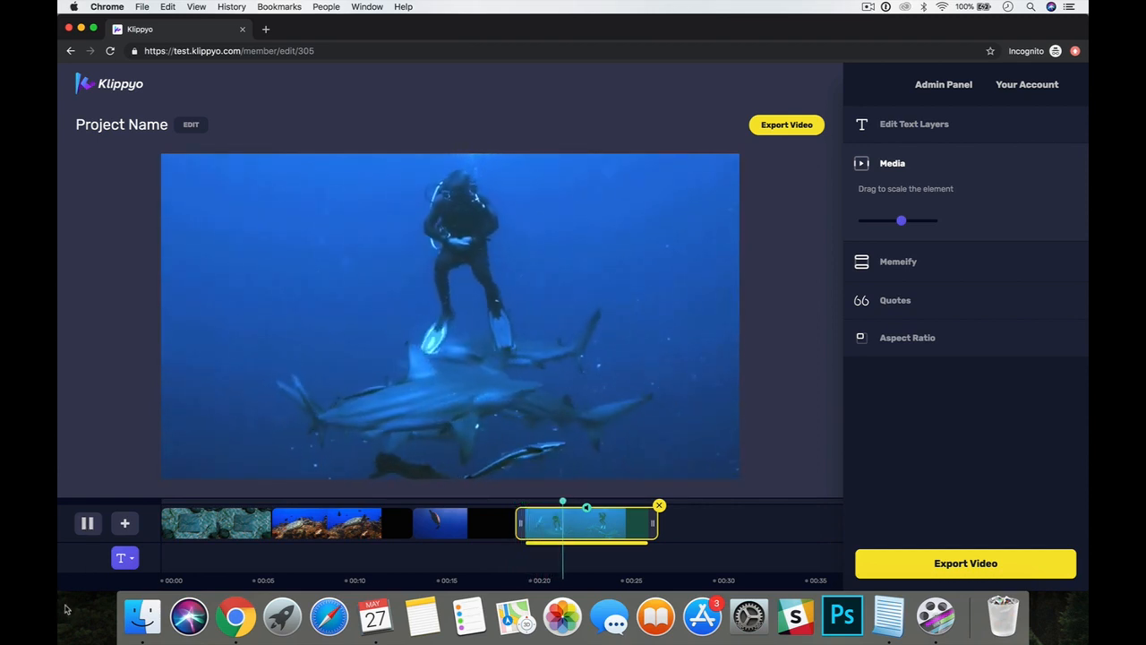
pyautogui.click(88, 527)
# Step: Search the Viddyoze media for "pencil", add the Pencil Sketch Outro to the timeline, and play the ending from the shark clip
pyautogui.click(125, 524)
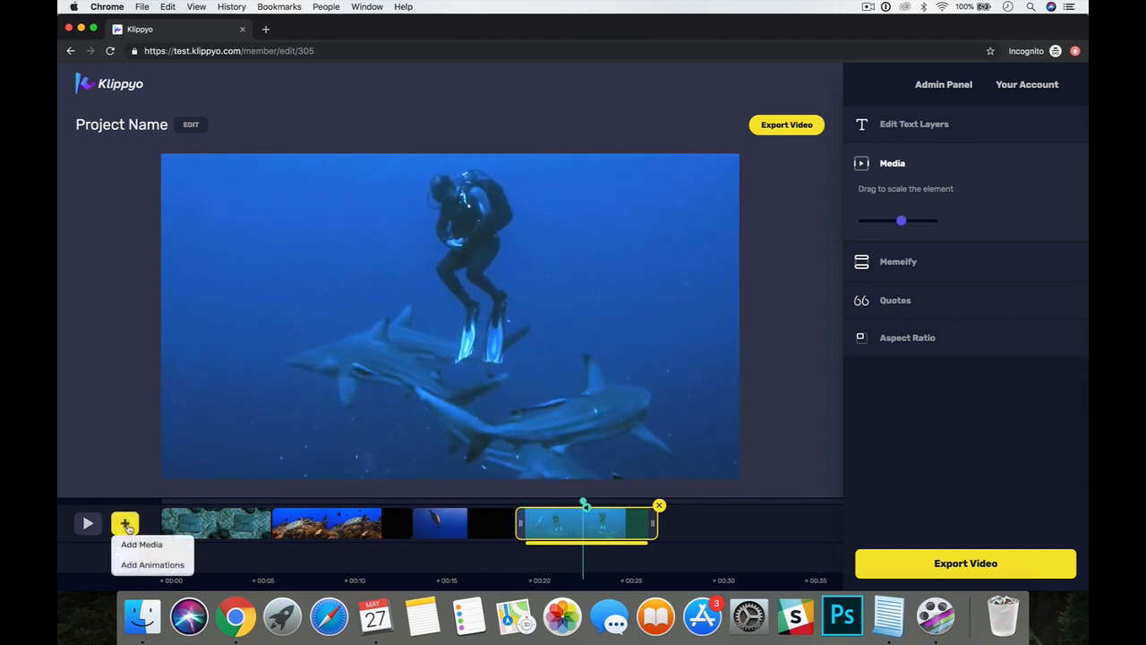
pyautogui.click(145, 548)
pyautogui.click(560, 197)
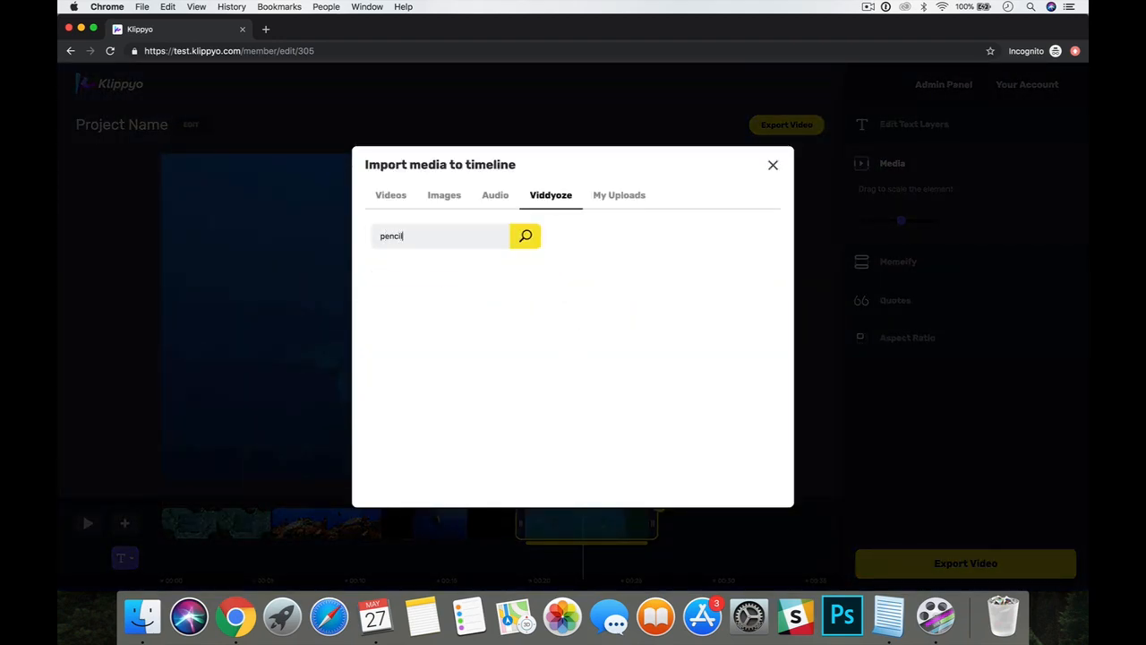
pyautogui.moveTo(410, 323)
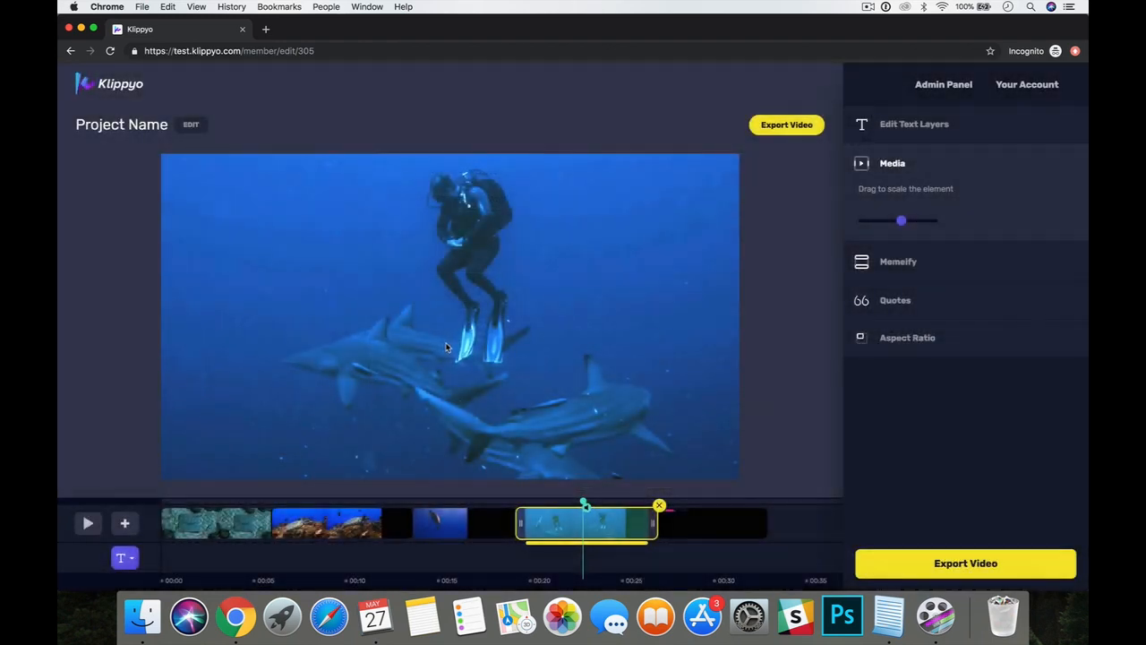
pyautogui.click(704, 507)
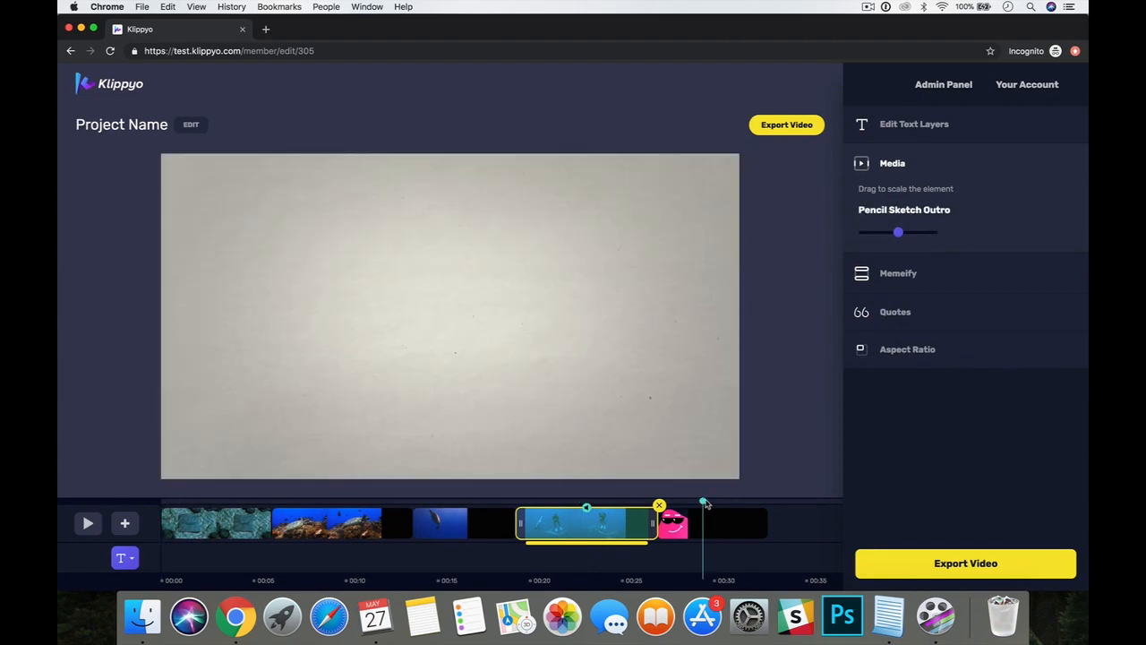
pyautogui.click(632, 501)
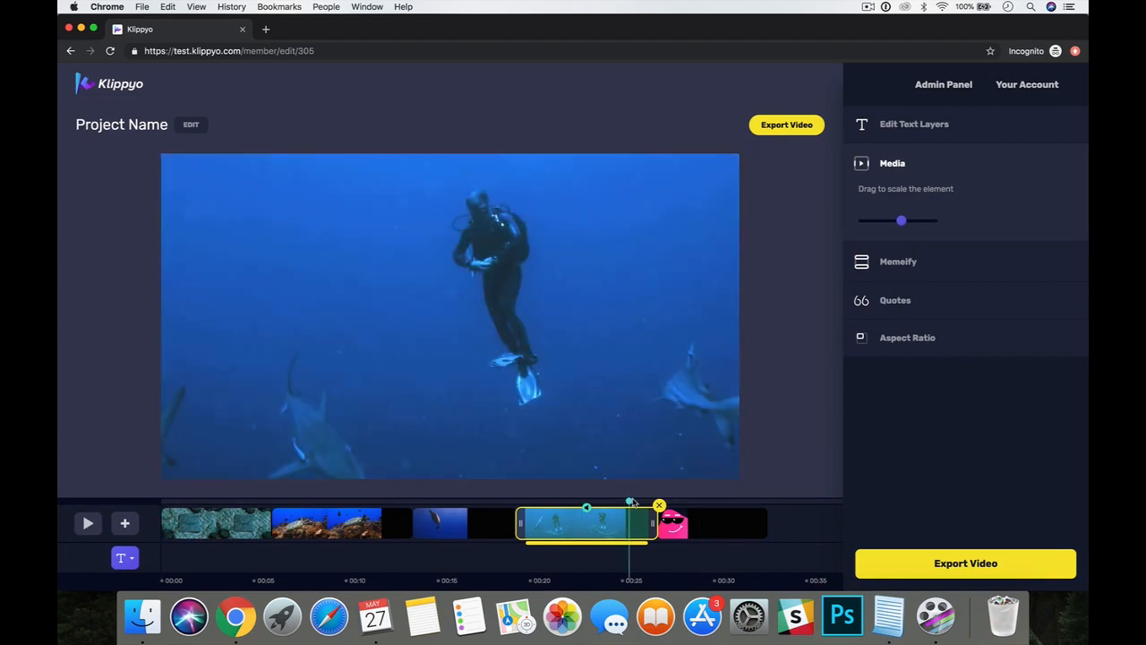
pyautogui.click(90, 524)
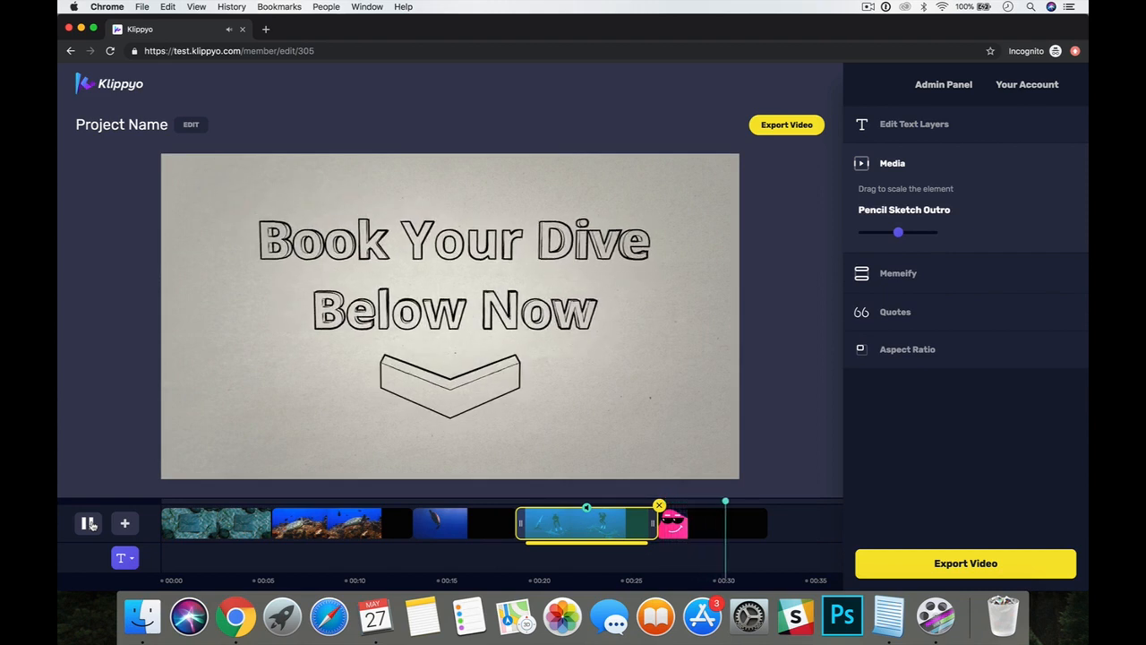
pyautogui.click(90, 524)
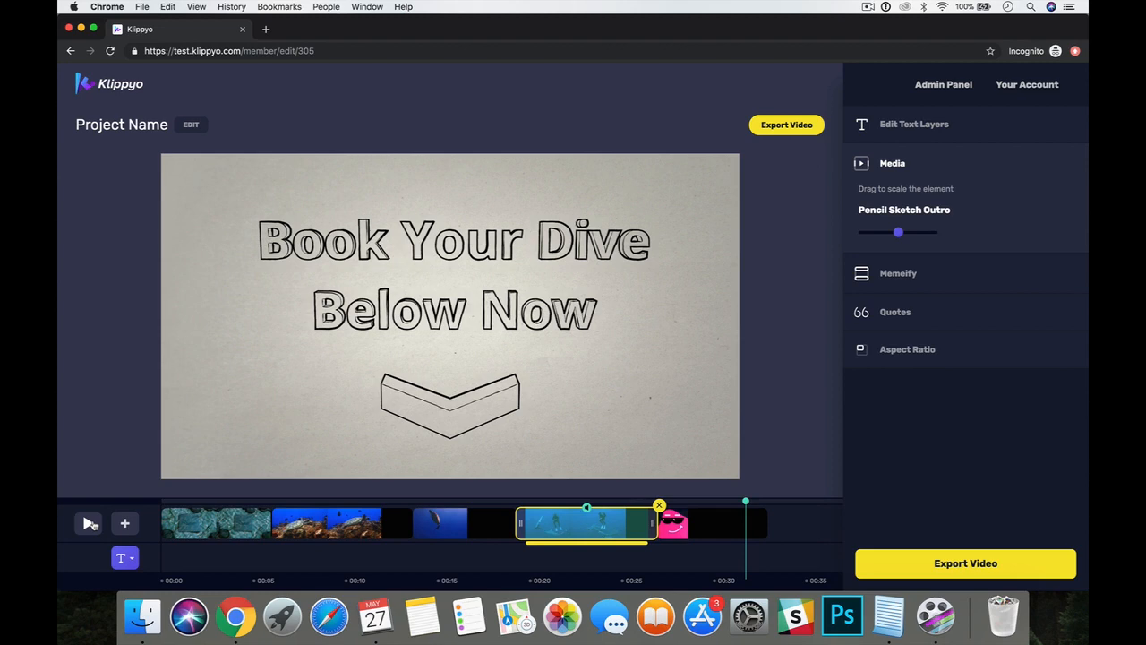
# Step: Play the transition from the logo intro into the coral reef clip, and inspect the Underwater Logo and Pencil Sketch Outro clips
pyautogui.click(289, 503)
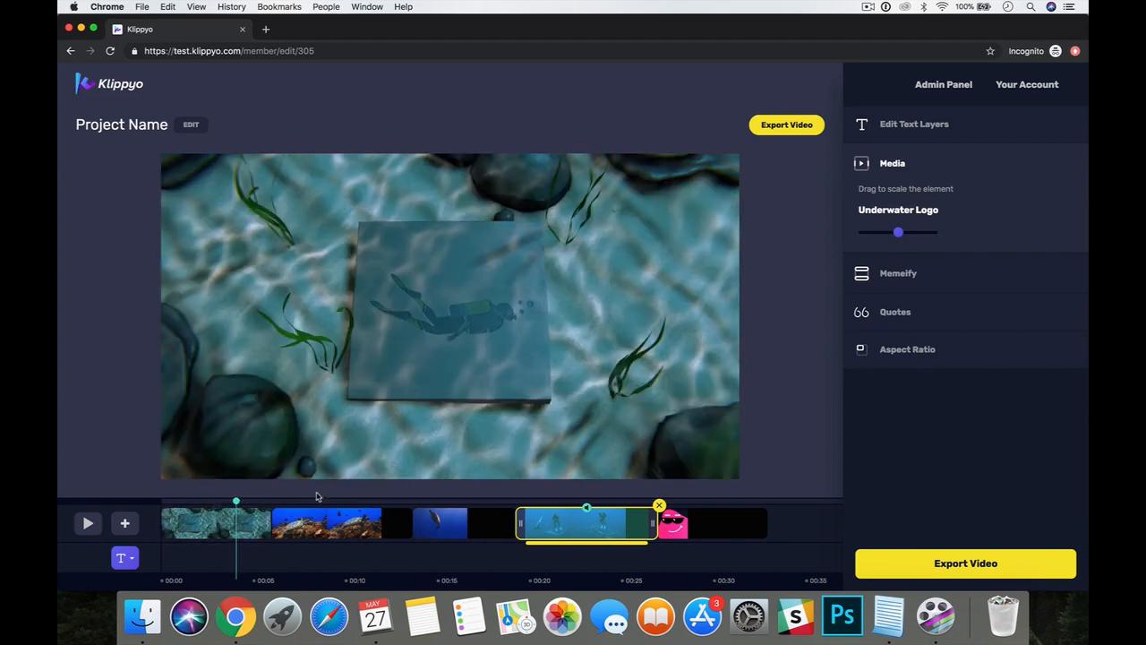
pyautogui.click(83, 523)
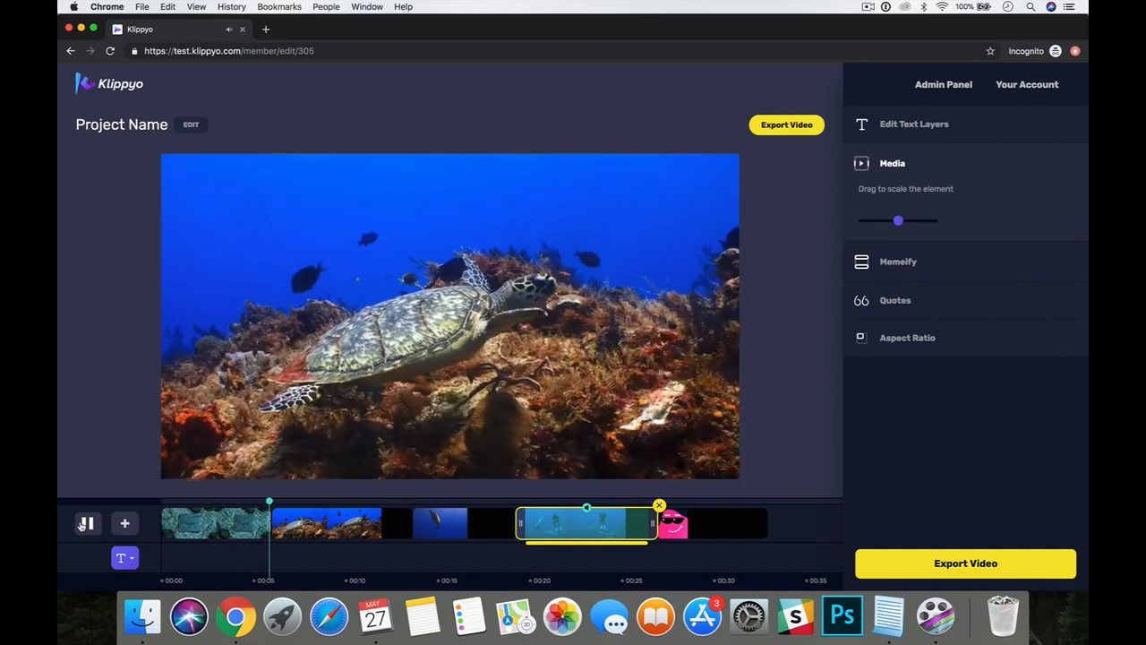
pyautogui.click(83, 524)
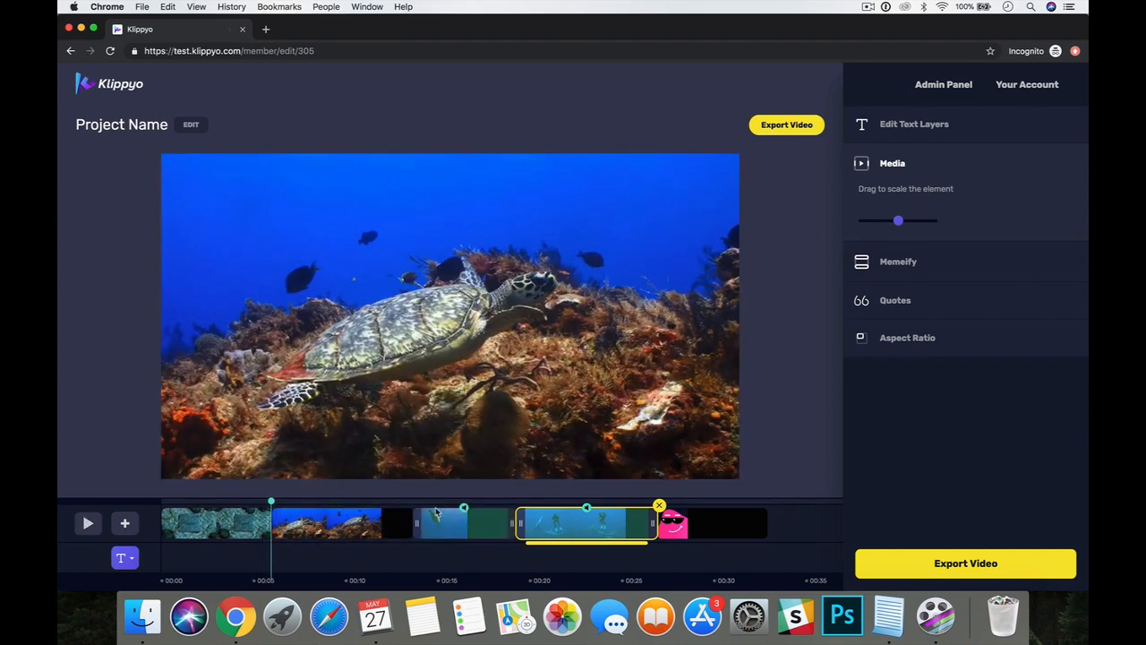
pyautogui.click(229, 522)
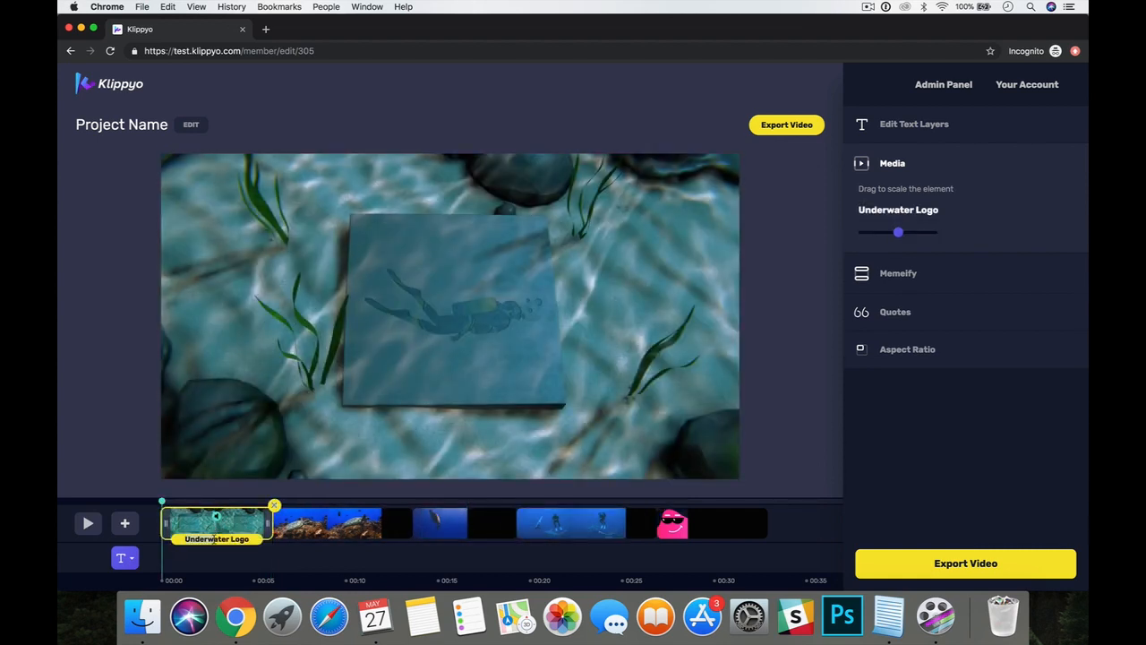
pyautogui.click(752, 521)
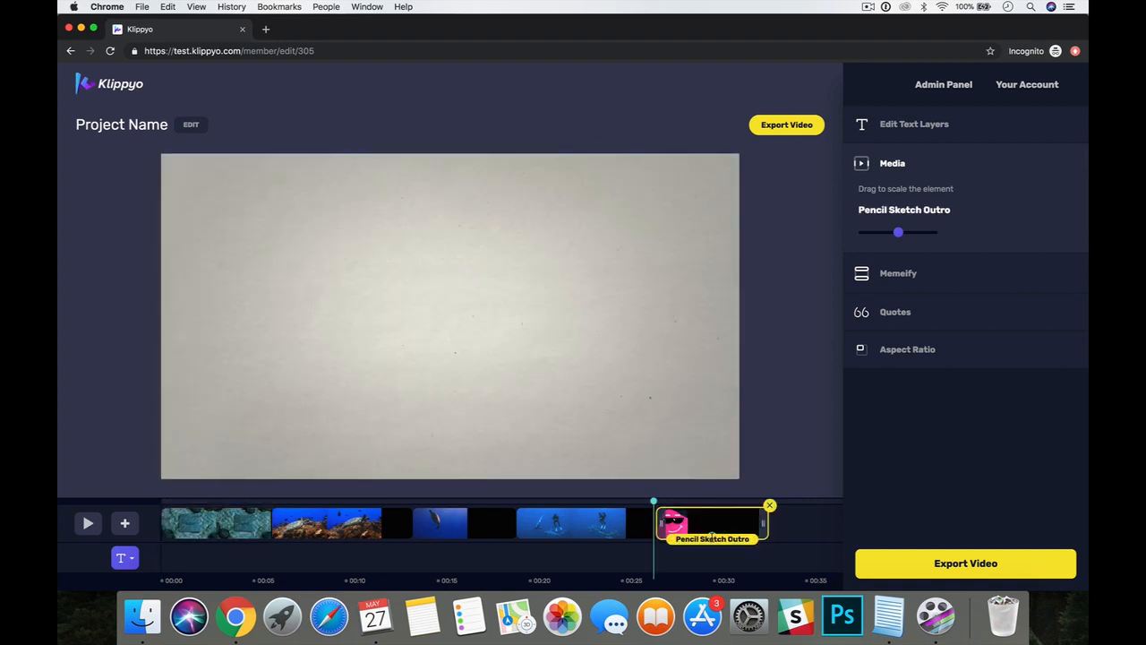
# Step: Search the stock audio for "uplifting", preview the Sky Lights track, and add it to the timeline
pyautogui.click(125, 523)
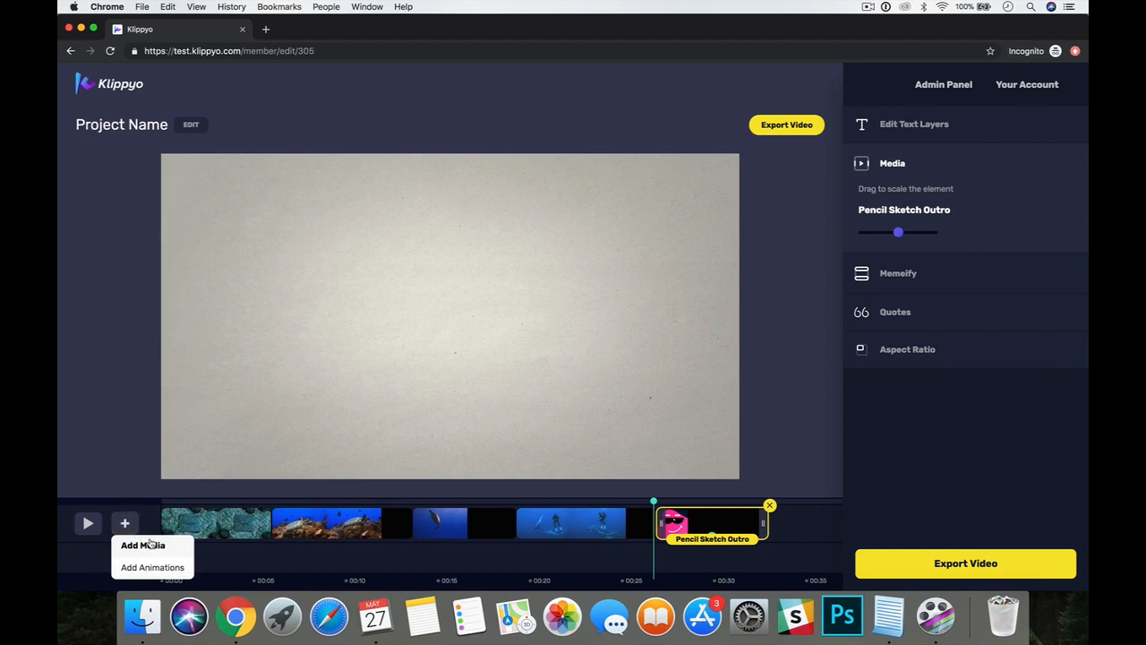
pyautogui.click(149, 546)
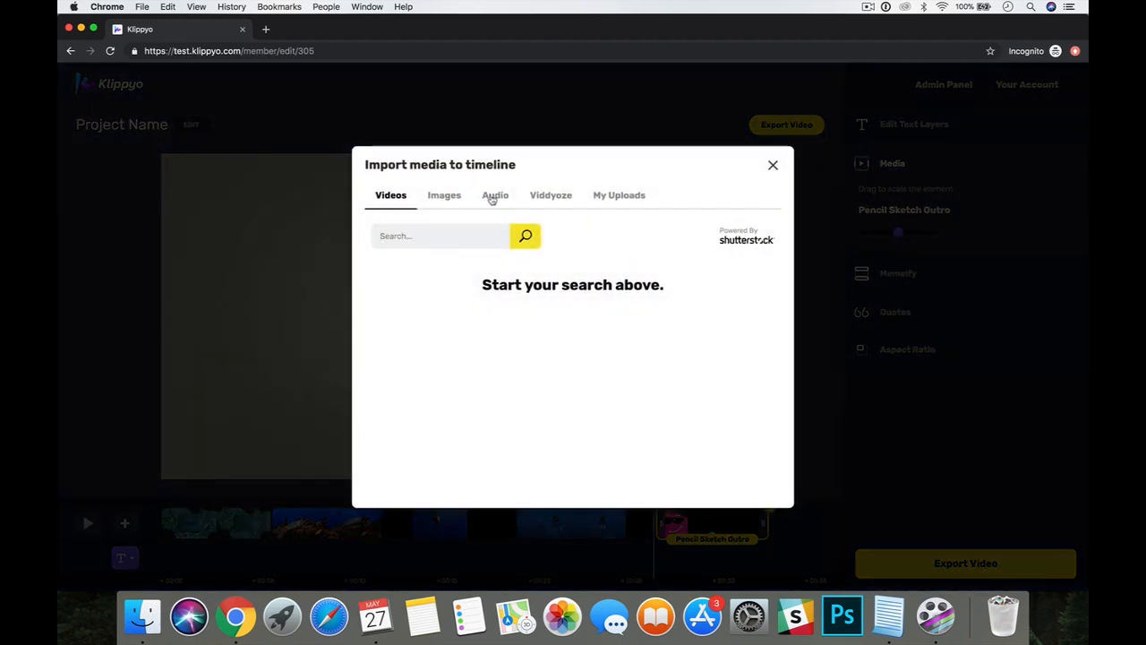
pyautogui.click(495, 196)
pyautogui.click(457, 232)
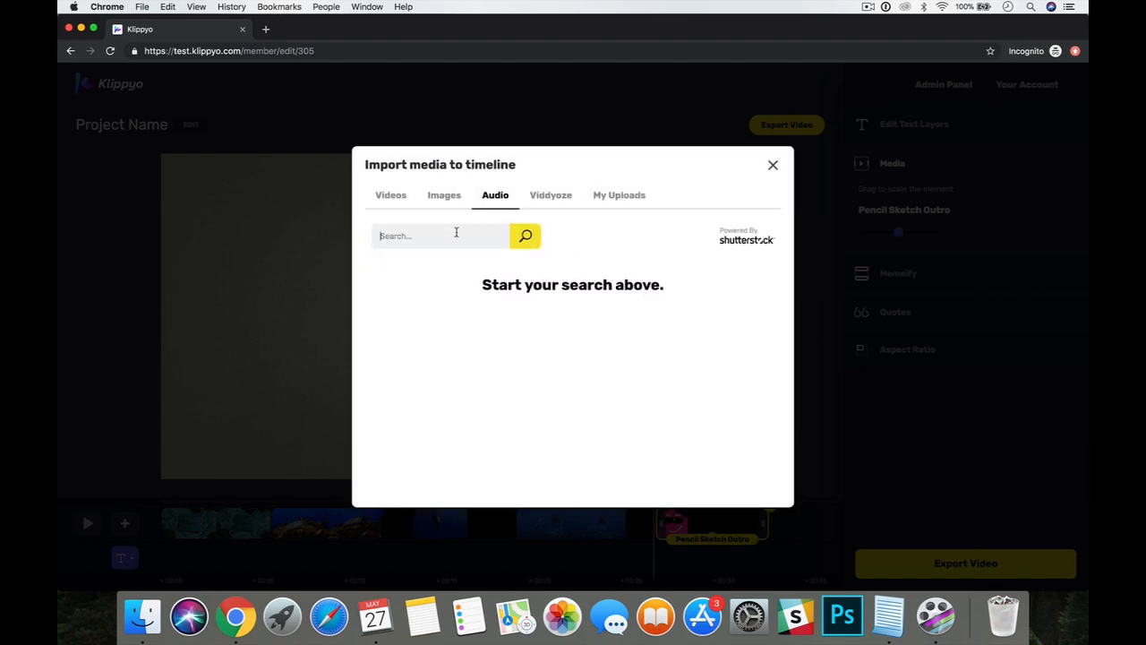
pyautogui.write('uplifting')
pyautogui.press('Return')
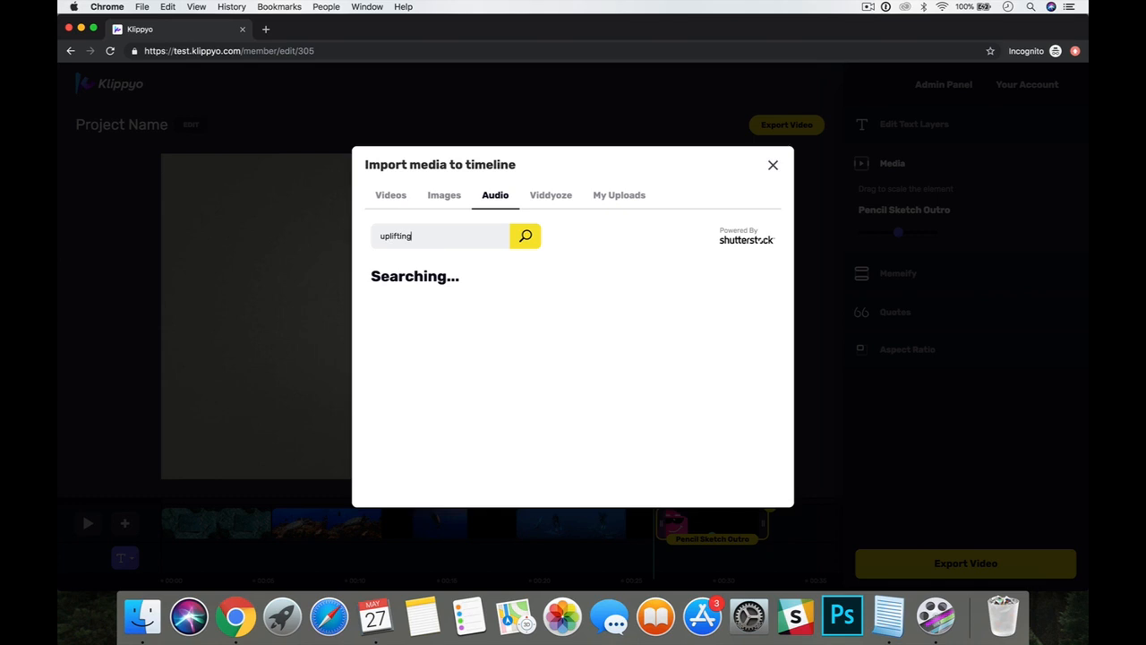
pyautogui.moveTo(545, 386)
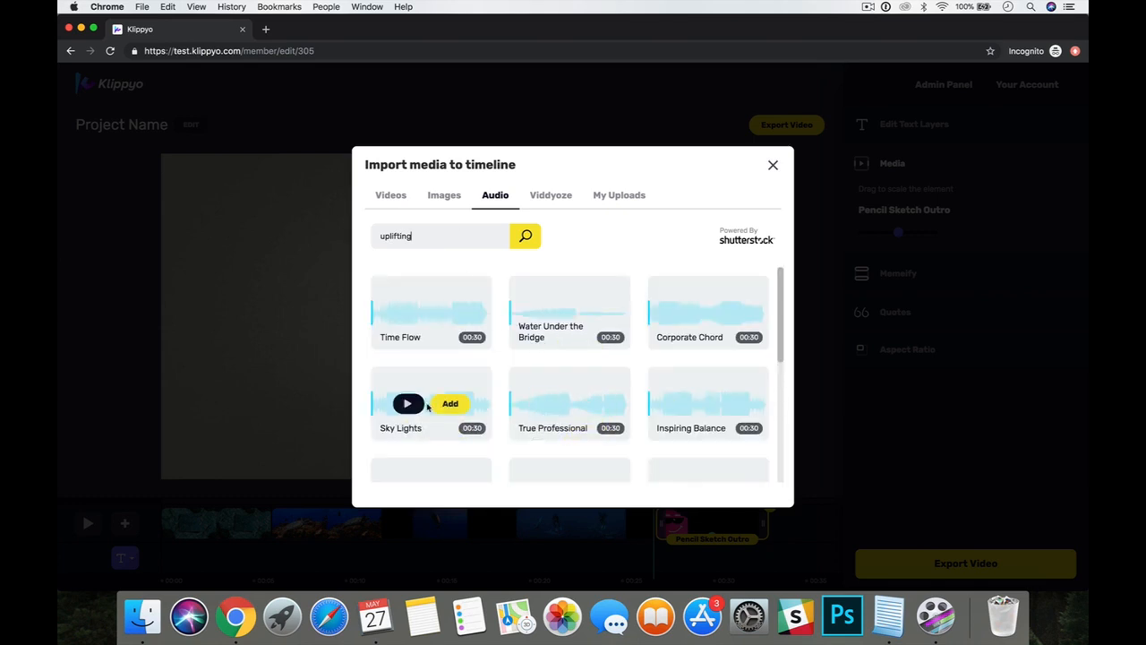
pyautogui.click(408, 404)
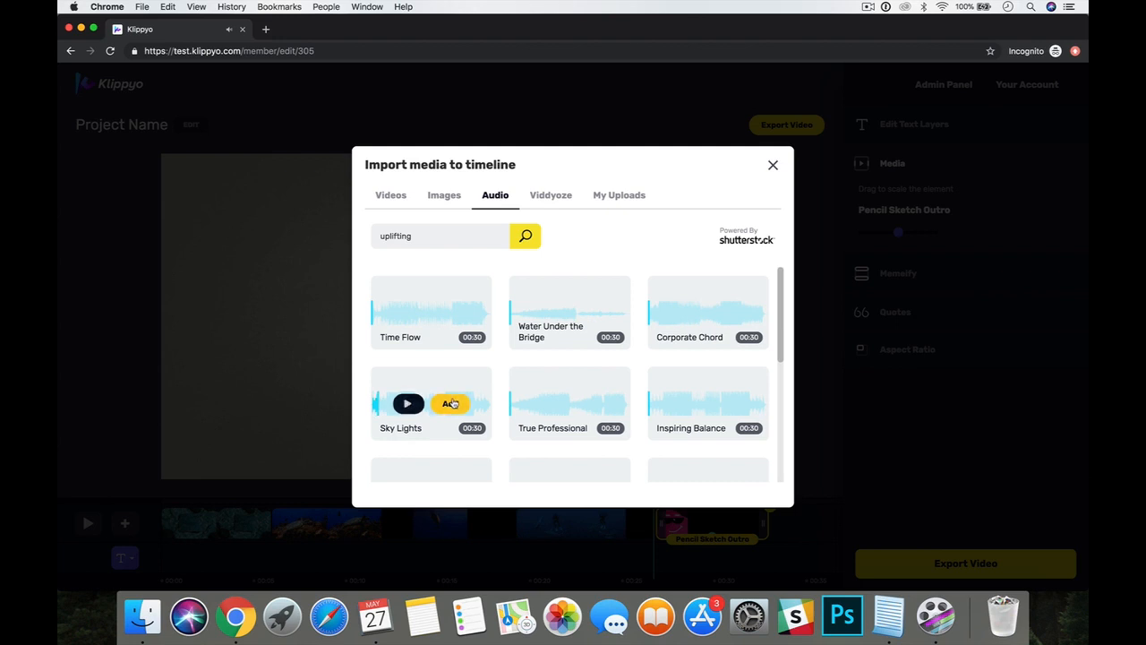
pyautogui.click(452, 404)
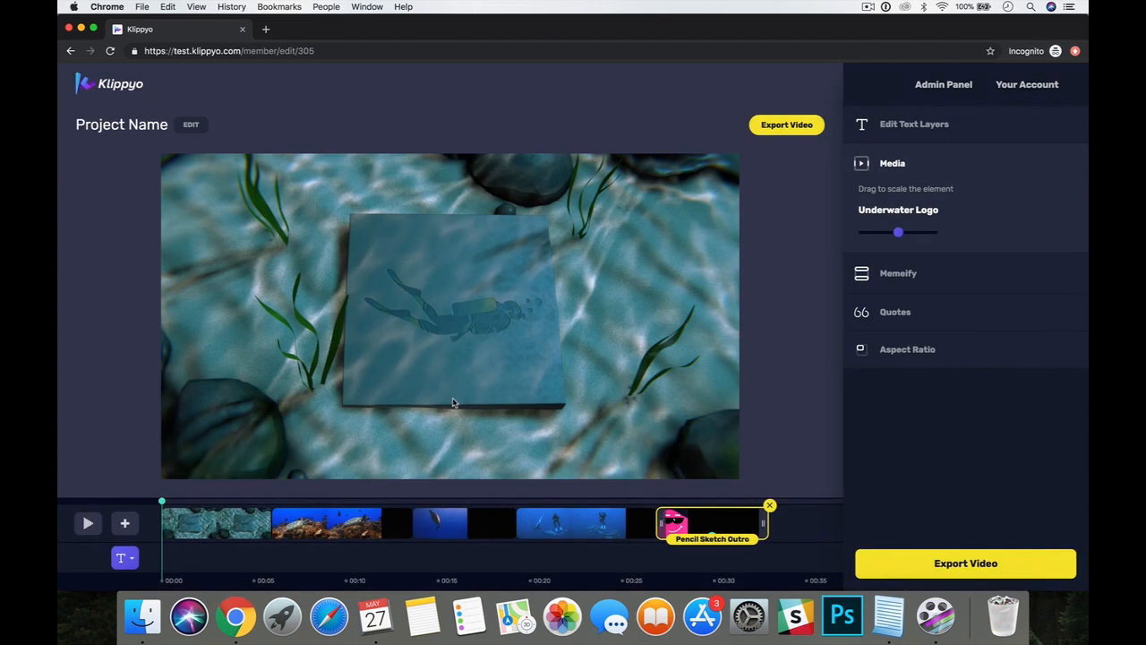
# Step: Show the audio track beneath the clips and play the sequence with music from the logo intro into the first turtle clip
pyautogui.click(131, 563)
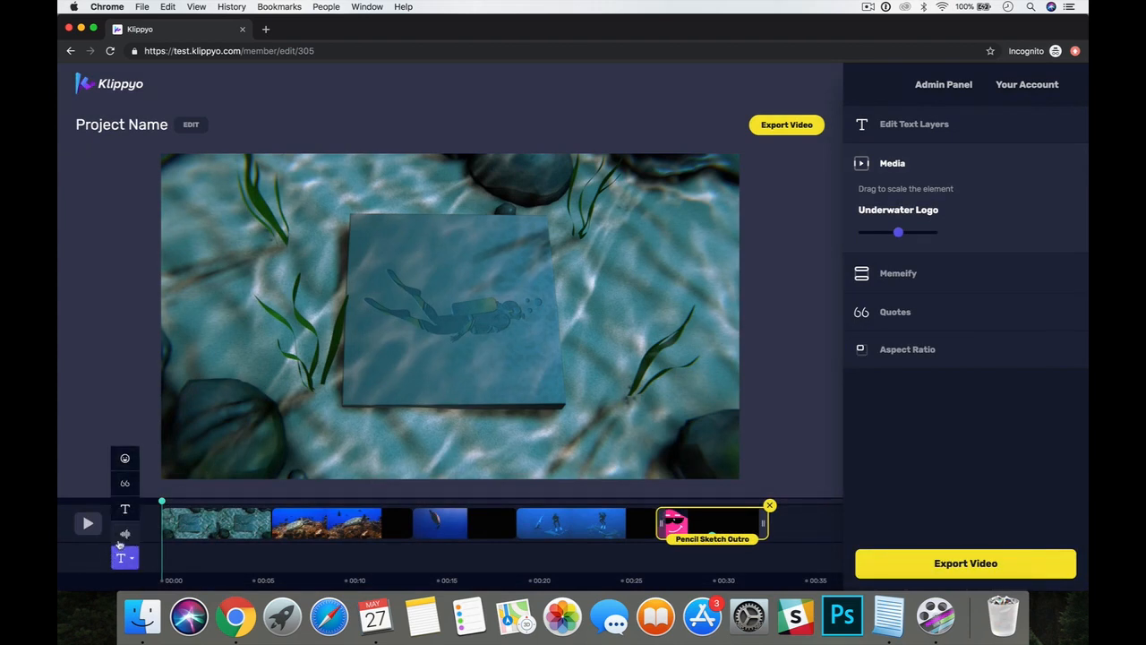
pyautogui.click(126, 535)
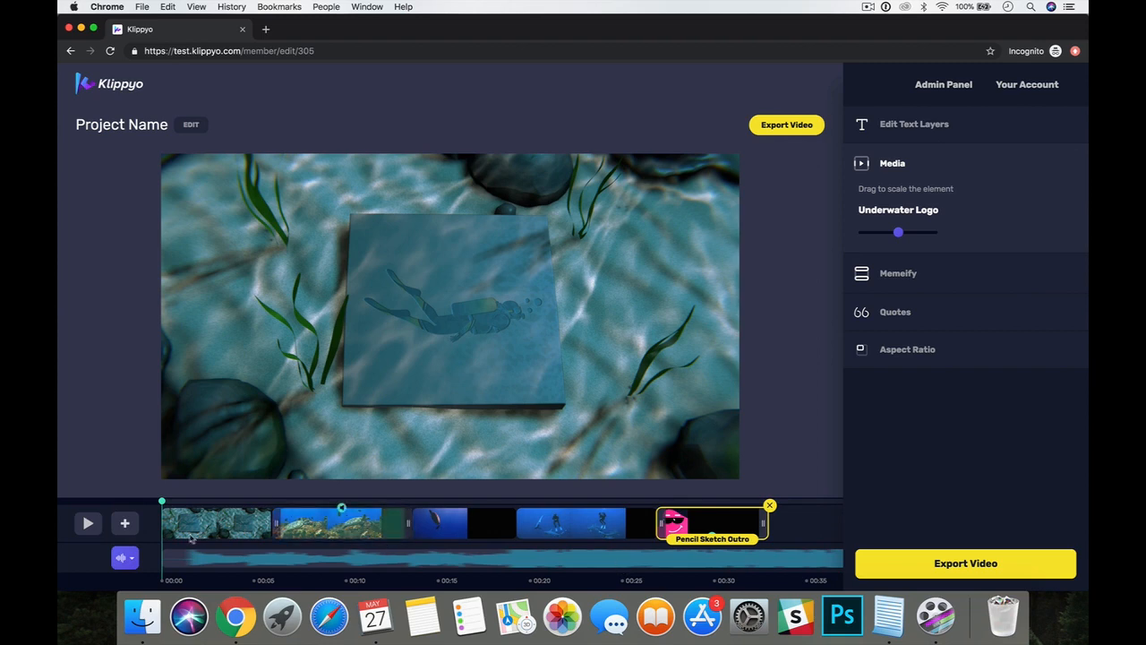
pyautogui.click(87, 523)
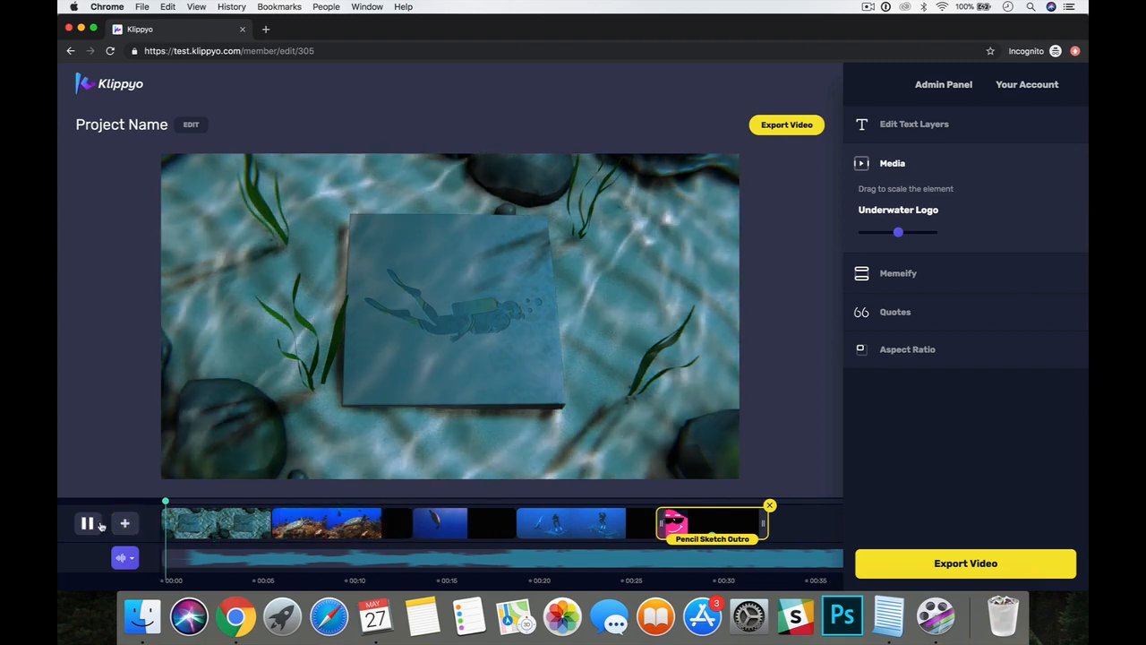
pyautogui.click(88, 523)
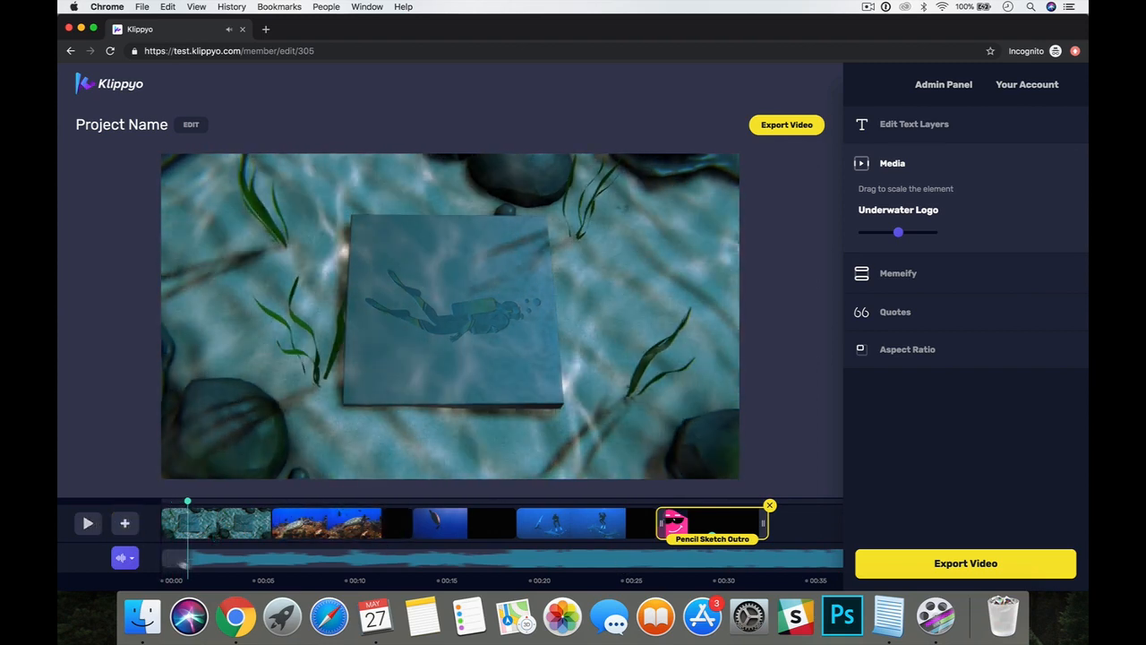
pyautogui.click(165, 561)
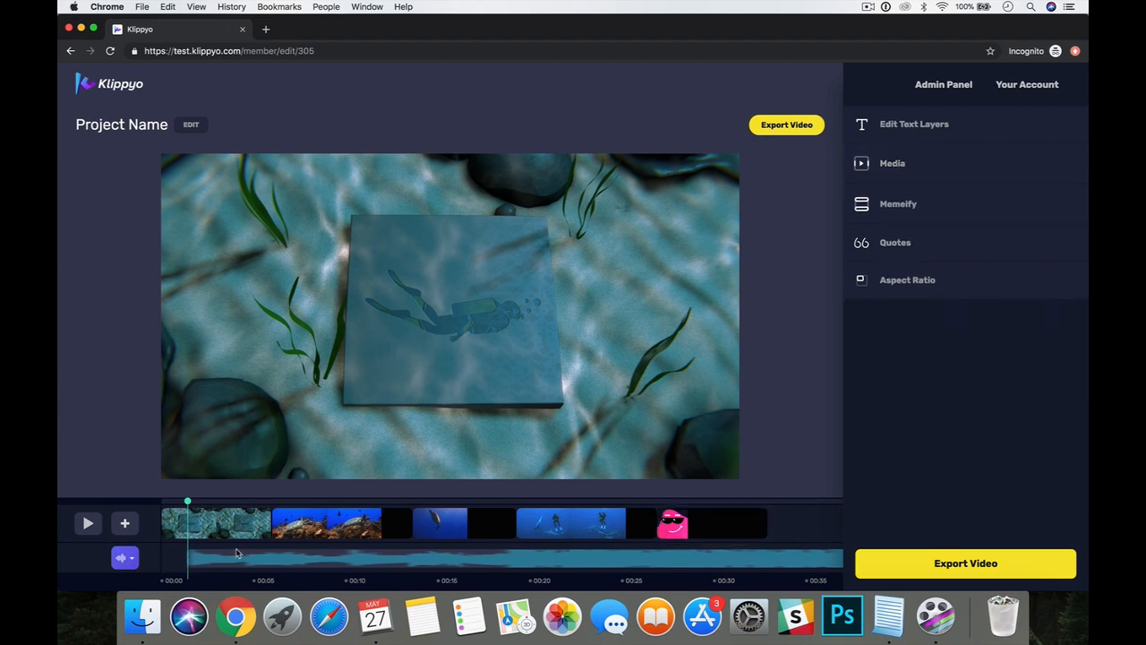
pyautogui.click(206, 562)
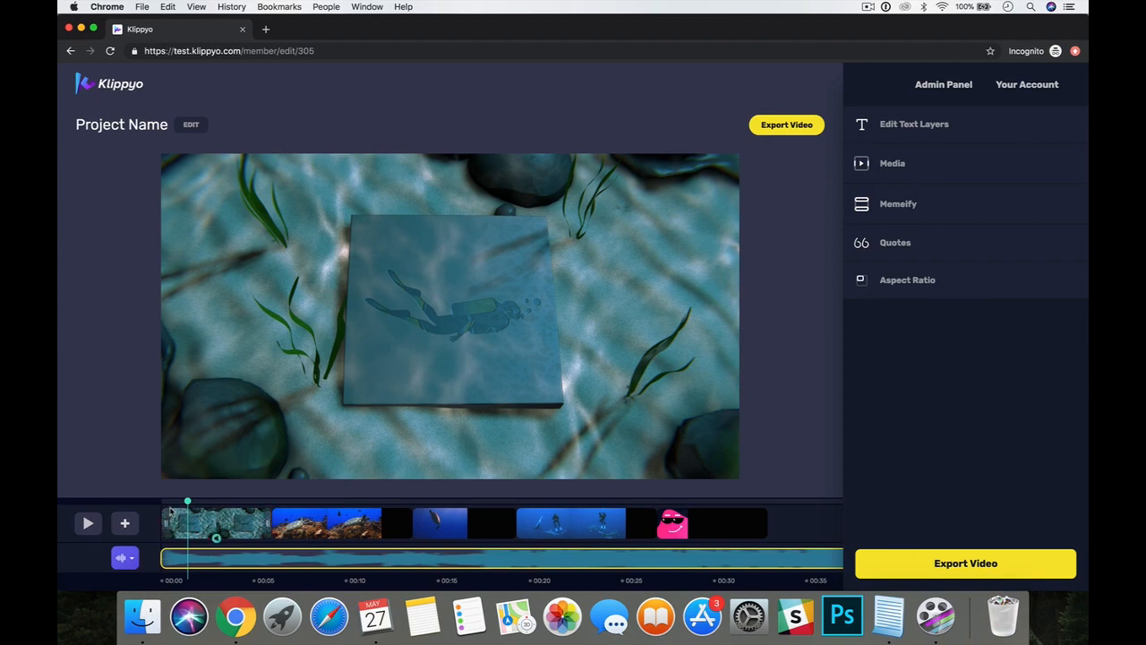
pyautogui.click(84, 525)
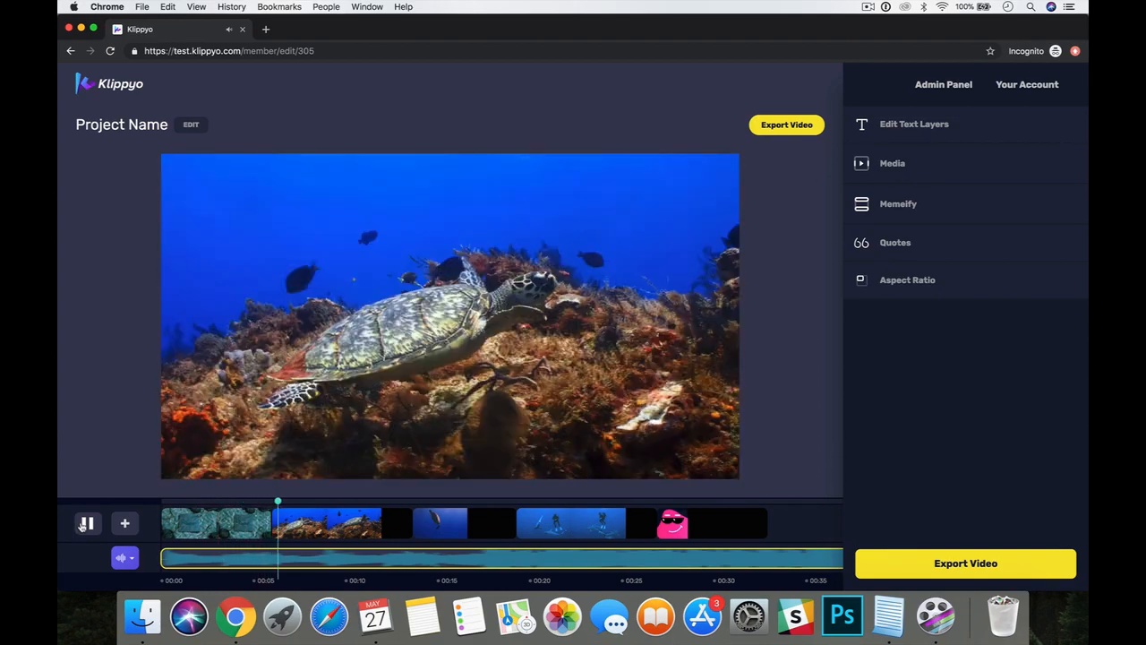
pyautogui.click(84, 524)
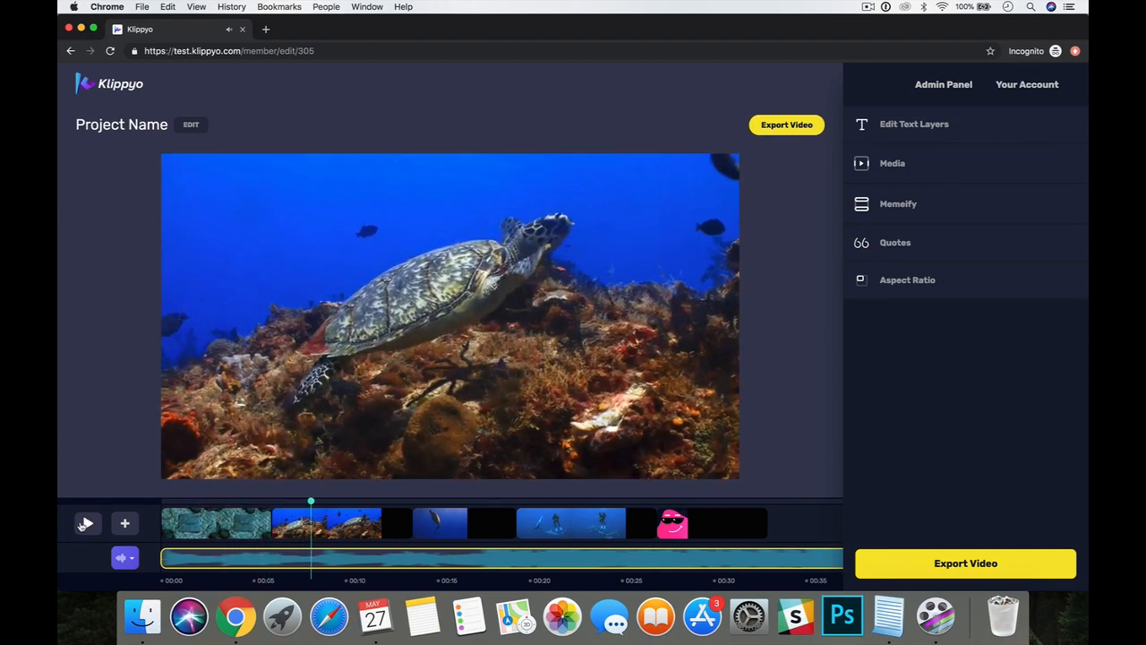
# Step: Switch the lower track back to text layers, check frames in the later clips, and place the playhead on the coral reef turtle clip
pyautogui.click(125, 567)
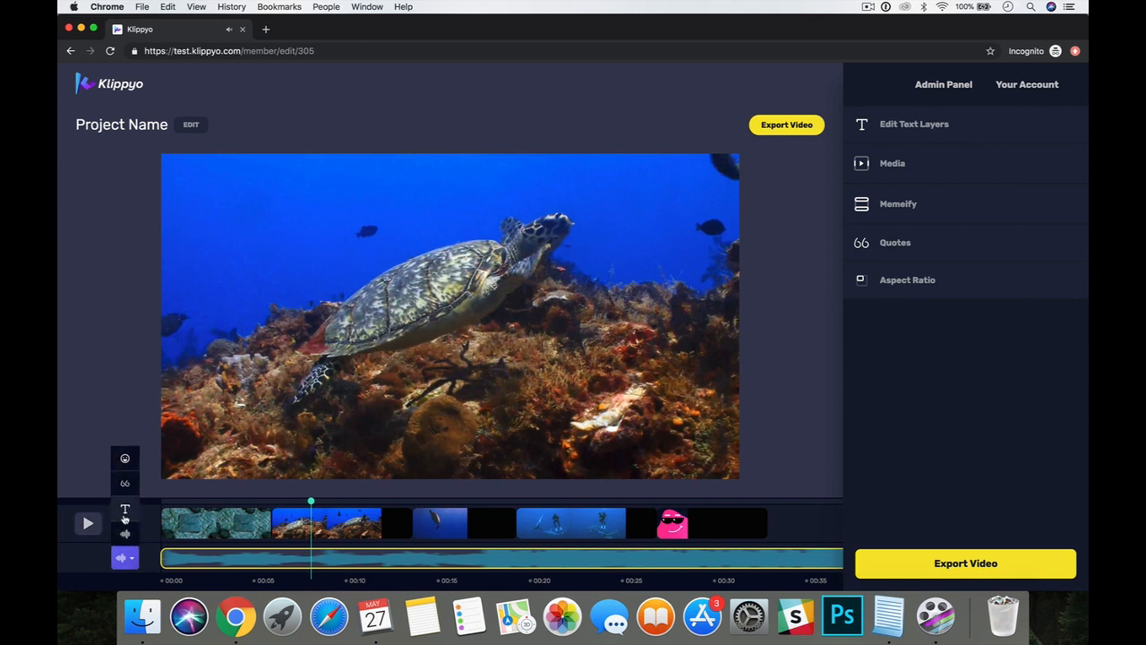
pyautogui.click(125, 514)
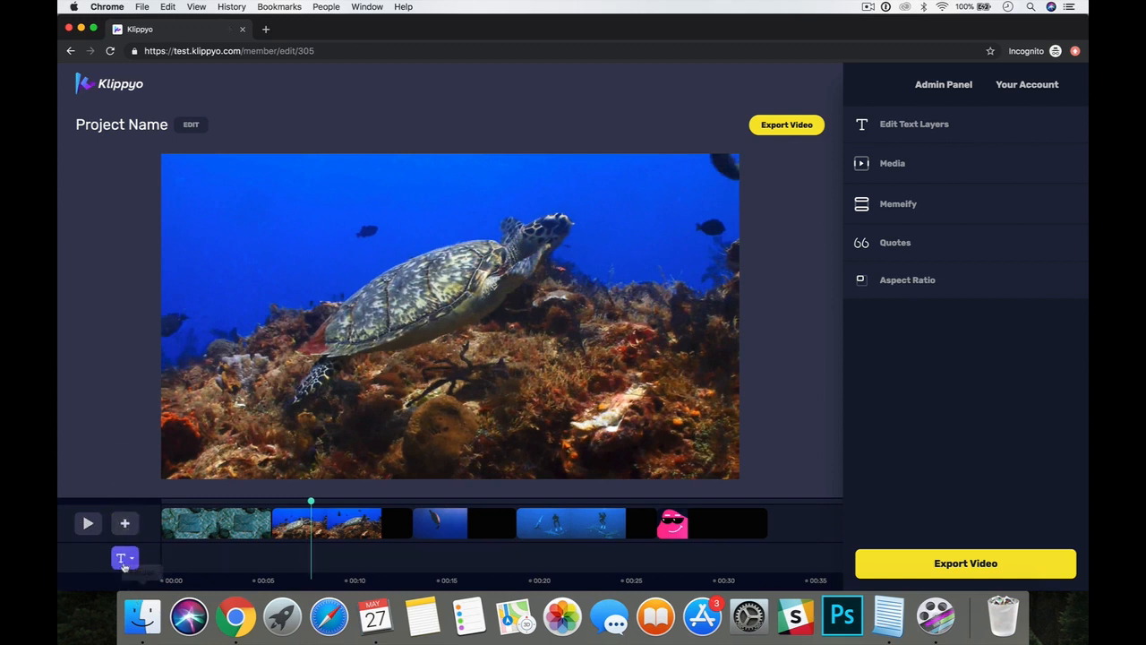
pyautogui.click(124, 560)
pyautogui.click(125, 562)
pyautogui.click(455, 507)
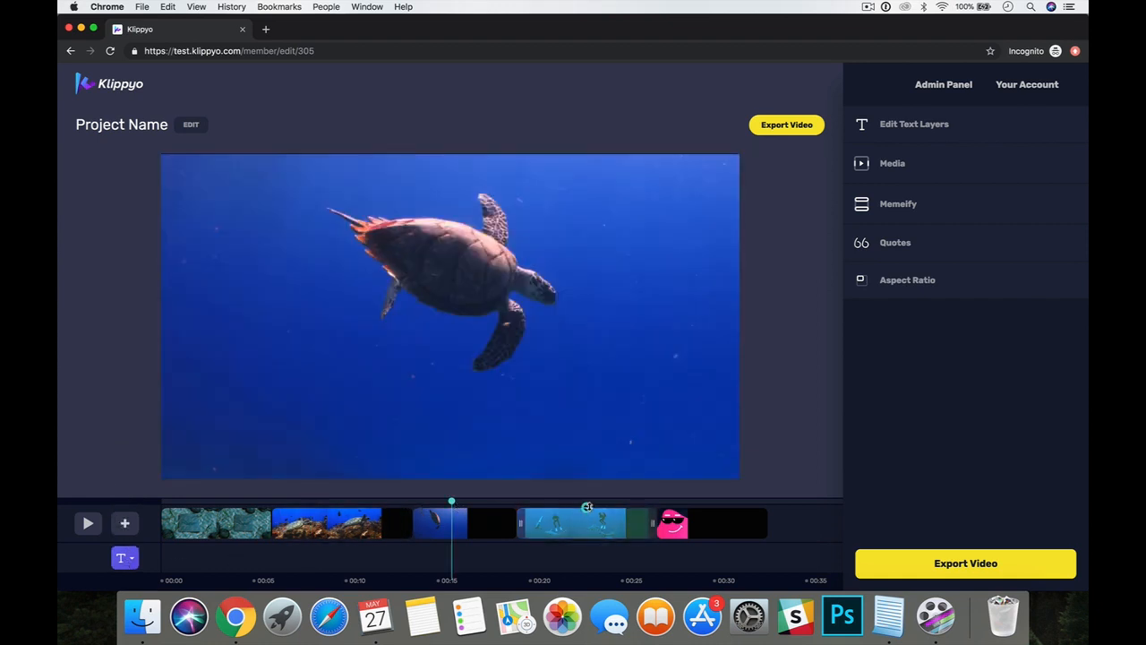
pyautogui.click(603, 507)
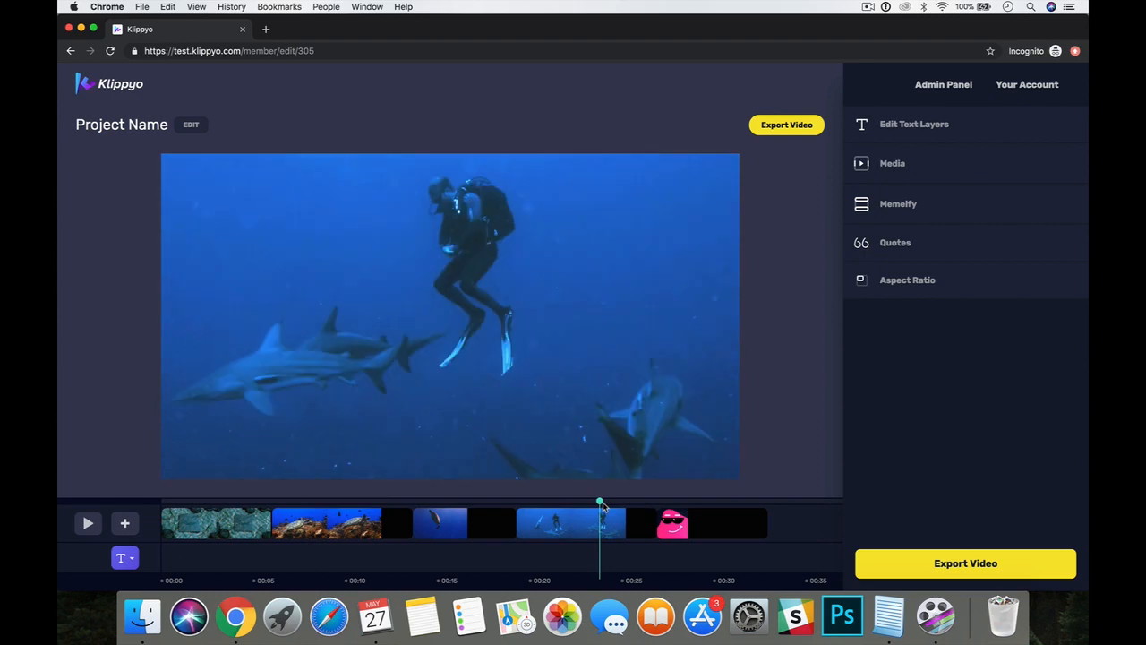
pyautogui.click(349, 506)
pyautogui.click(303, 506)
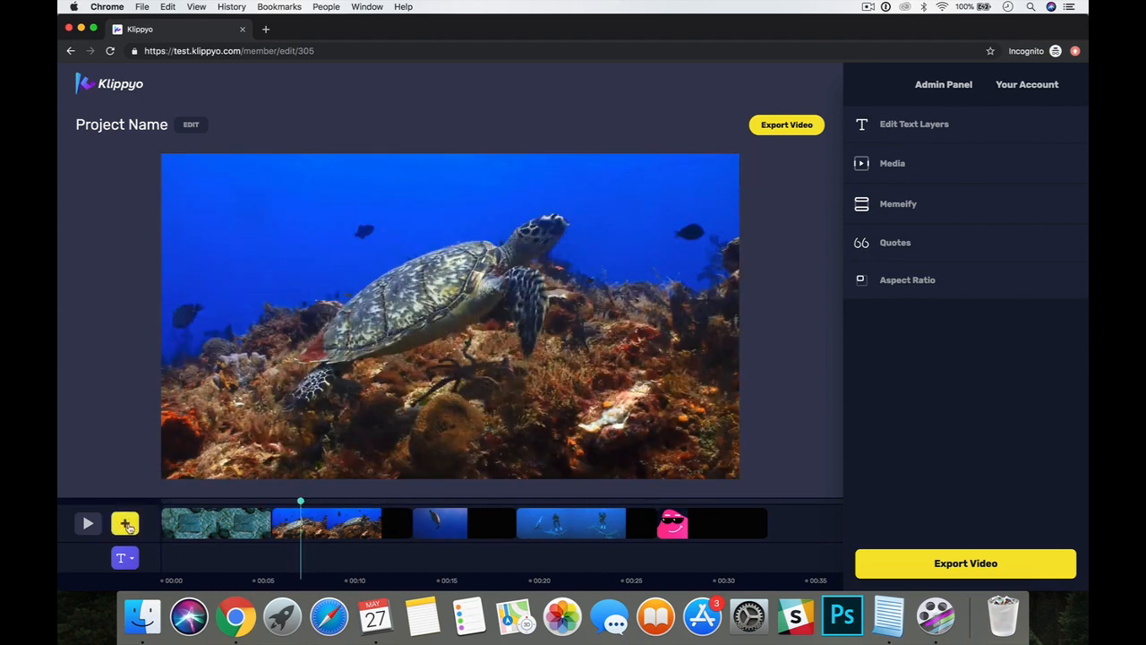
# Step: Add the Draw Rect Fade text animation, position it beneath the coral reef turtle clip, and preview its text there
pyautogui.click(128, 526)
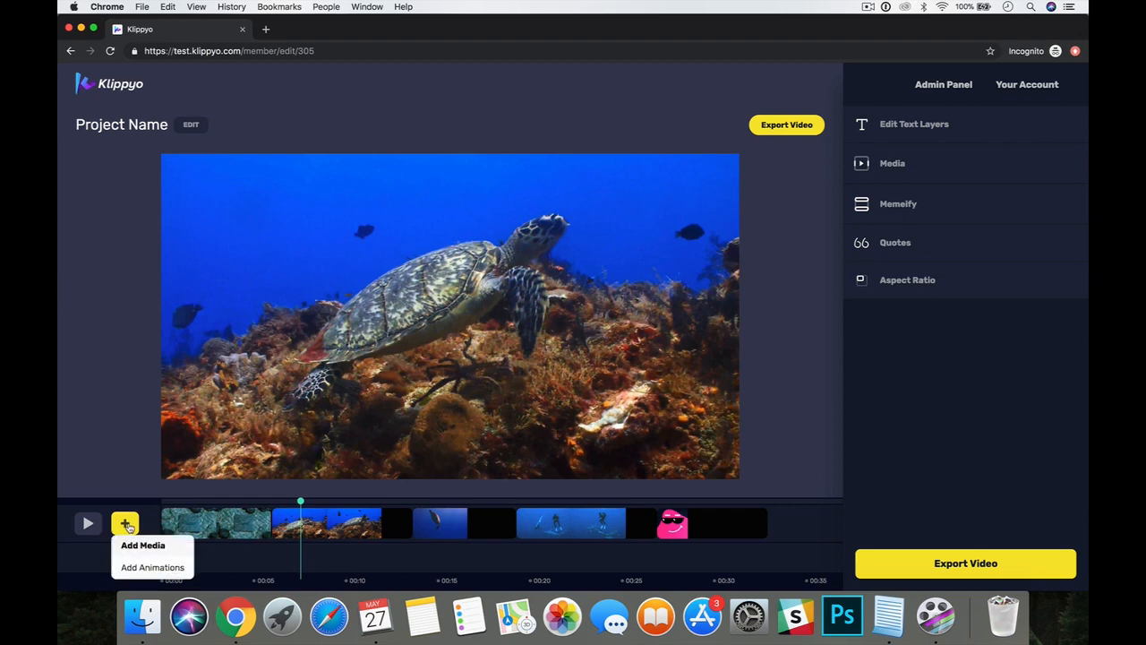
pyautogui.click(153, 568)
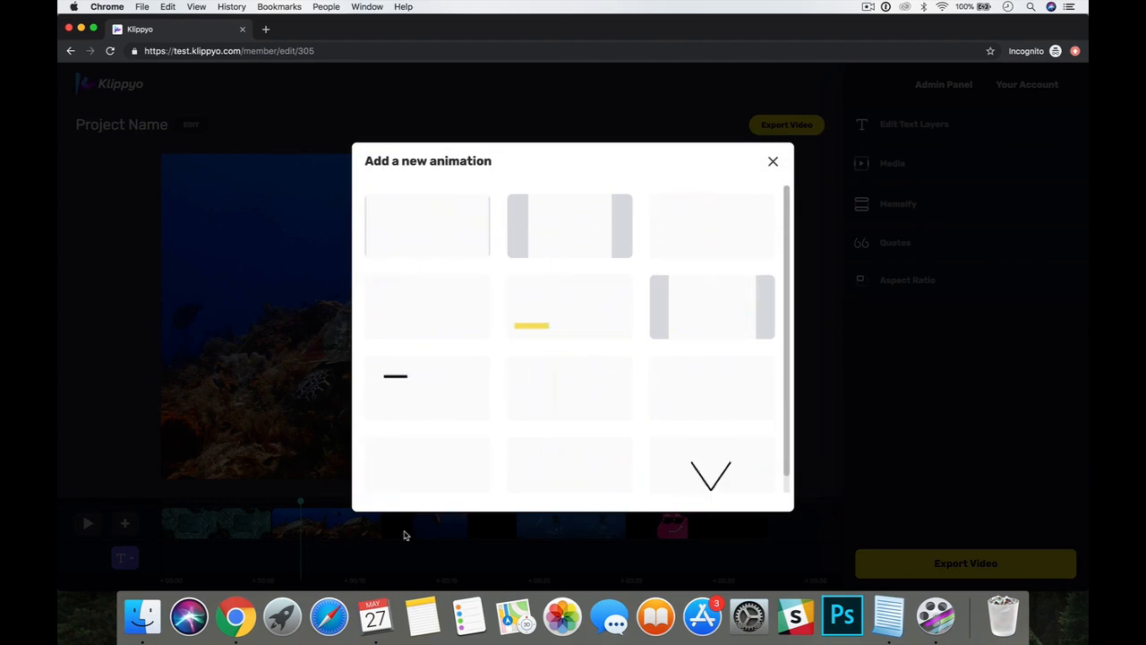
pyautogui.moveTo(574, 357)
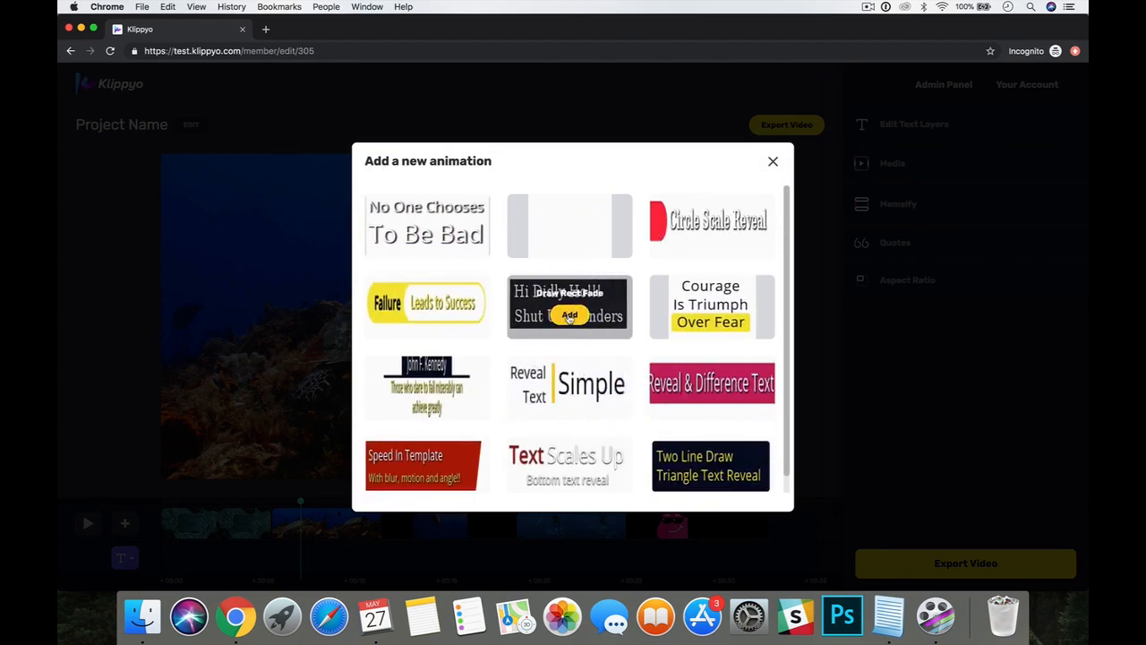
pyautogui.click(570, 317)
pyautogui.moveTo(206, 557); pyautogui.dragTo(330, 559)
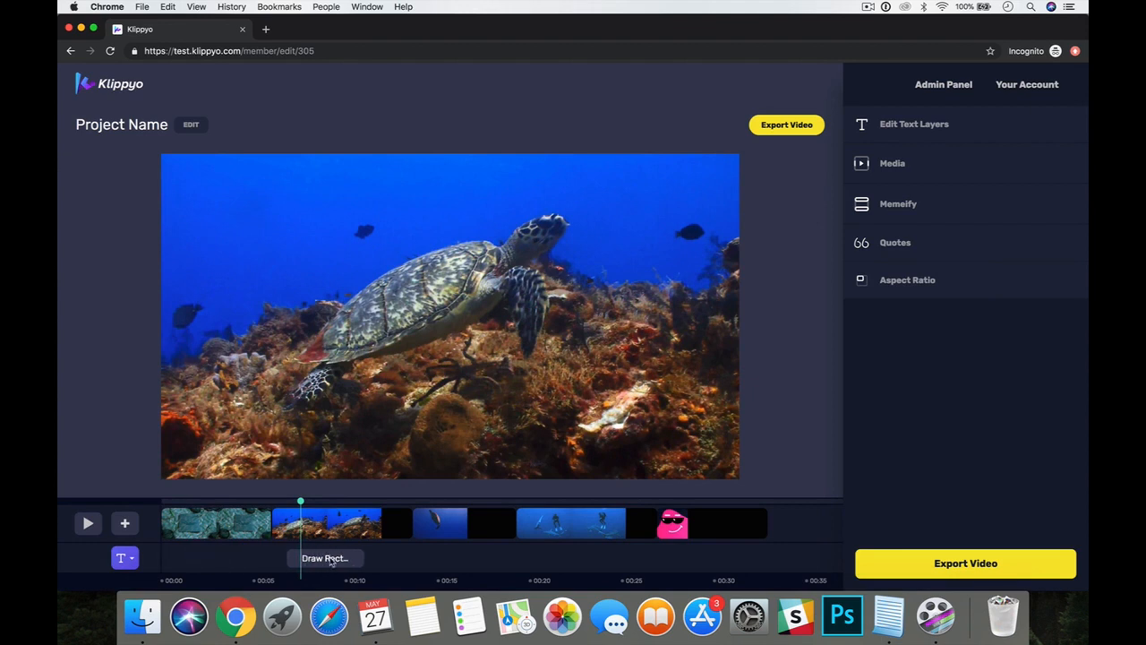
pyautogui.click(323, 502)
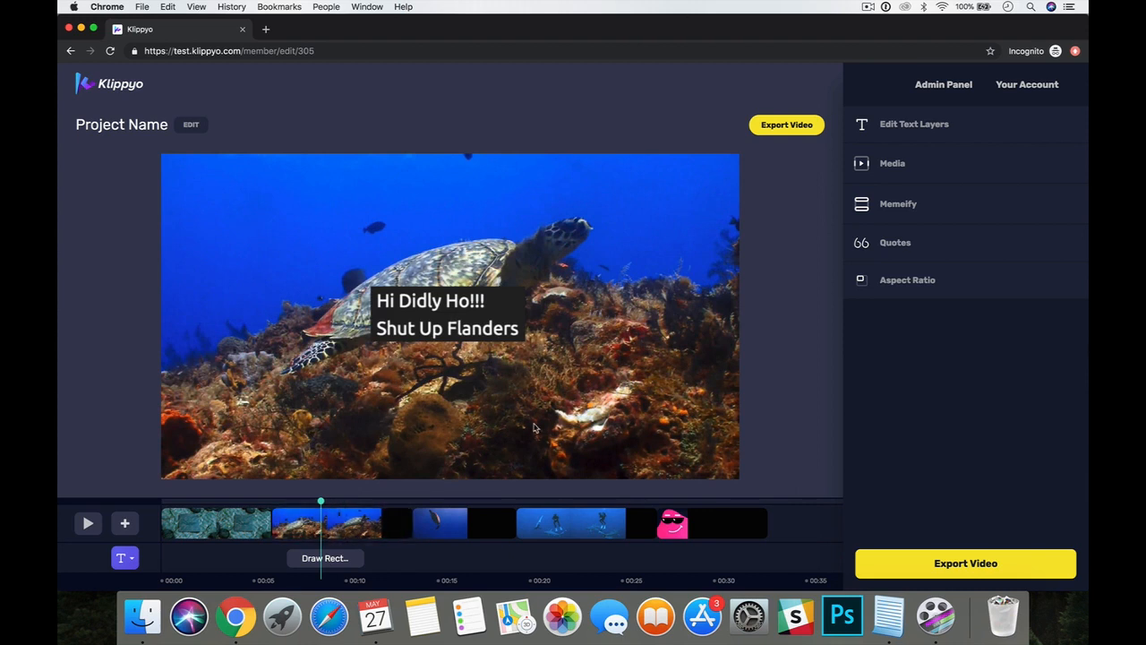
# Step: Set the first text line of the Draw Rect Fade animation to "Ever Wanted To Swim With Turtles?"
pyautogui.click(336, 558)
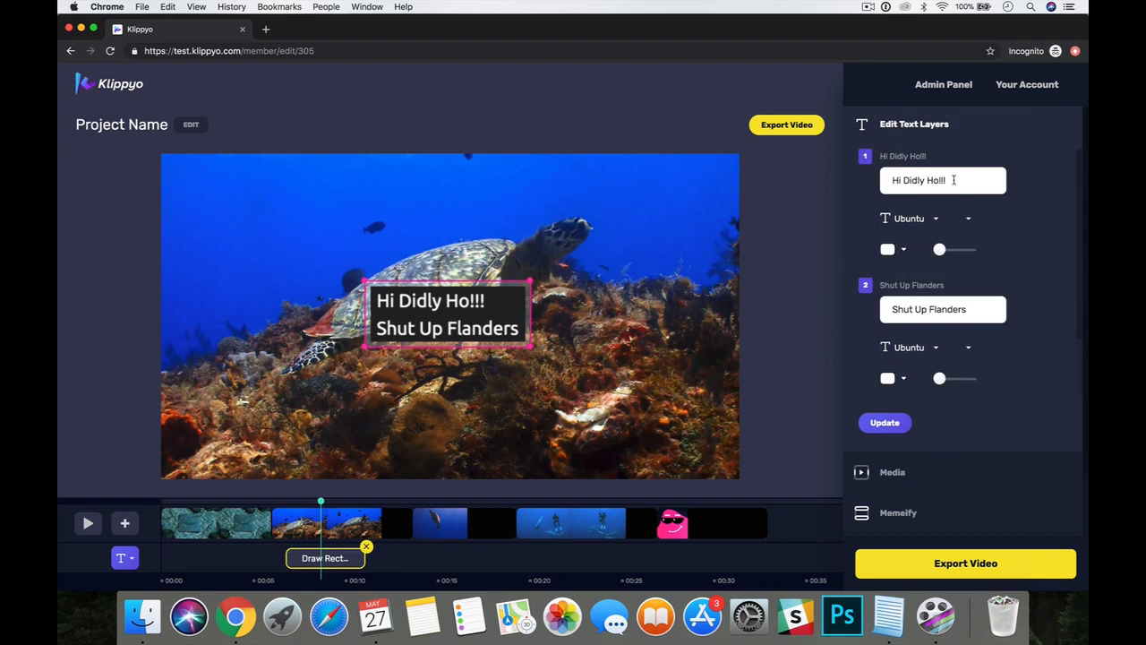
pyautogui.moveTo(953, 180); pyautogui.dragTo(883, 180)
pyautogui.write('Ever W')
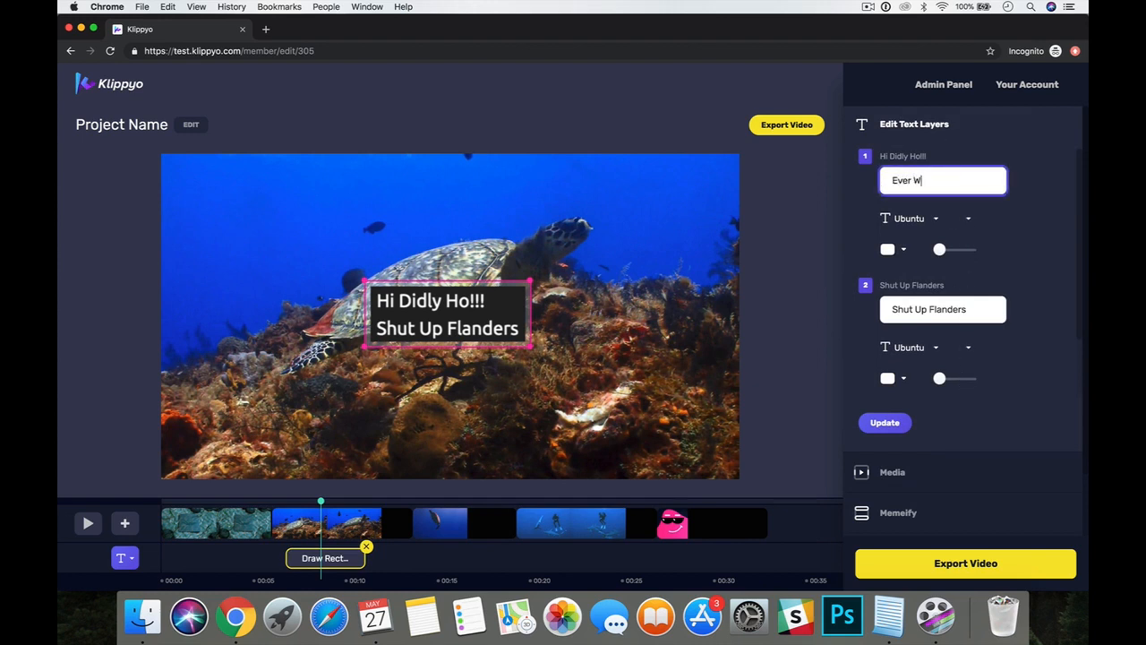
pyautogui.write('anted To Dive With')
pyautogui.press('BackSpace')
pyautogui.press('BackSpace')
pyautogui.press('BackSpace')
pyautogui.press('BackSpace')
pyautogui.write('Swim With Turtles?')
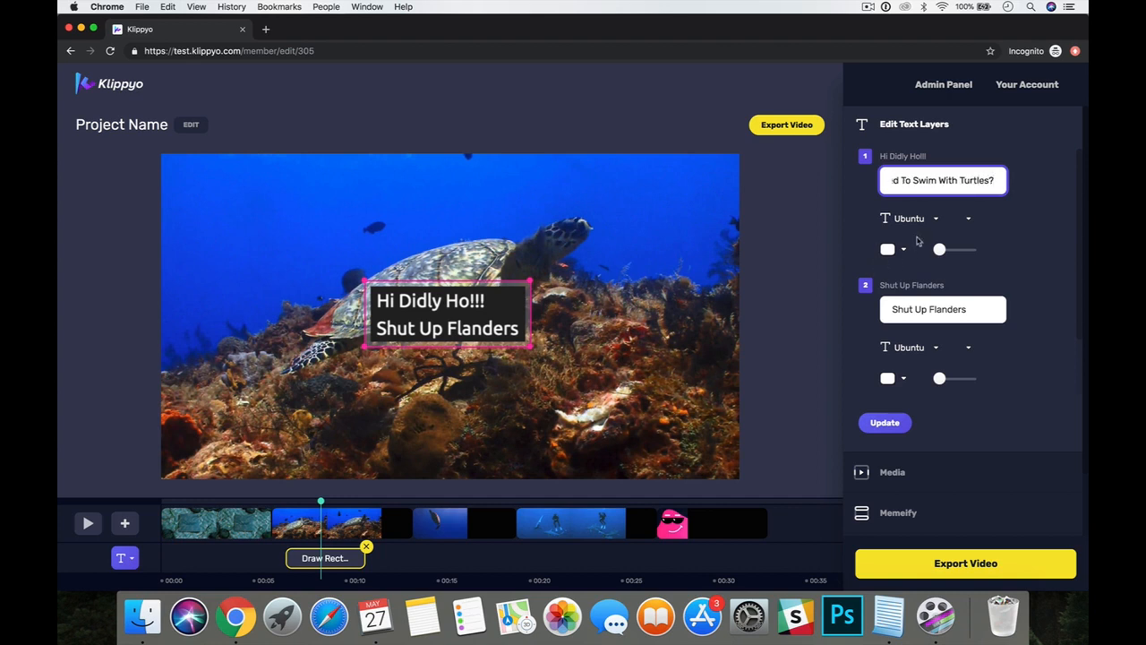
# Step: Set the animation's second text line to "Now You Can With Our School"
pyautogui.tripleClick(905, 309)
pyautogui.write('Now You Can With')
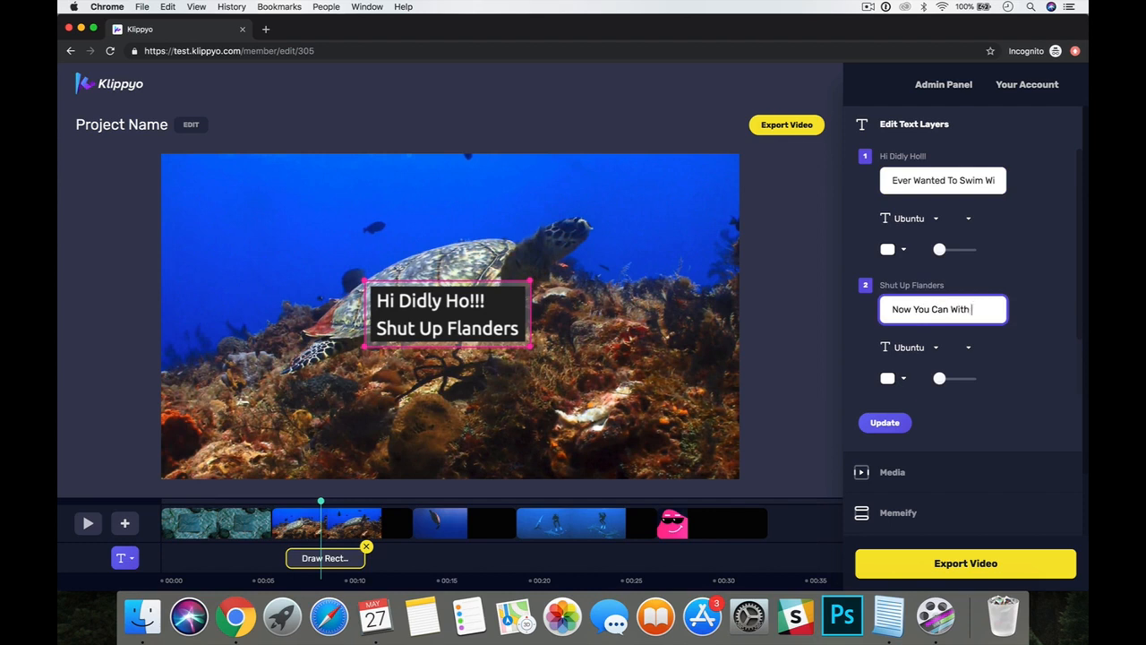
pyautogui.write(' Our Schroo')
pyautogui.press('BackSpace')
pyautogui.press('BackSpace')
pyautogui.press('BackSpace')
pyautogui.write('ool')
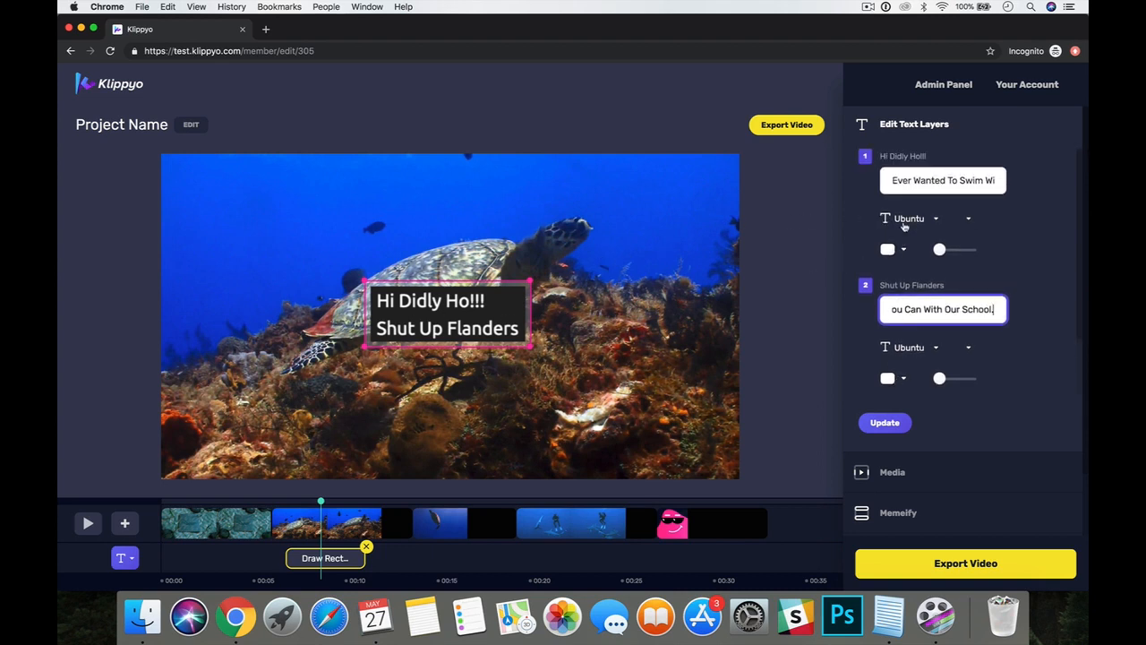
# Step: Set the font of the animation's first text line to Bangers
pyautogui.click(905, 224)
pyautogui.scroll(-5, 926, 296)
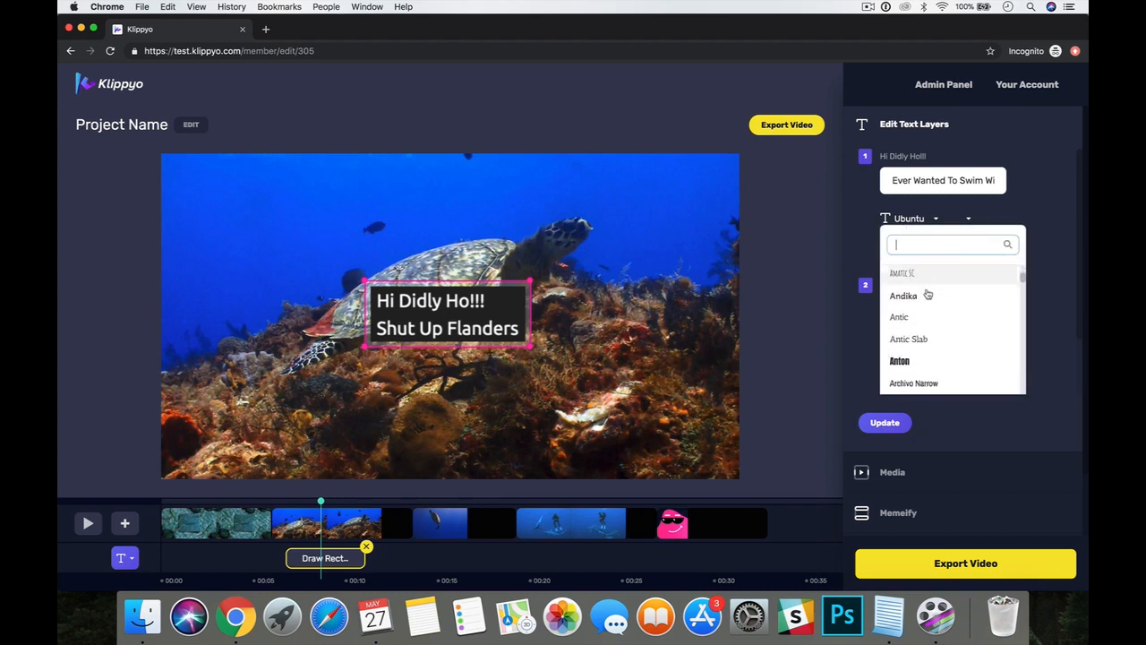
pyautogui.scroll(-5, 928, 296)
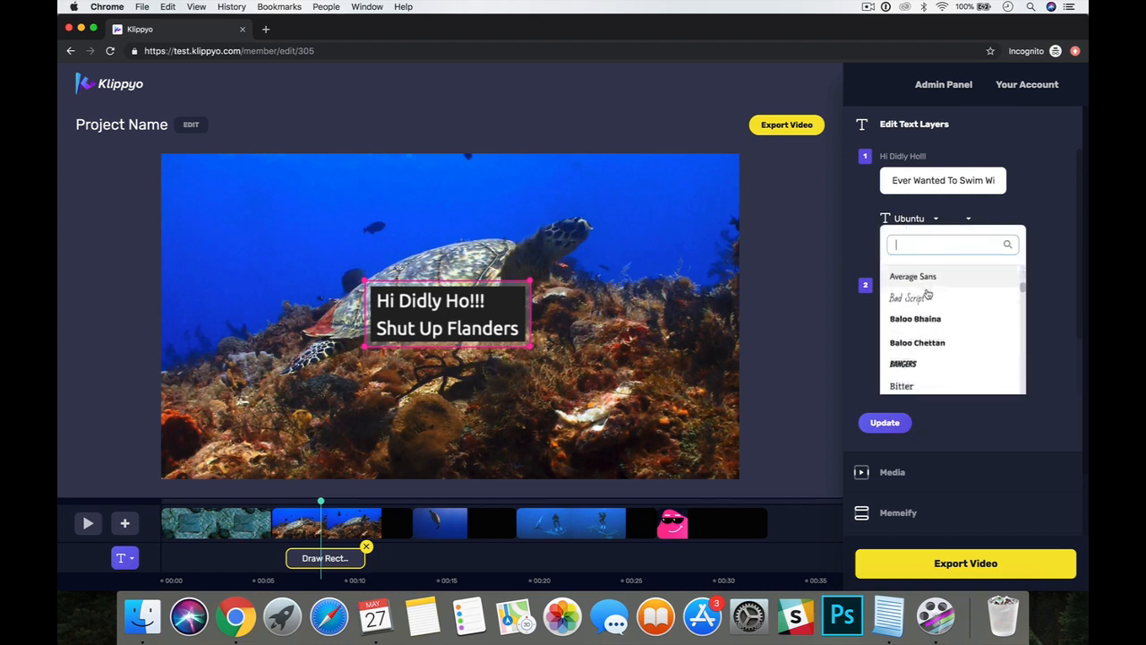
pyautogui.scroll(-1, 928, 295)
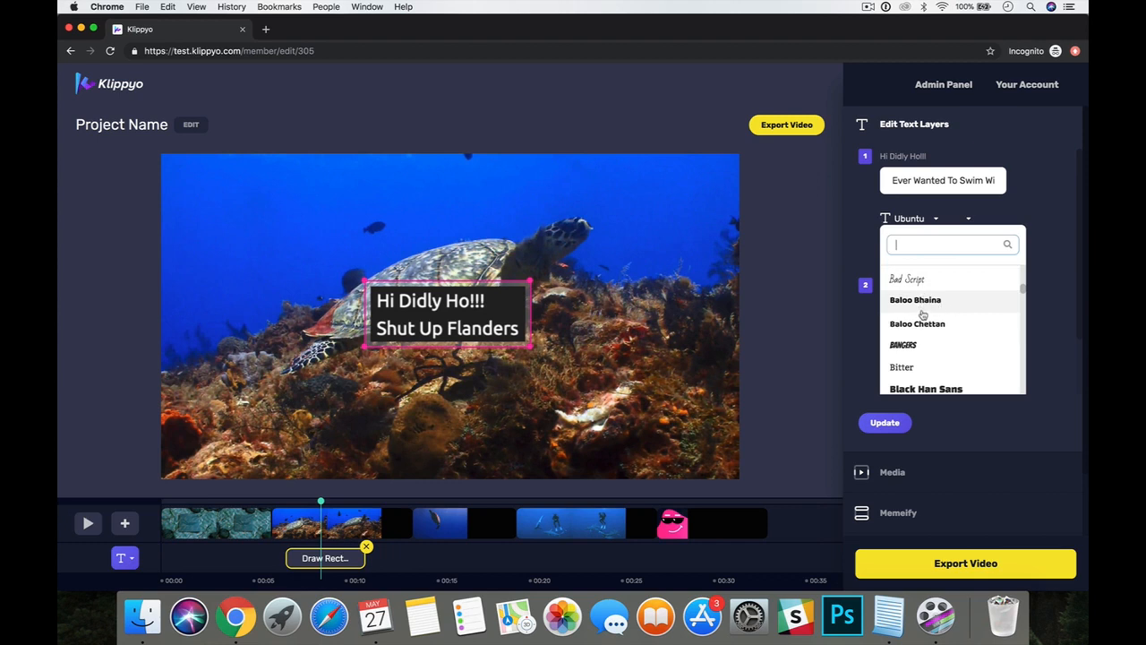
pyautogui.scroll(-1, 923, 314)
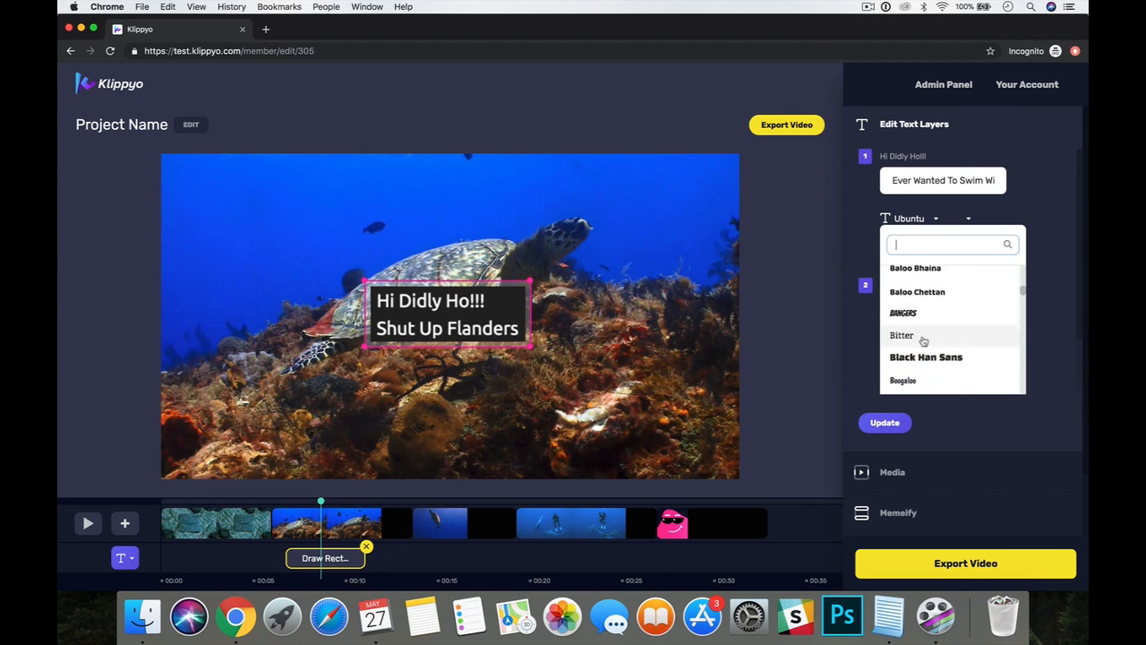
pyautogui.click(914, 314)
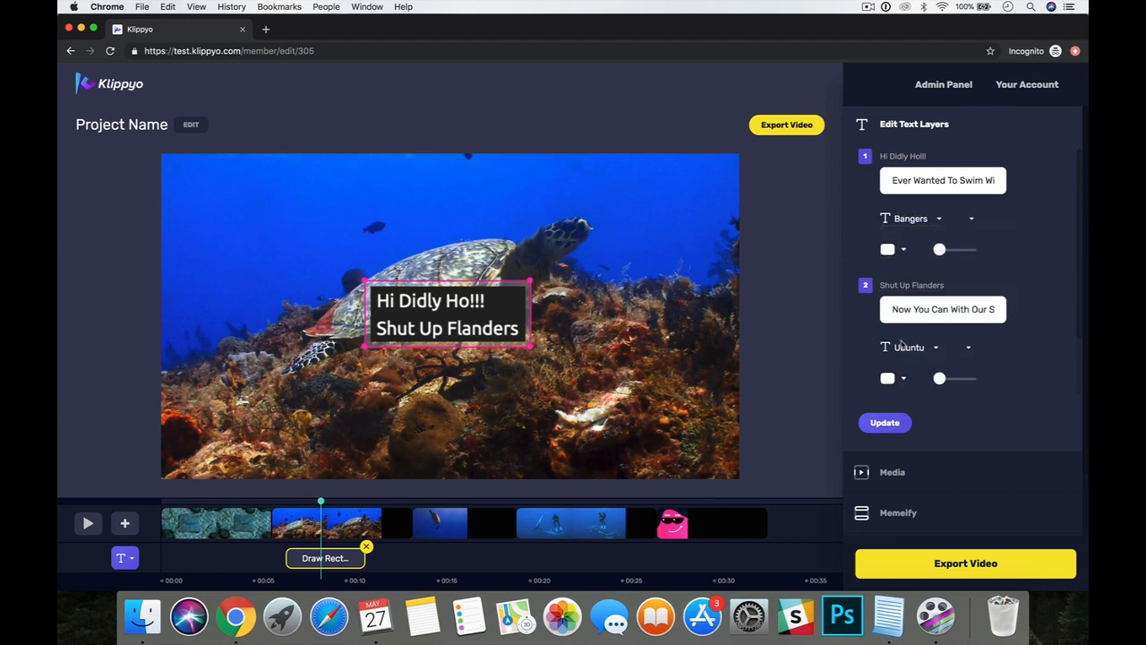
# Step: Set the font of the animation's second text line to Bangers
pyautogui.click(905, 347)
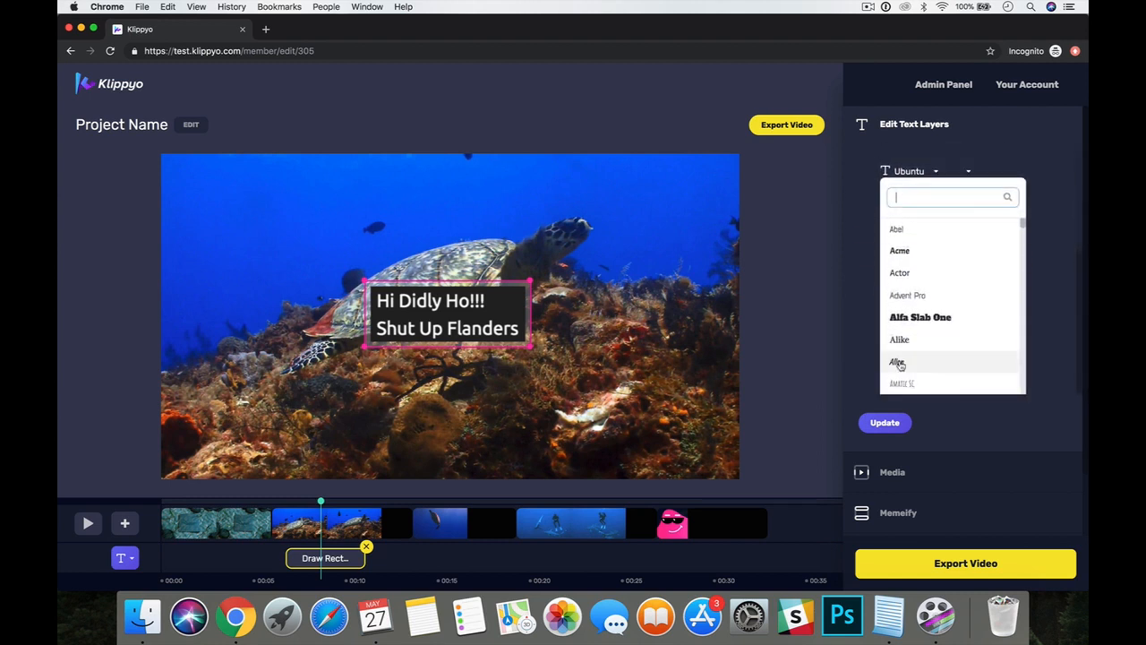
pyautogui.write('bangh')
pyautogui.press('BackSpace')
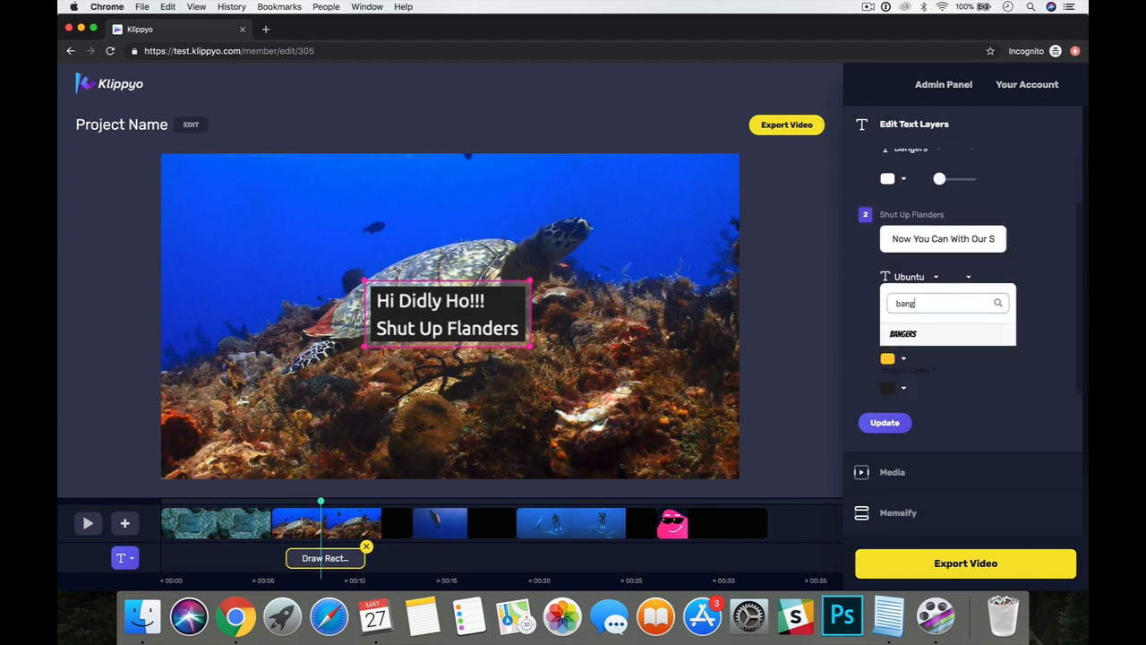
pyautogui.click(911, 333)
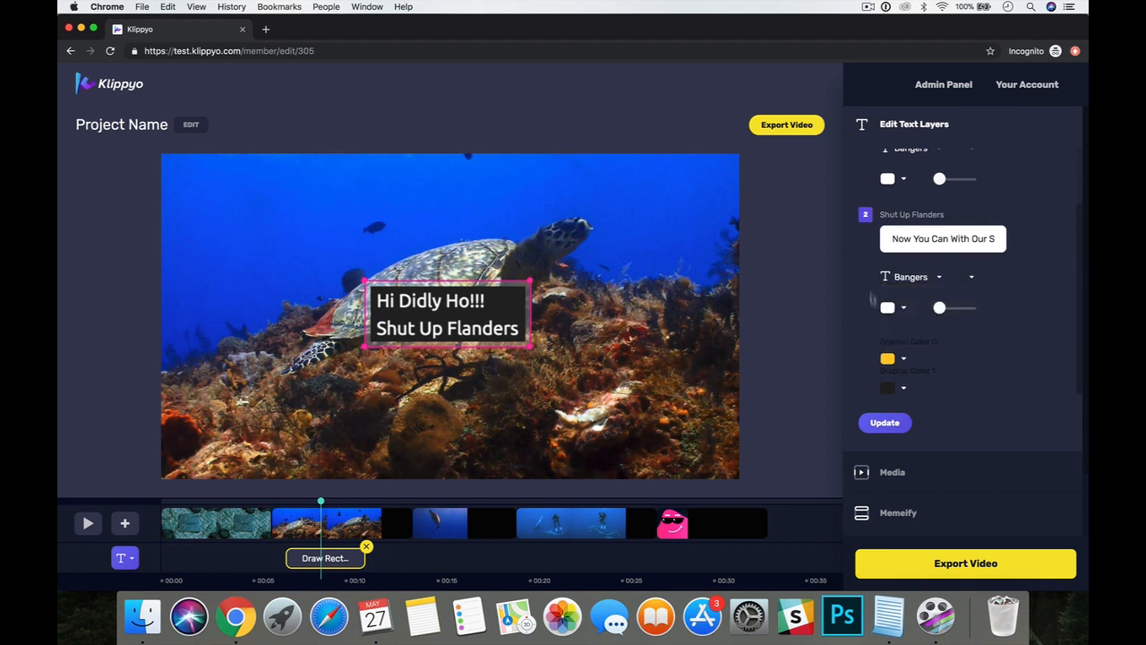
# Step: Change the animation's Graphic Color 0 to blue, apply the text edits, and preview the result over the reef turtle clip
pyautogui.scroll(-1, 914, 381)
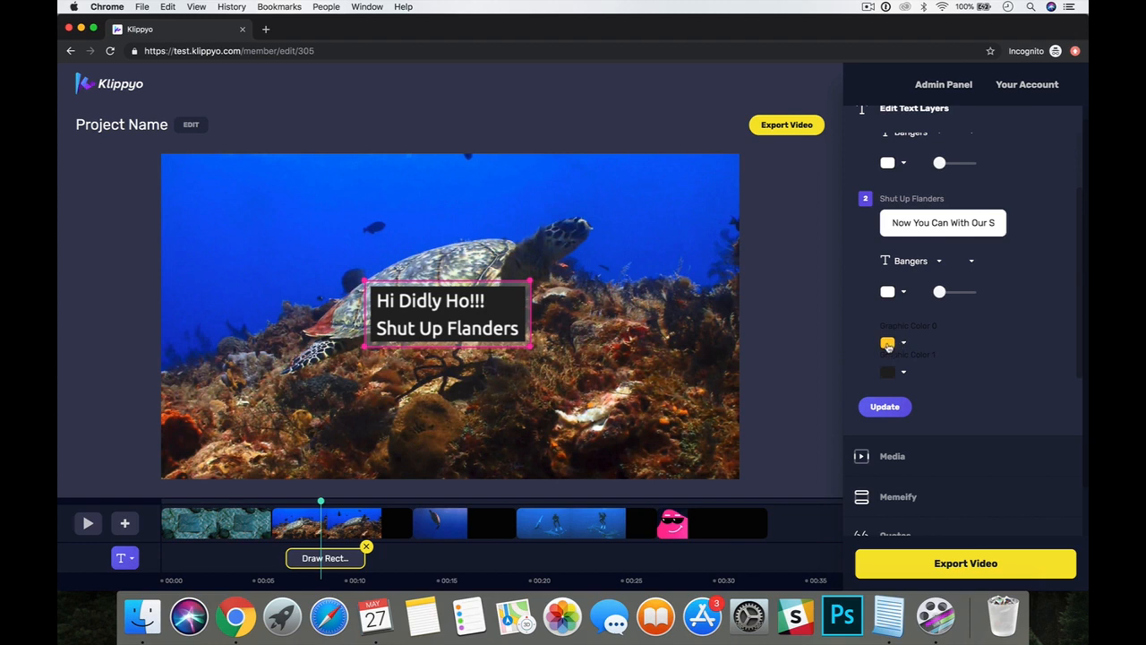
pyautogui.click(888, 343)
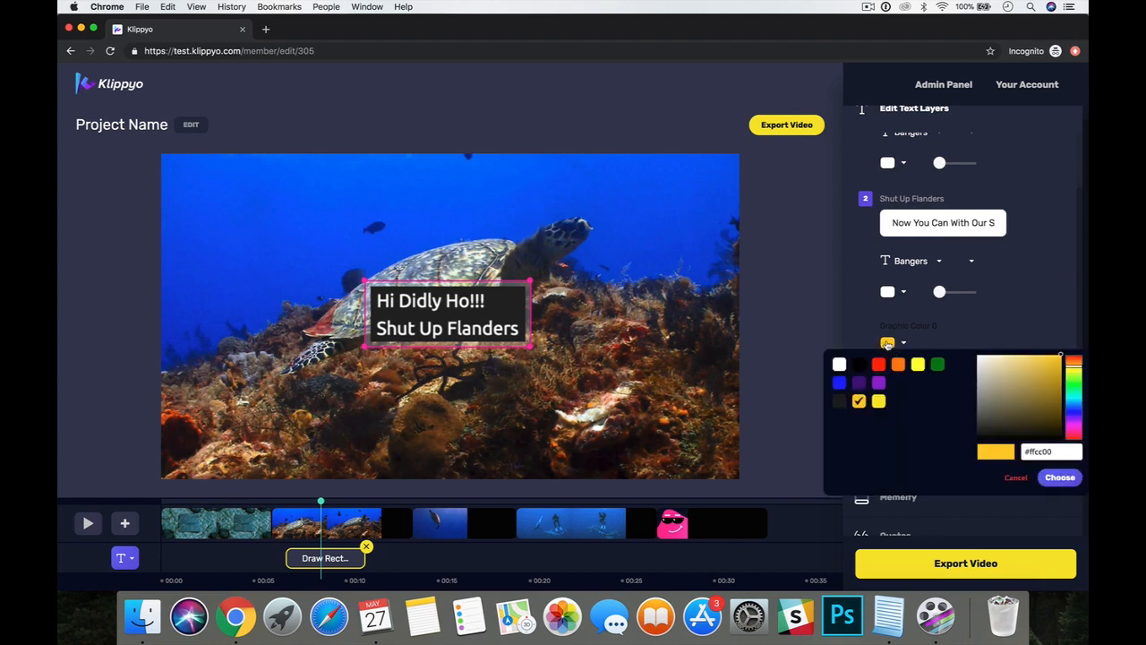
pyautogui.click(839, 383)
pyautogui.click(1061, 483)
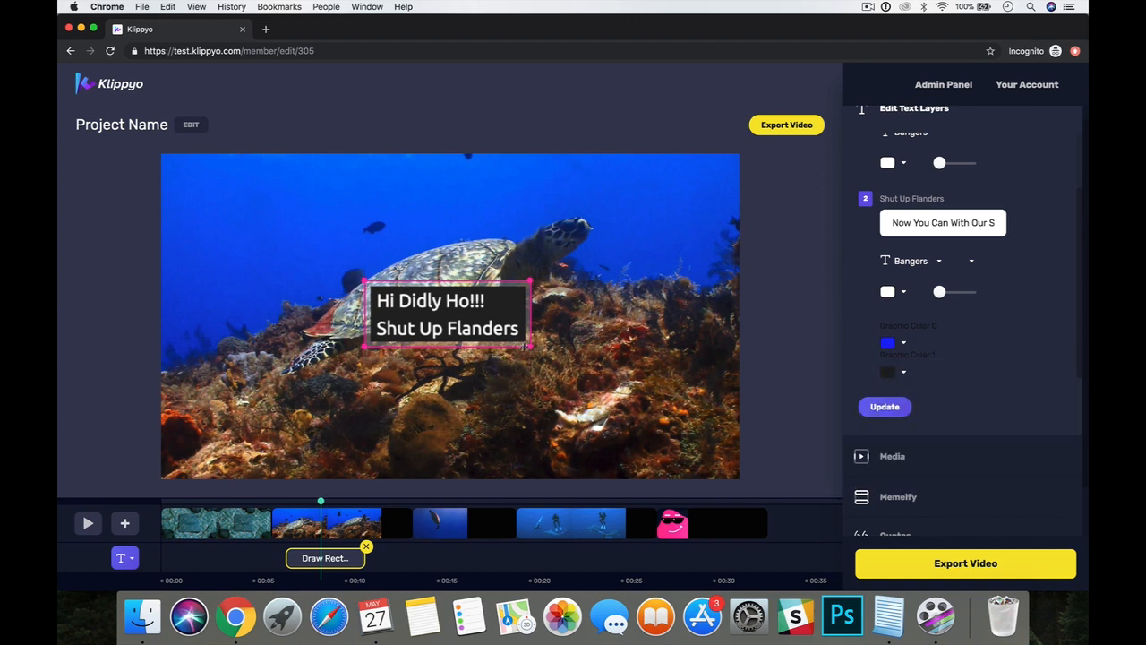
pyautogui.click(874, 407)
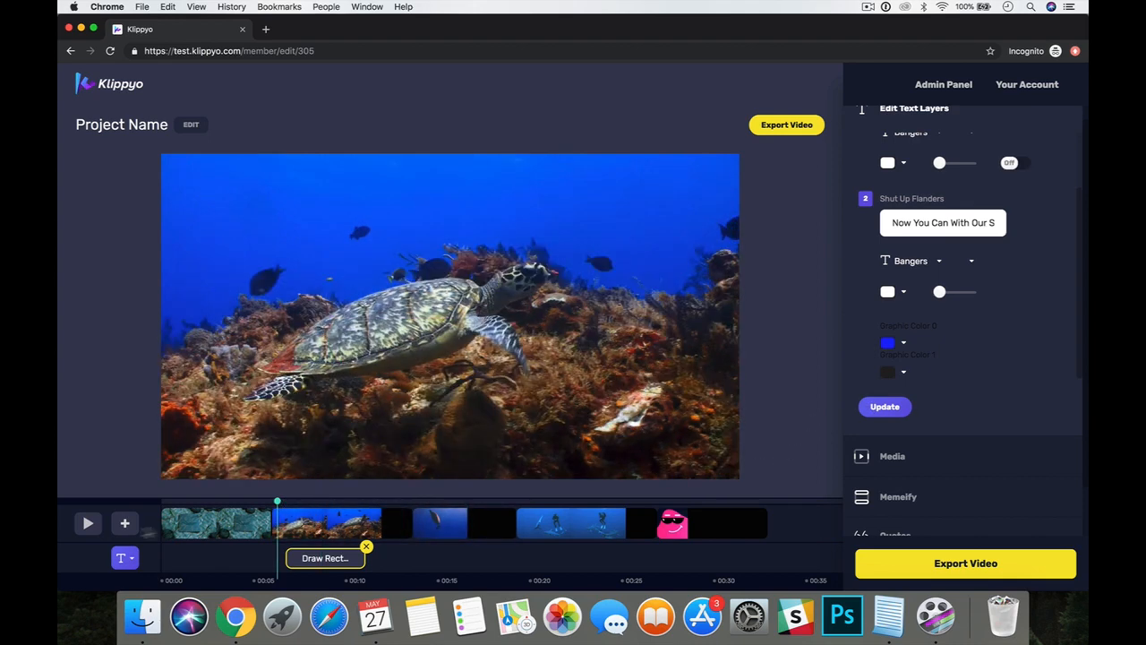
pyautogui.click(88, 524)
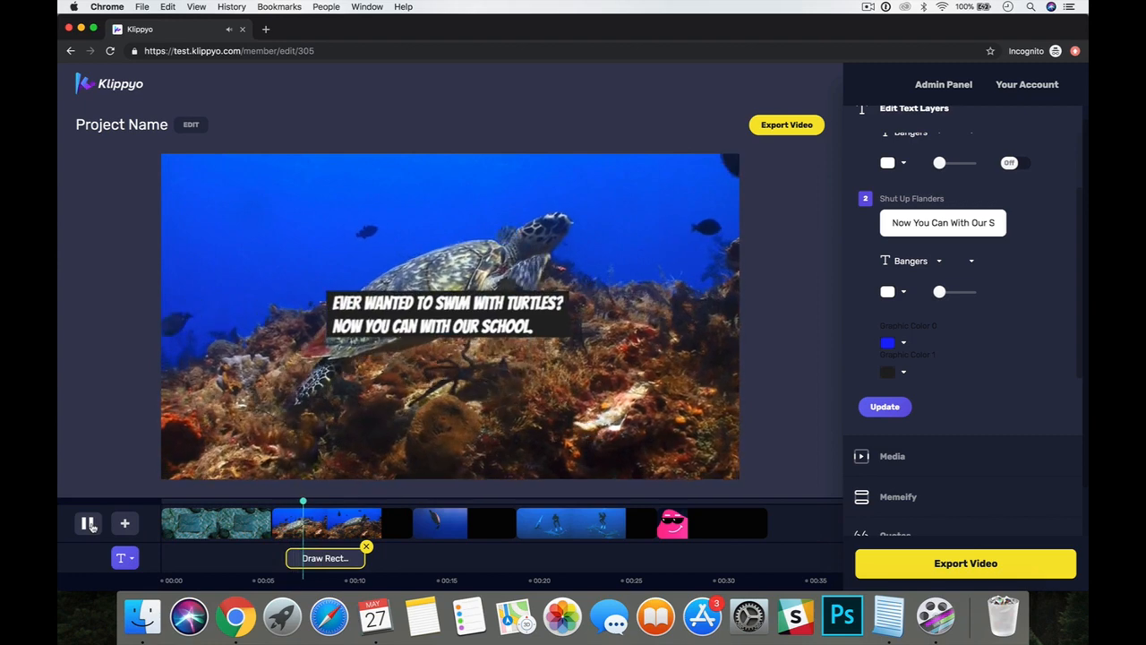
pyautogui.click(87, 524)
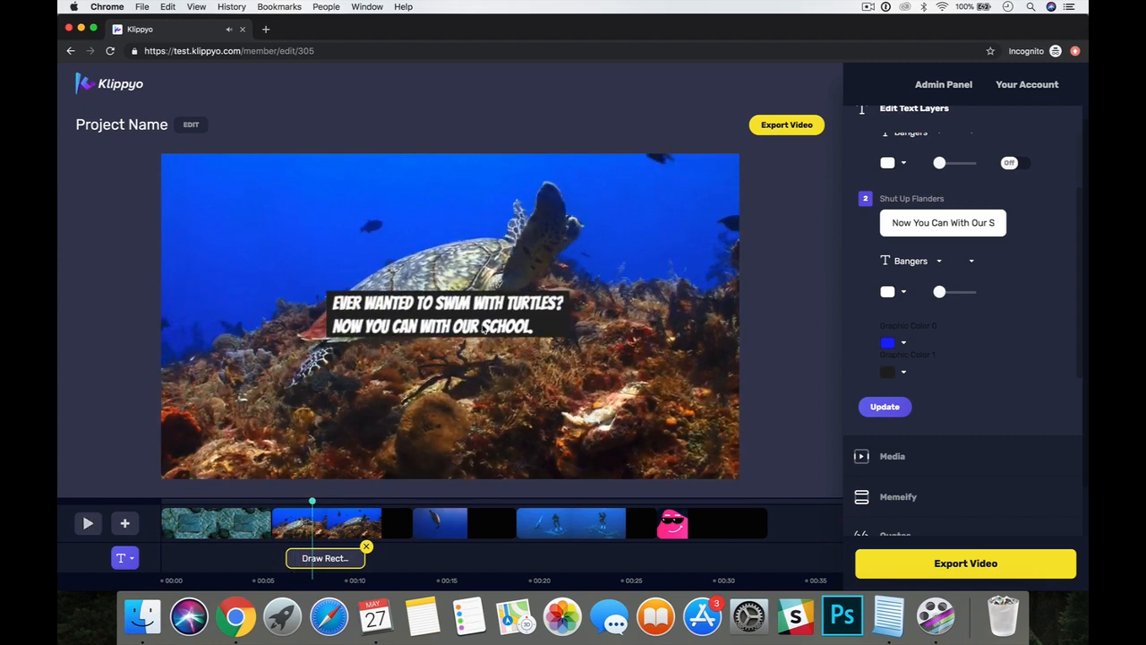
# Step: Enlarge the text animation and place it in the lower-left part of the video frame, then play the video from the reef turtle clip
pyautogui.click(566, 339)
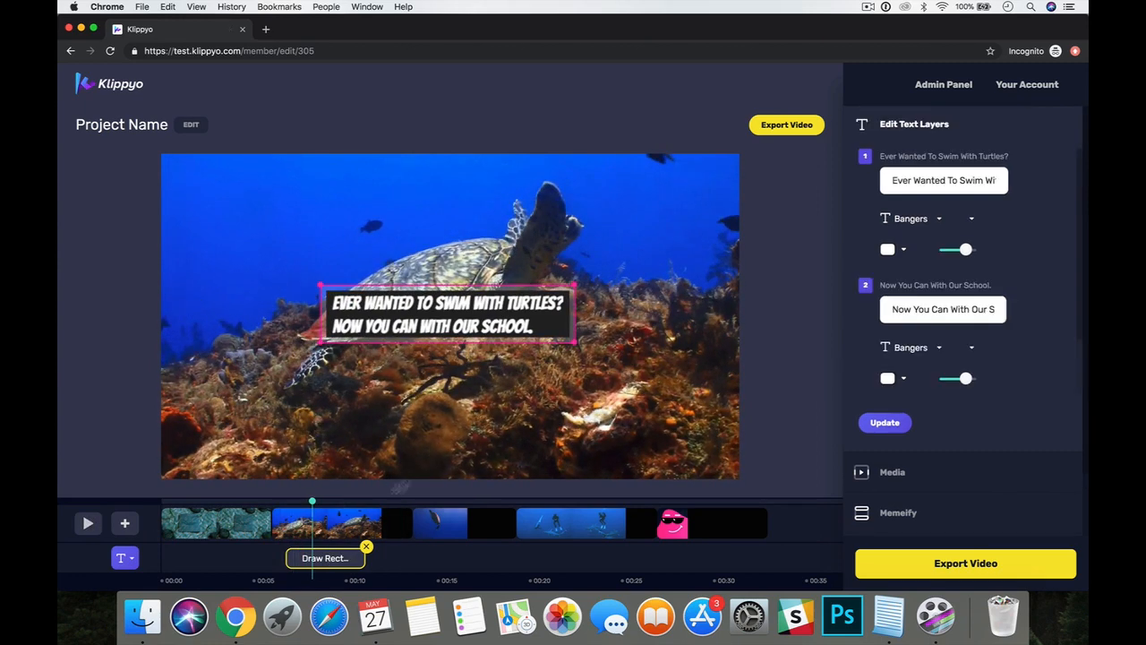
pyautogui.moveTo(573, 342); pyautogui.dragTo(539, 395)
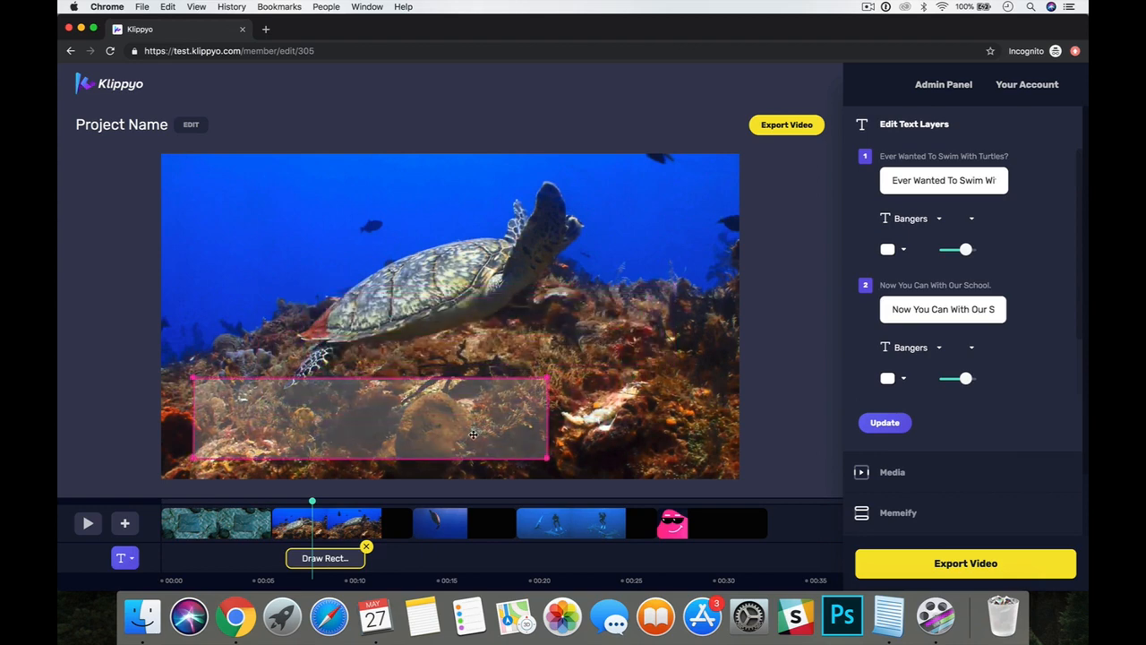
pyautogui.click(282, 501)
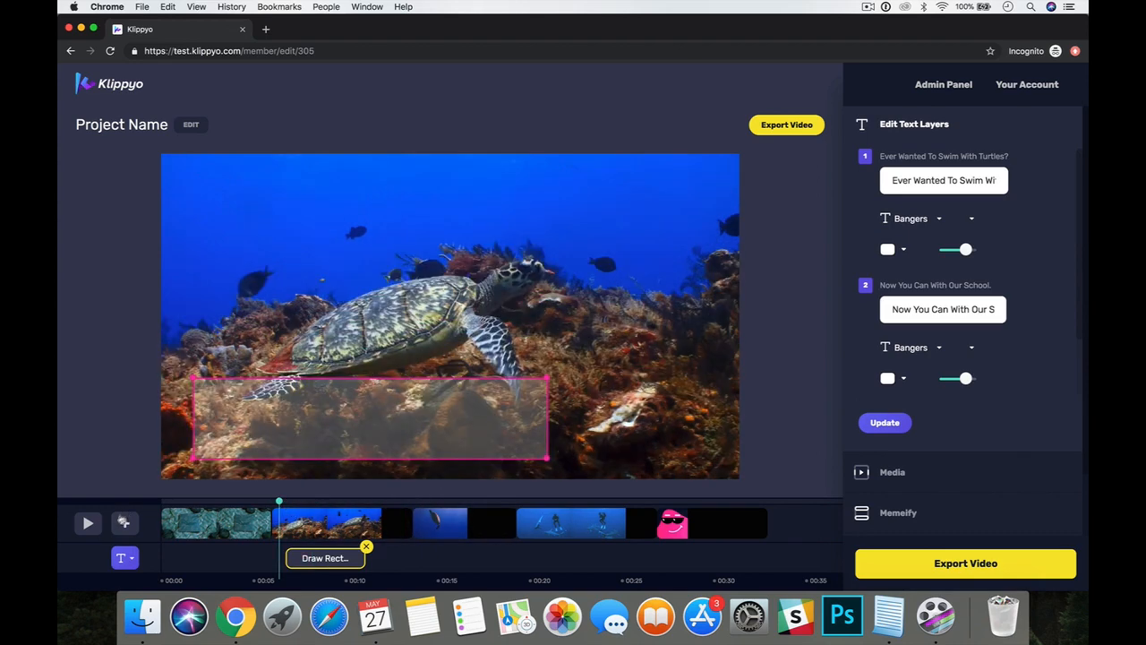
pyautogui.click(330, 558)
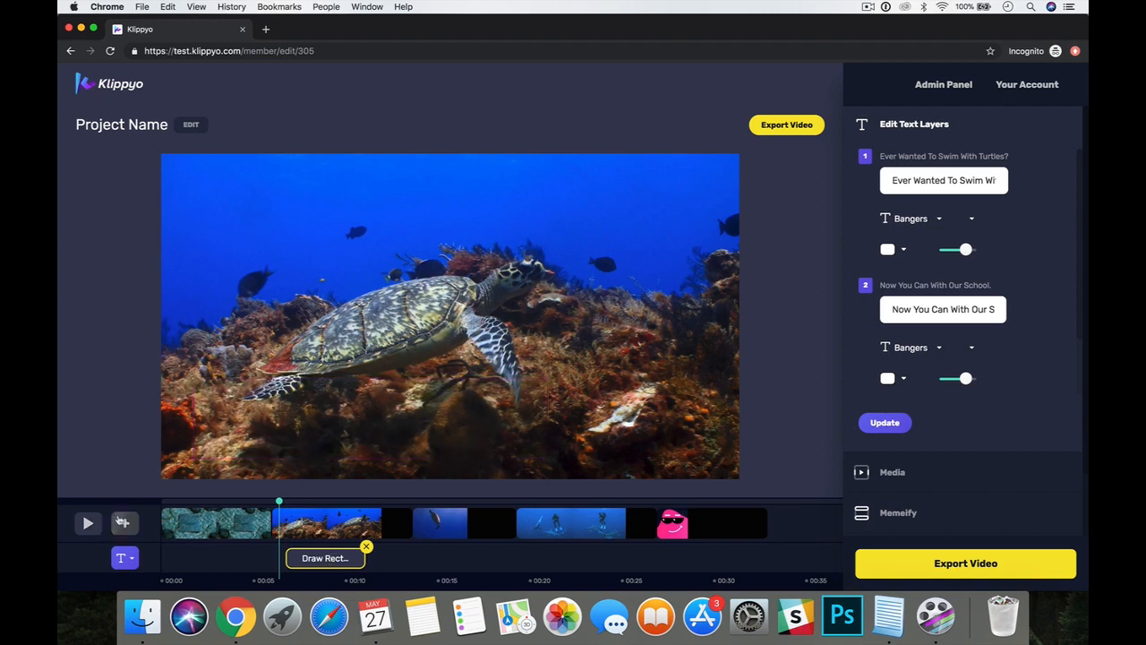
pyautogui.click(88, 523)
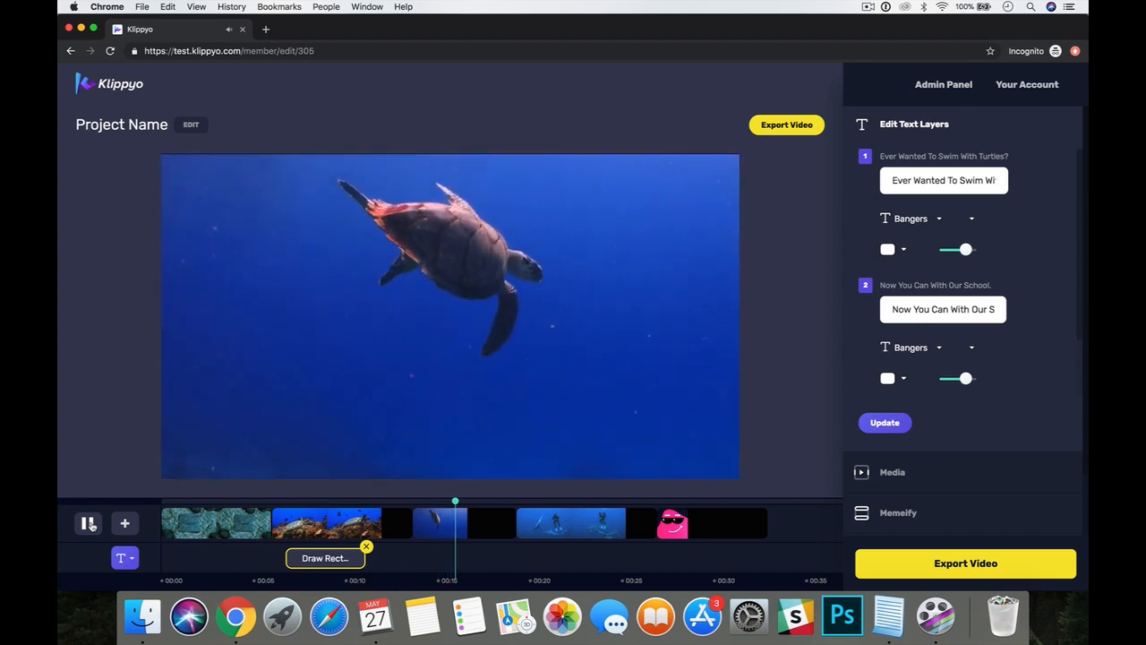
pyautogui.click(89, 523)
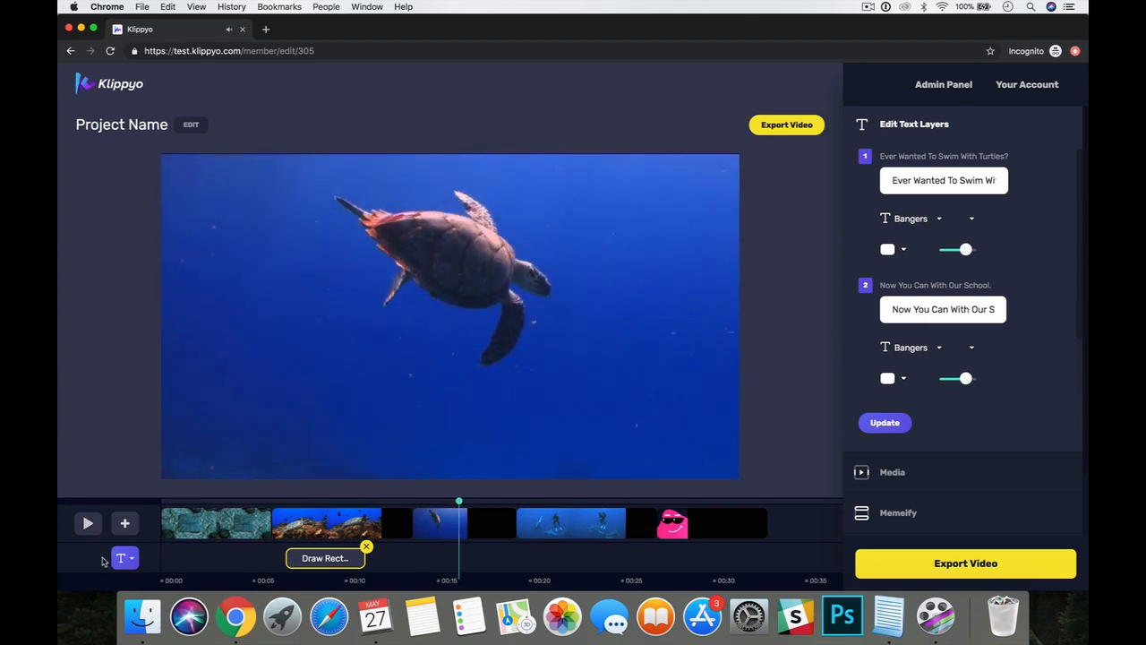
# Step: Add a second Draw Rect Fade text animation and position it beneath the open-water turtle clip on the timeline
pyautogui.click(124, 523)
pyautogui.click(150, 565)
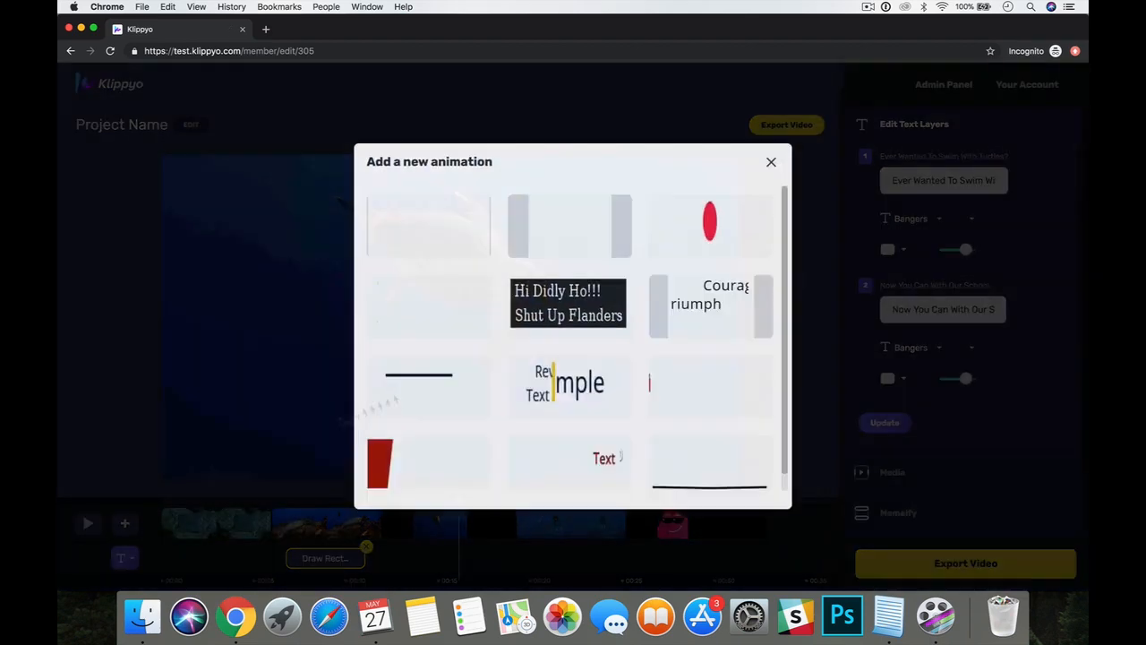
pyautogui.click(571, 316)
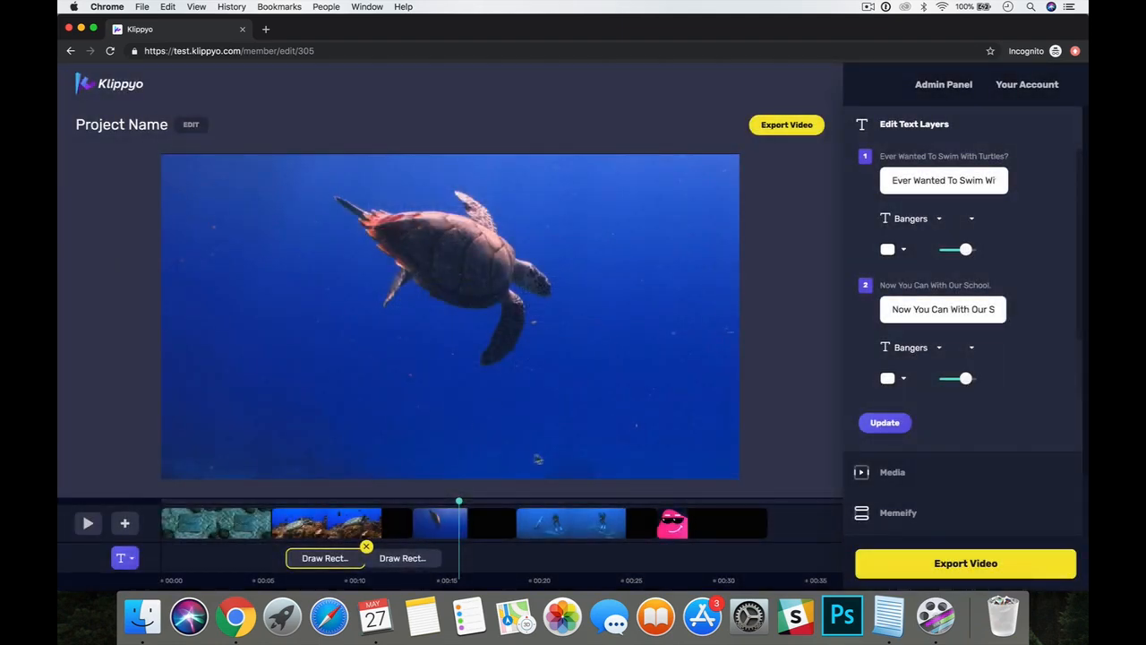
pyautogui.moveTo(401, 558); pyautogui.dragTo(457, 558)
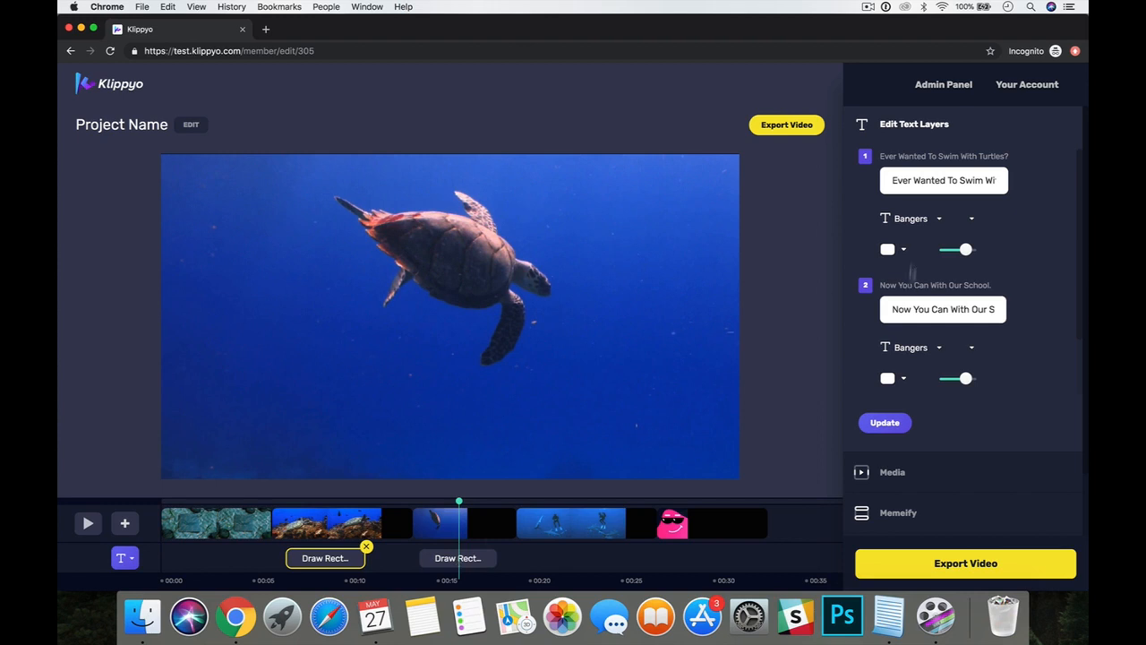
# Step: Replace the wording of the first text line with "Beginners To Advanced Welcome"
pyautogui.tripleClick(939, 180)
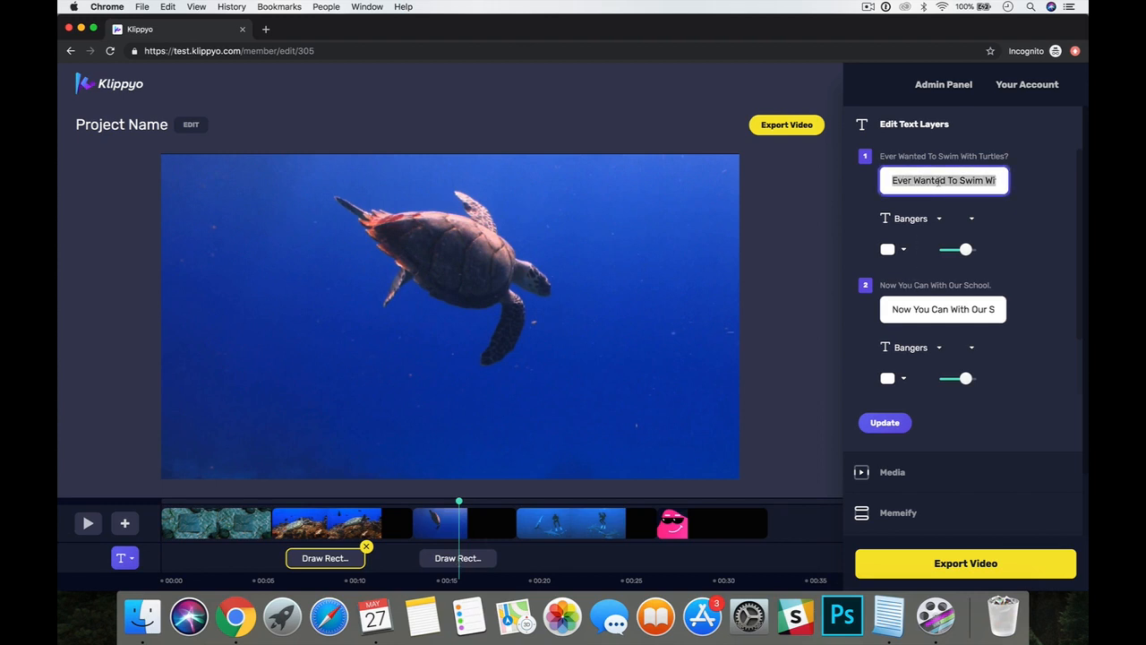
pyautogui.write('BEgi')
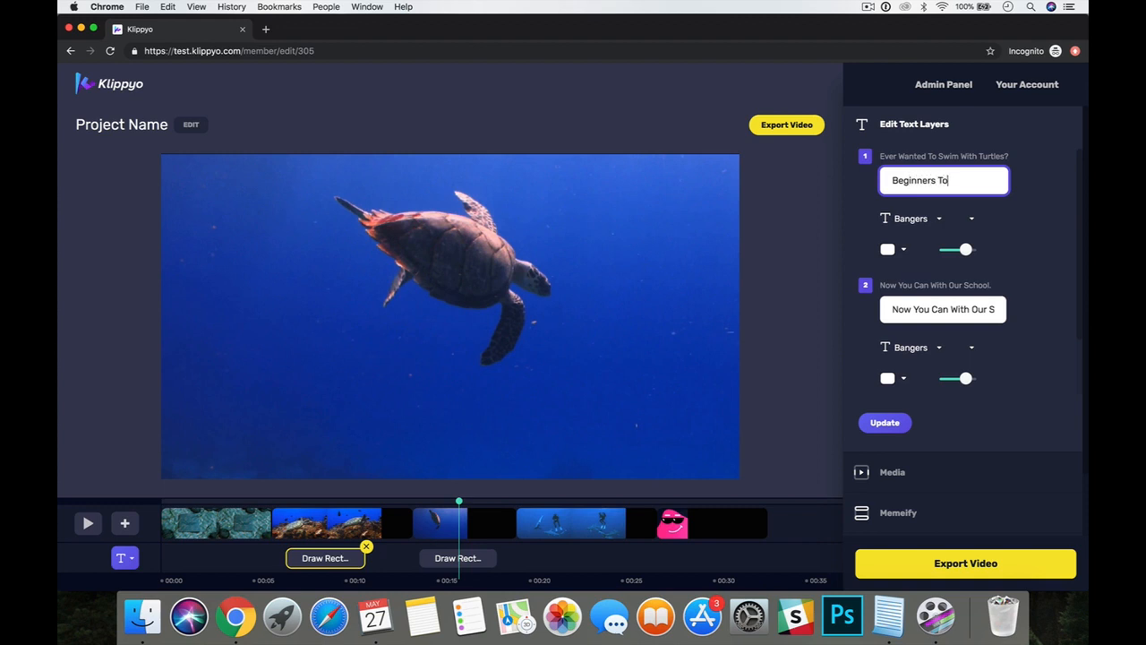
pyautogui.write('nners To Advanced W')
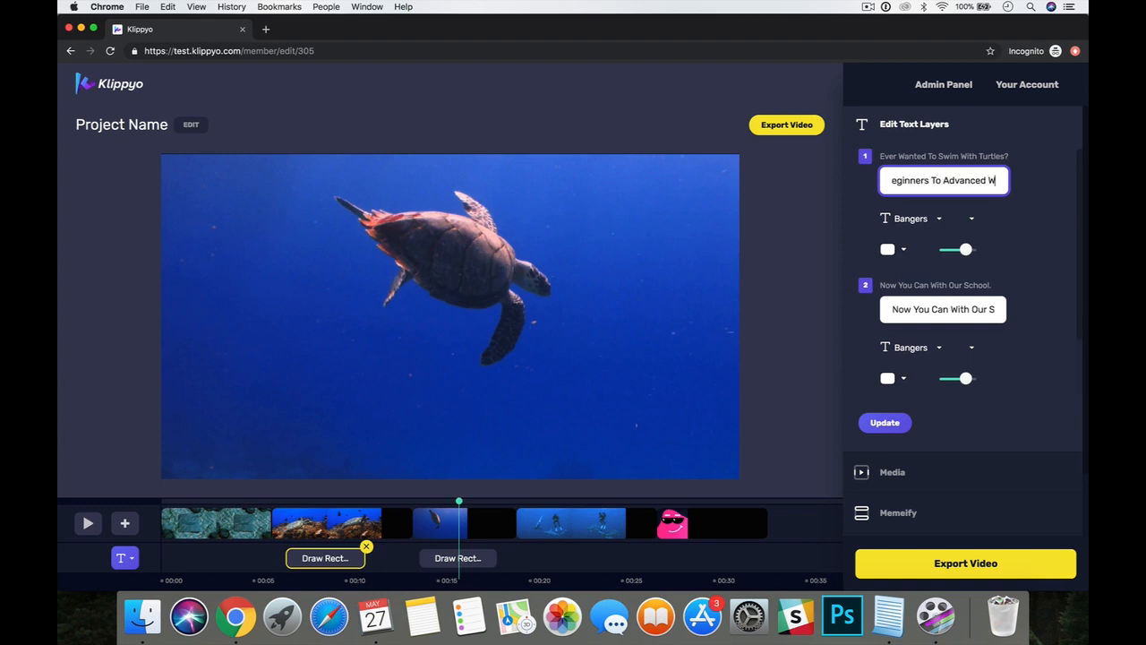
pyautogui.write('ellcome')
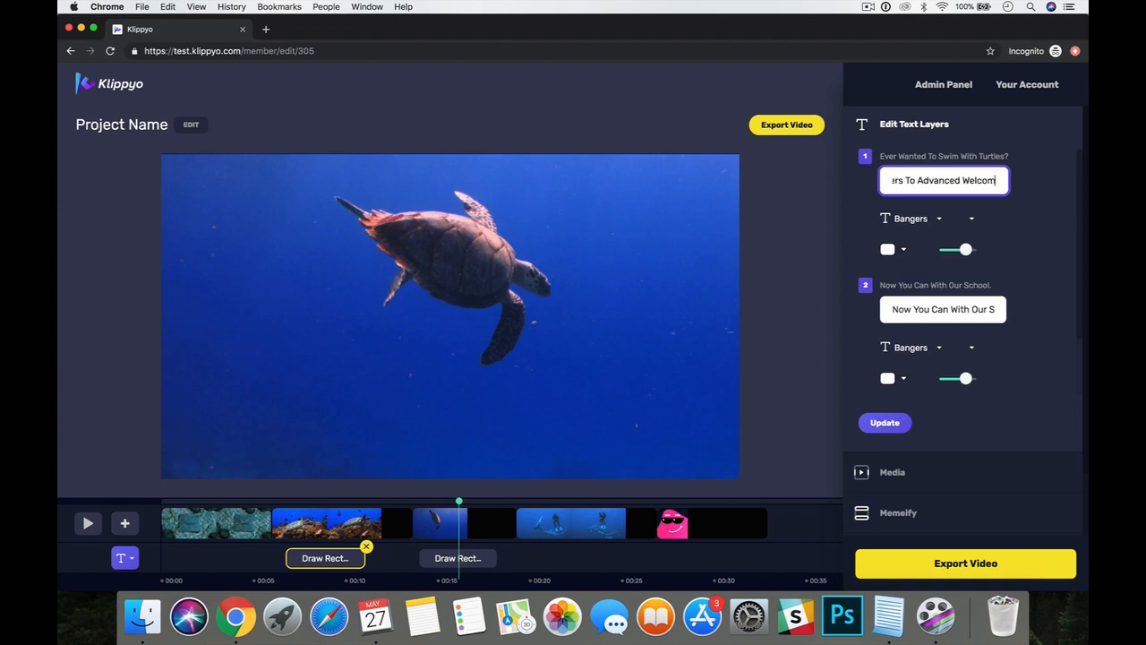
# Step: Replace the second text line with "All Scuba Diving Equipment Included." and check the frame at the second Draw Rect Fade animation
pyautogui.tripleClick(937, 309)
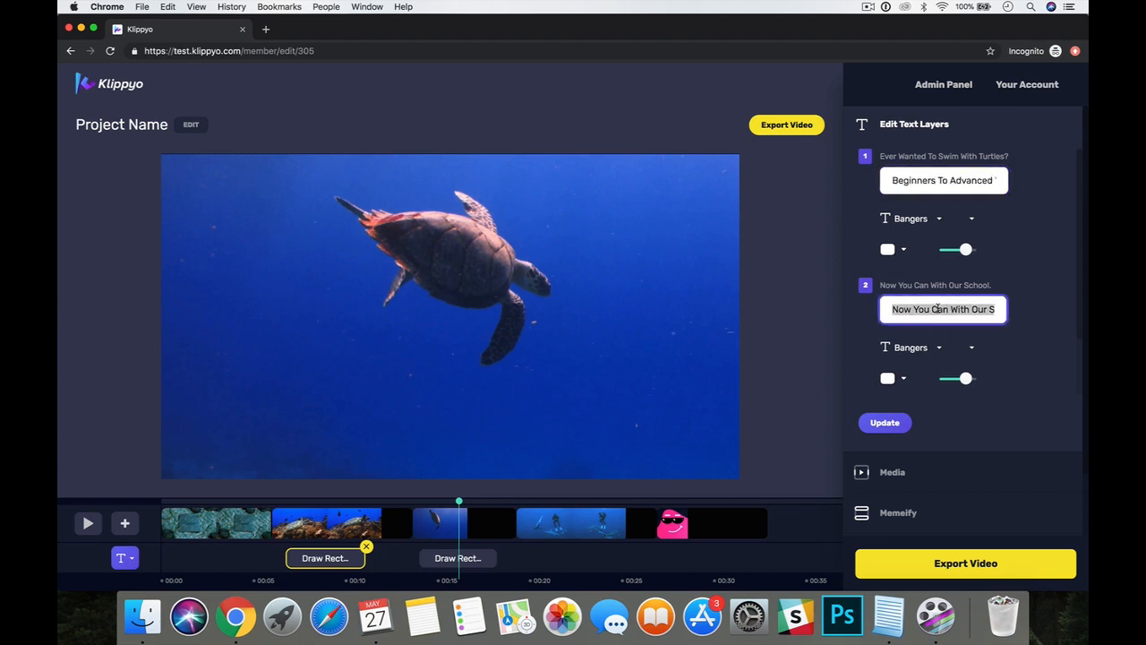
pyautogui.write('All ')
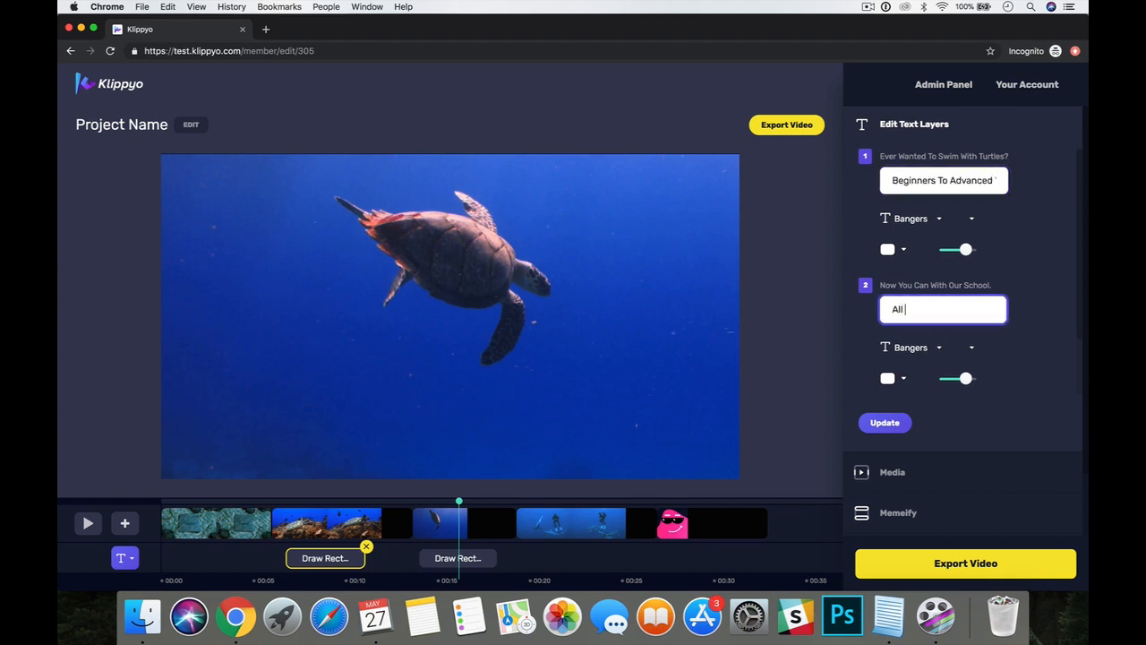
pyautogui.write('Scuab Diving')
pyautogui.write('ng ')
pyautogui.write('Equipment Included')
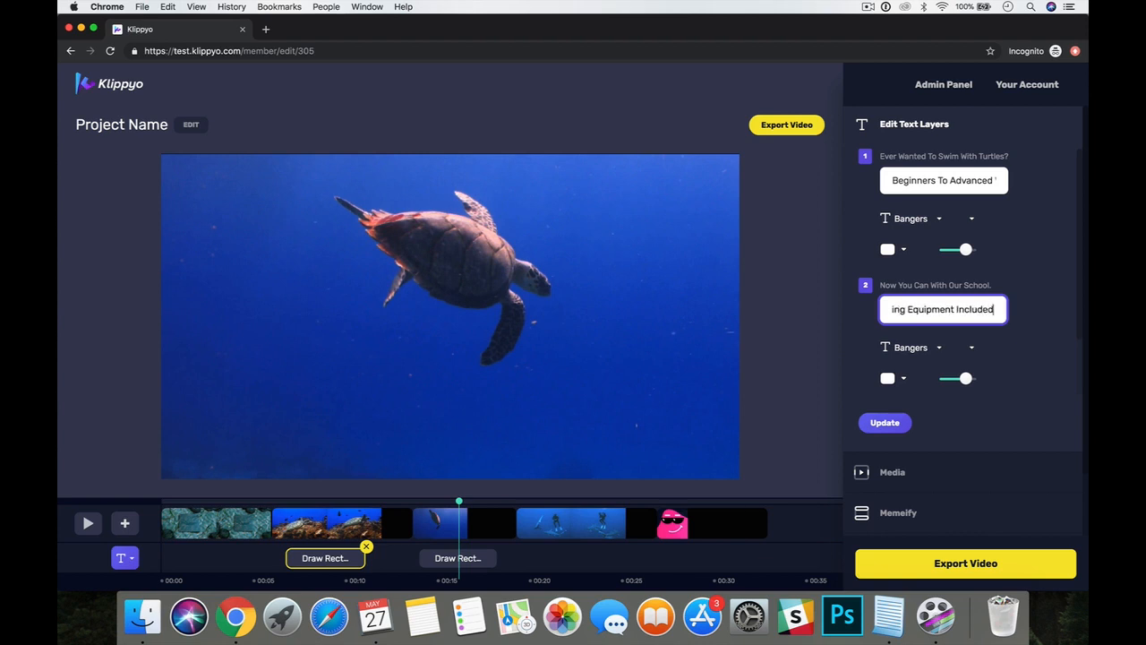
pyautogui.write('.')
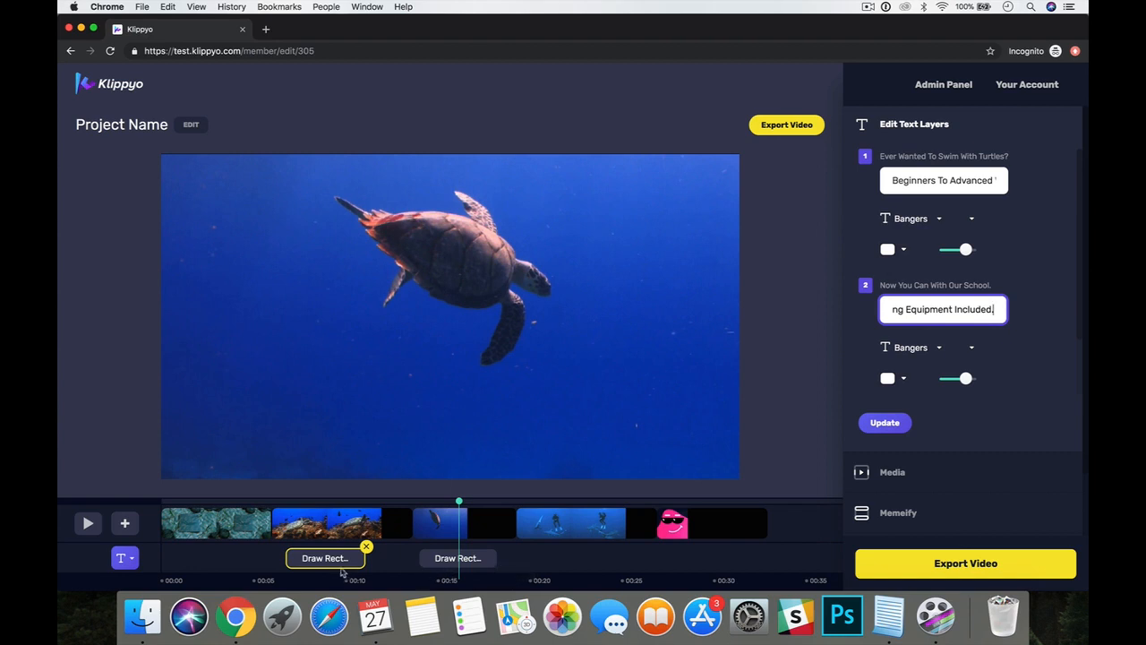
pyautogui.click(458, 561)
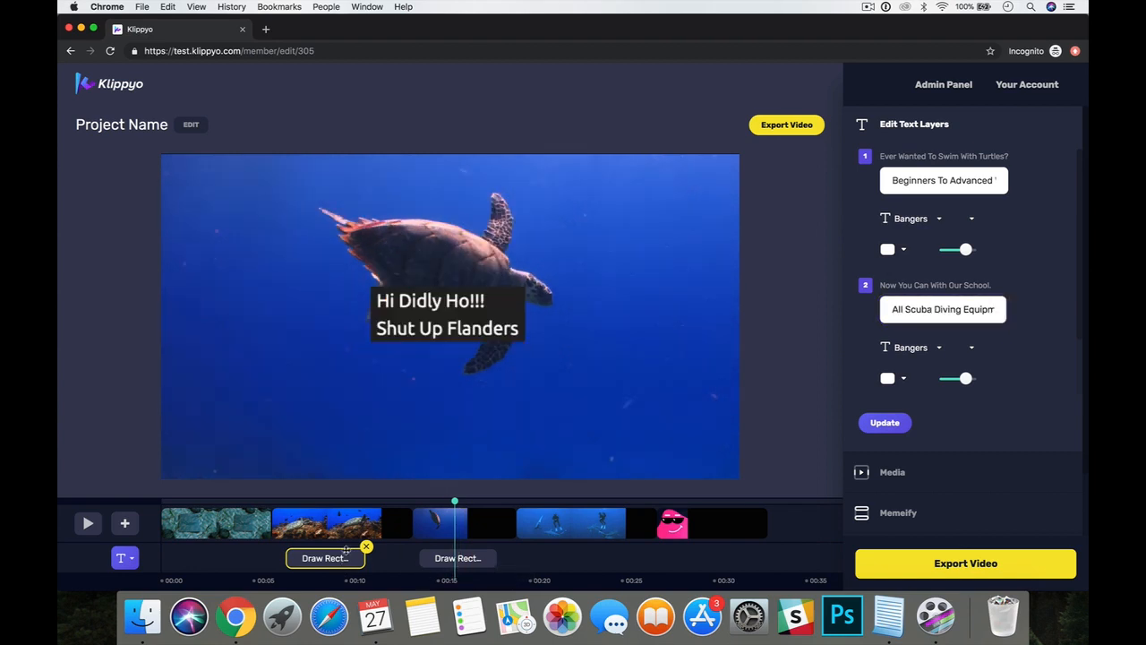
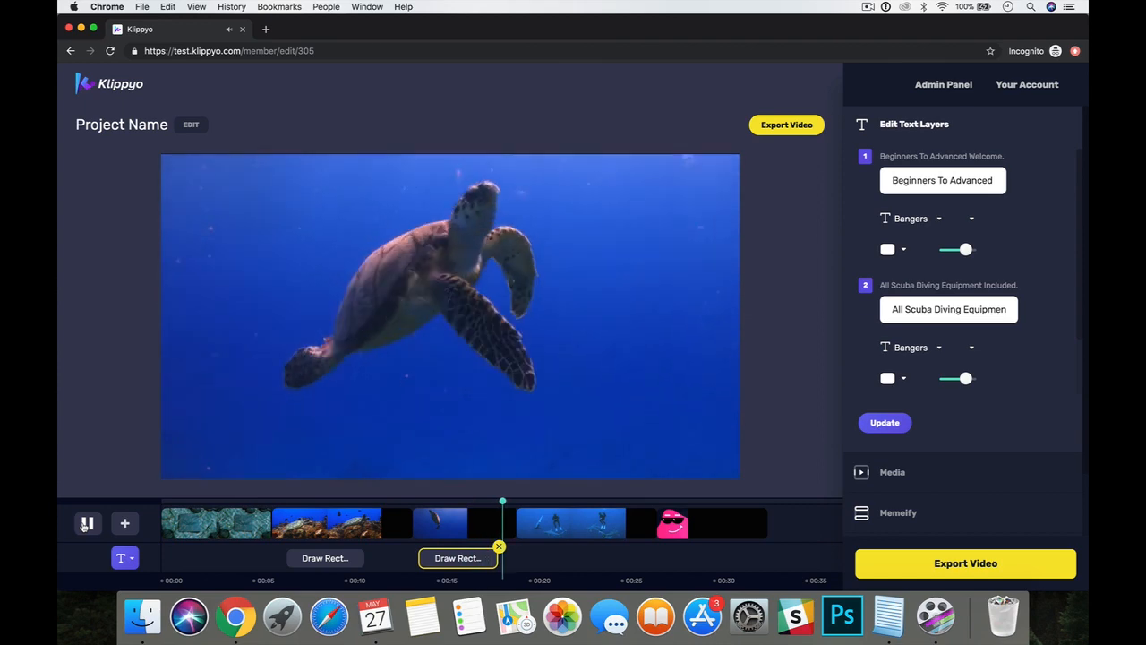
# Step: Stop playback at the shark clip, add the Fall & Reveal text animation, and position it beneath that clip
pyautogui.click(87, 523)
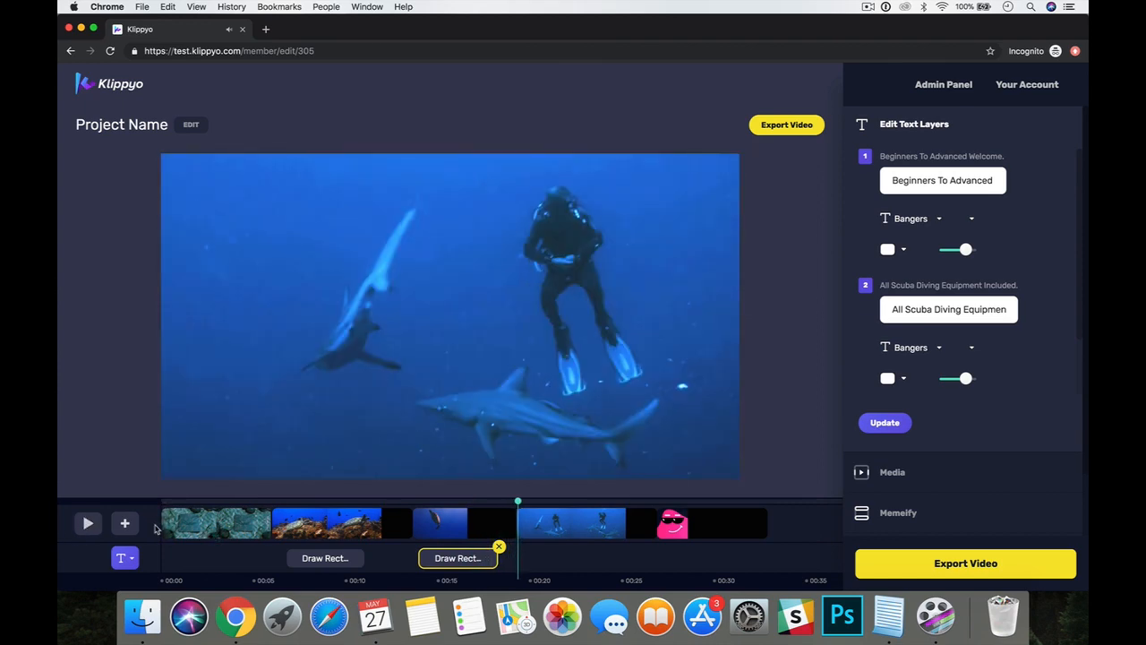
pyautogui.click(125, 523)
pyautogui.click(154, 565)
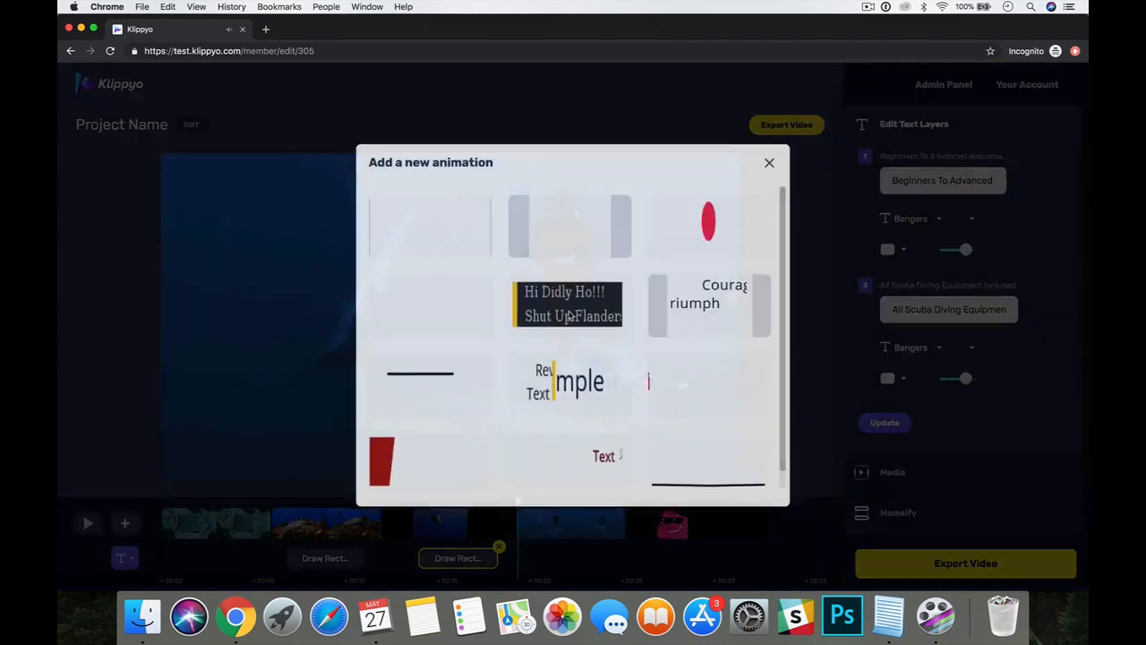
pyautogui.click(712, 317)
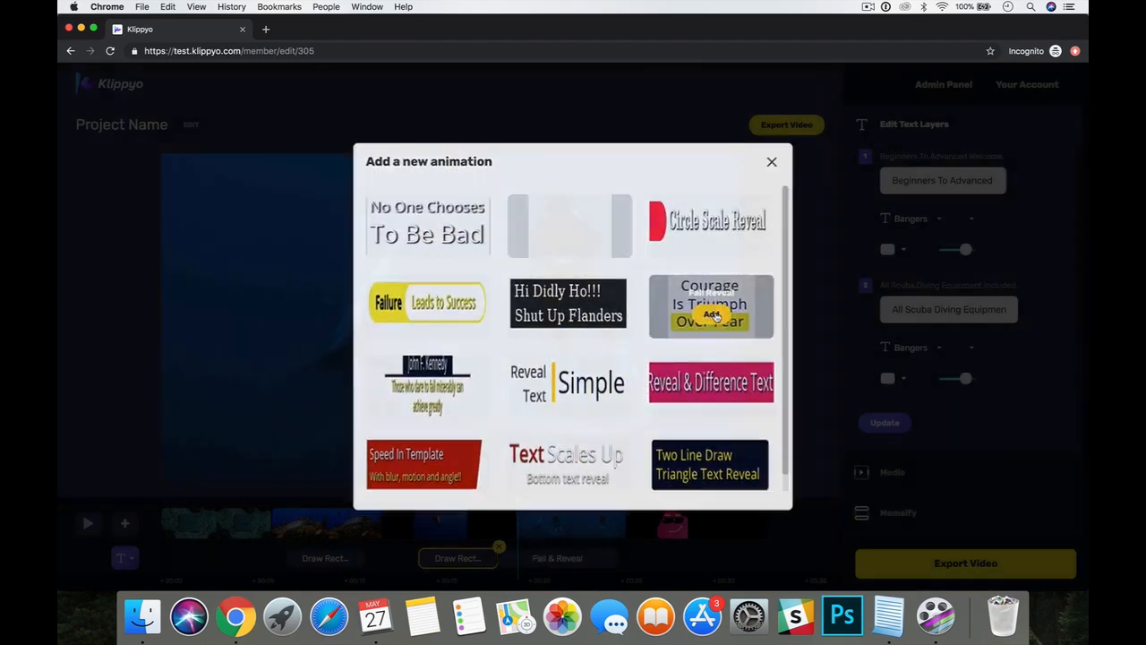
pyautogui.moveTo(583, 553); pyautogui.dragTo(609, 561)
pyautogui.click(479, 552)
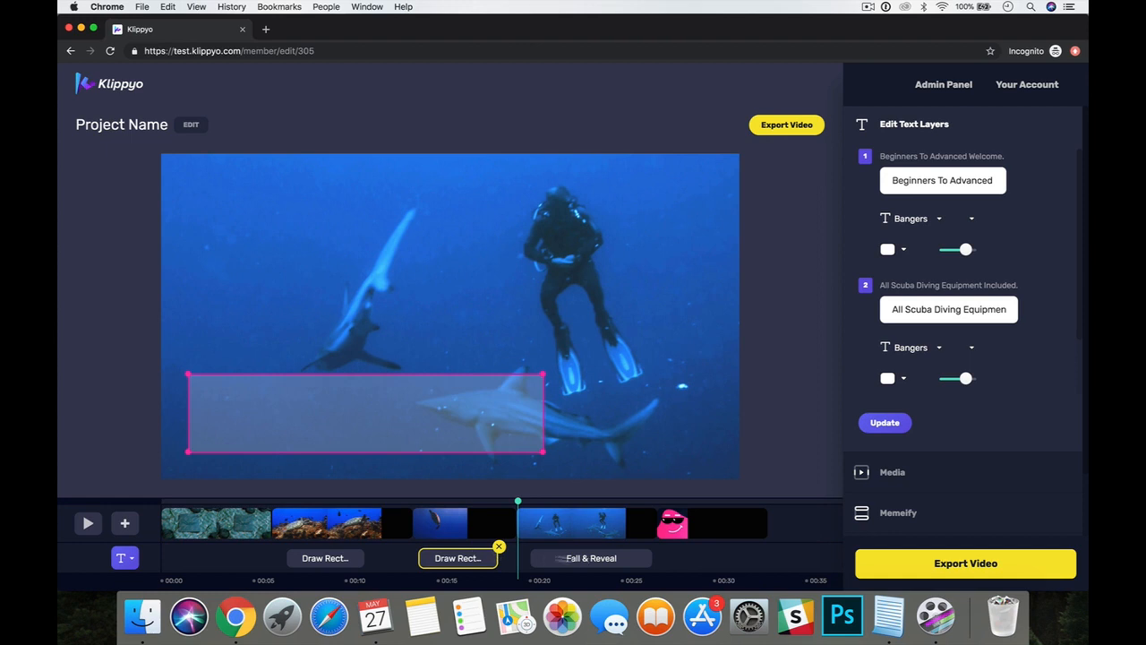
# Step: Replace the first text line of the Fall & Reveal animation with "Multiple Times Per Week"
pyautogui.click(574, 564)
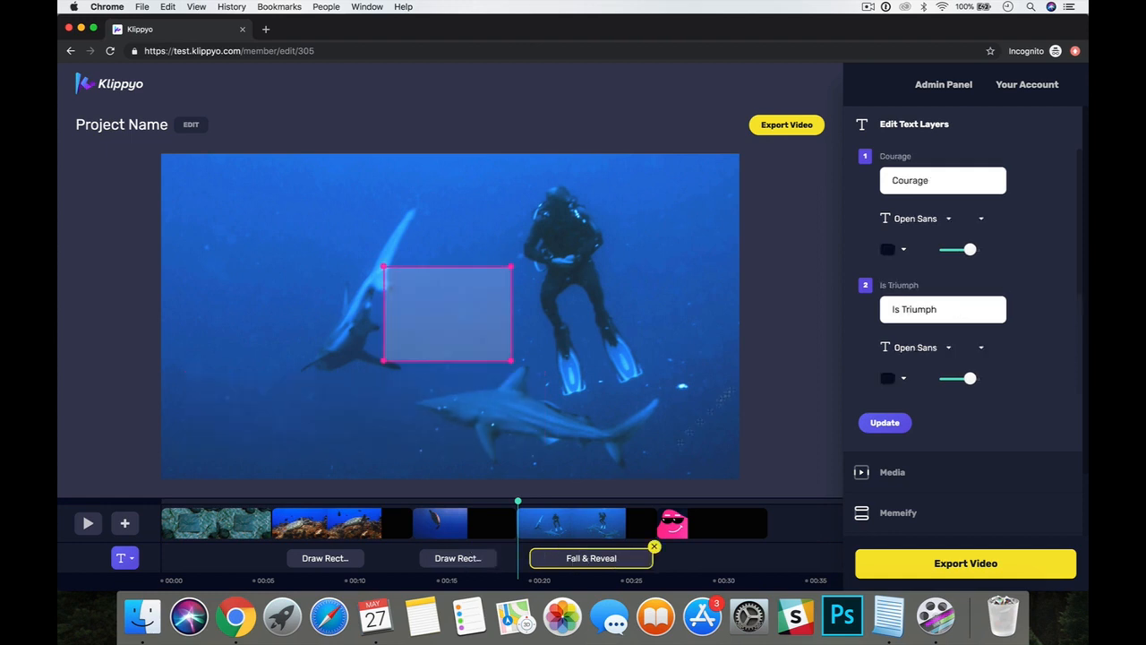
pyautogui.doubleClick(936, 179)
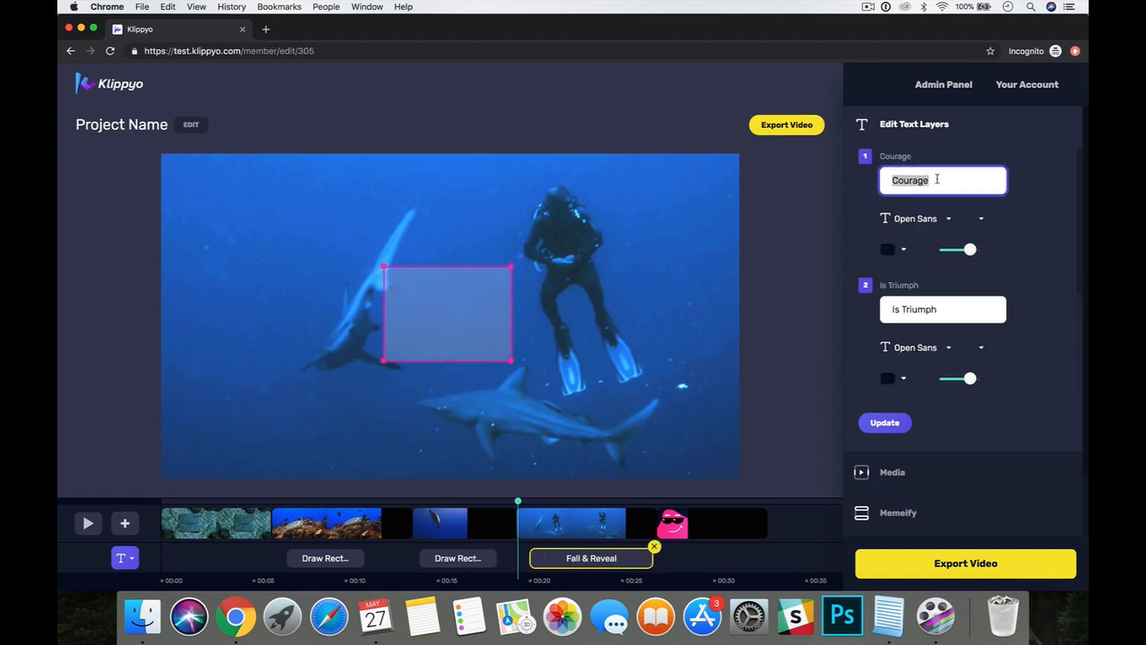
pyautogui.write('Boo')
pyautogui.press('BackSpace')
pyautogui.press('BackSpace')
pyautogui.press('BackSpace')
pyautogui.write('Multiup')
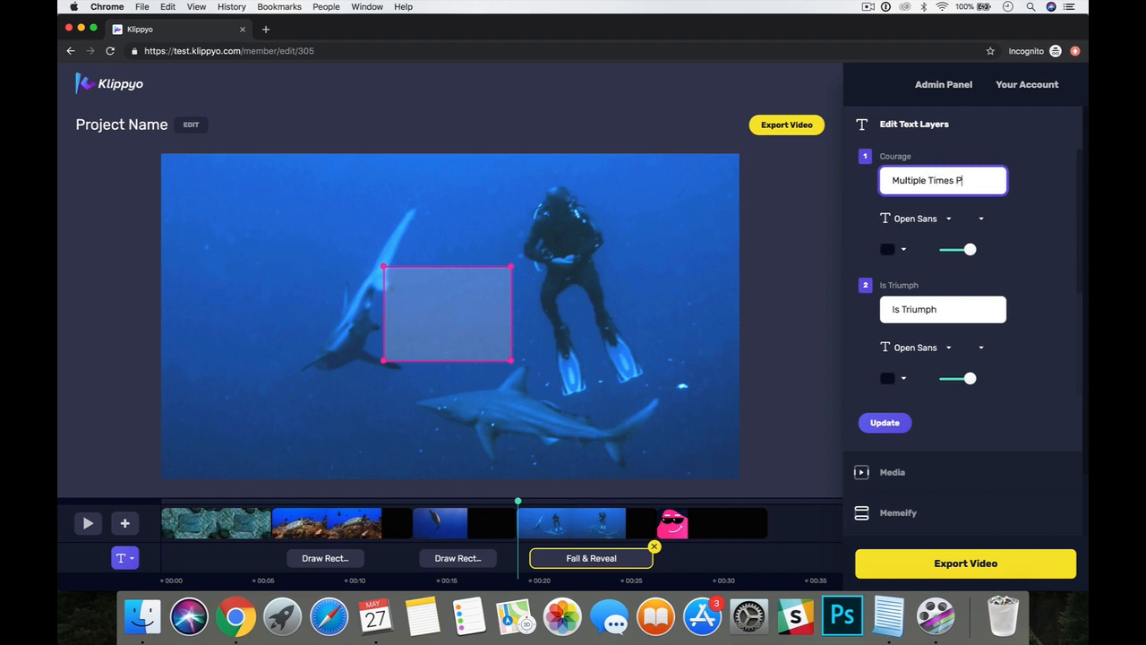
pyautogui.write('ek')
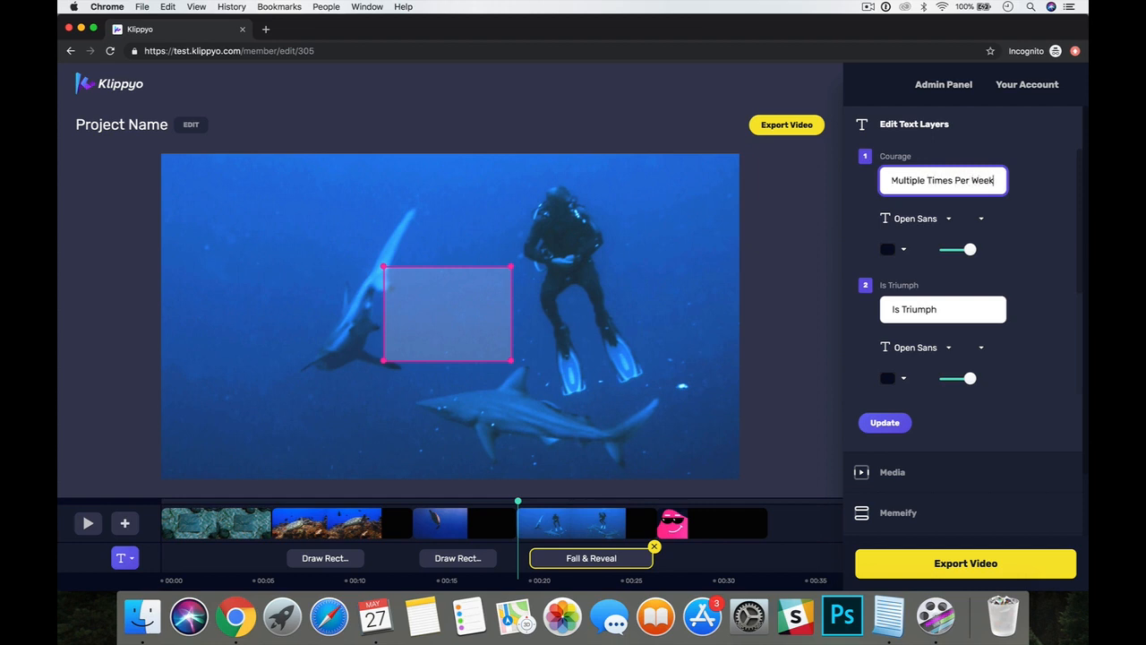
# Step: Set the second text line to "Please Call Today To Book" and enter the contact phone number as the third line
pyautogui.doubleClick(931, 310)
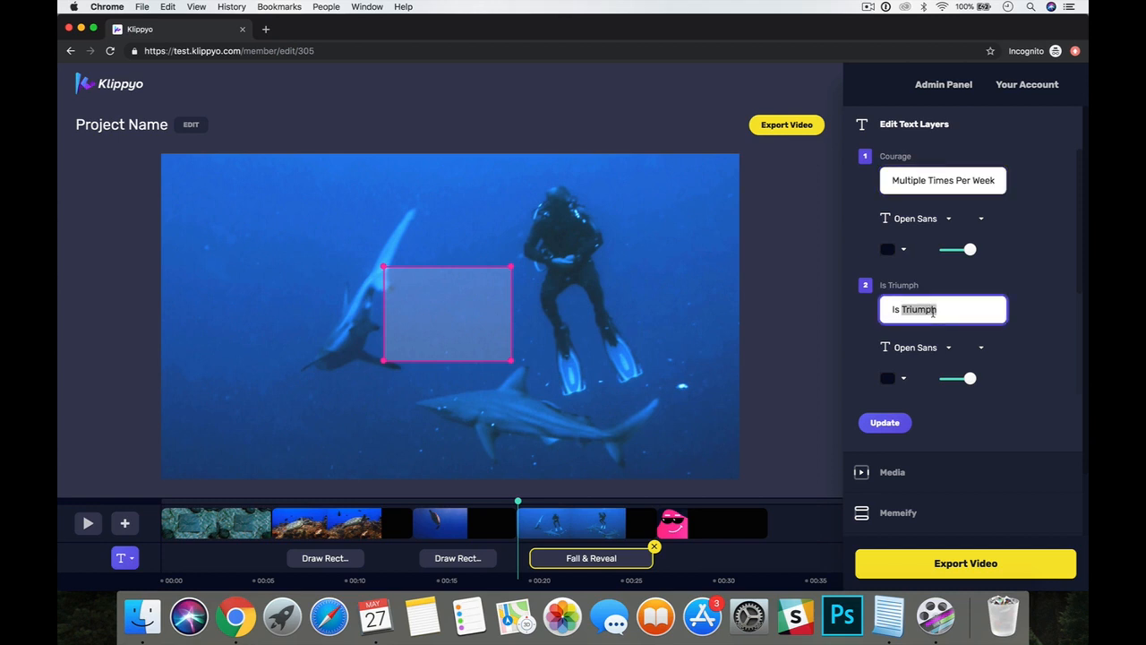
pyautogui.tripleClick(933, 310)
pyautogui.write('Please Call Today To')
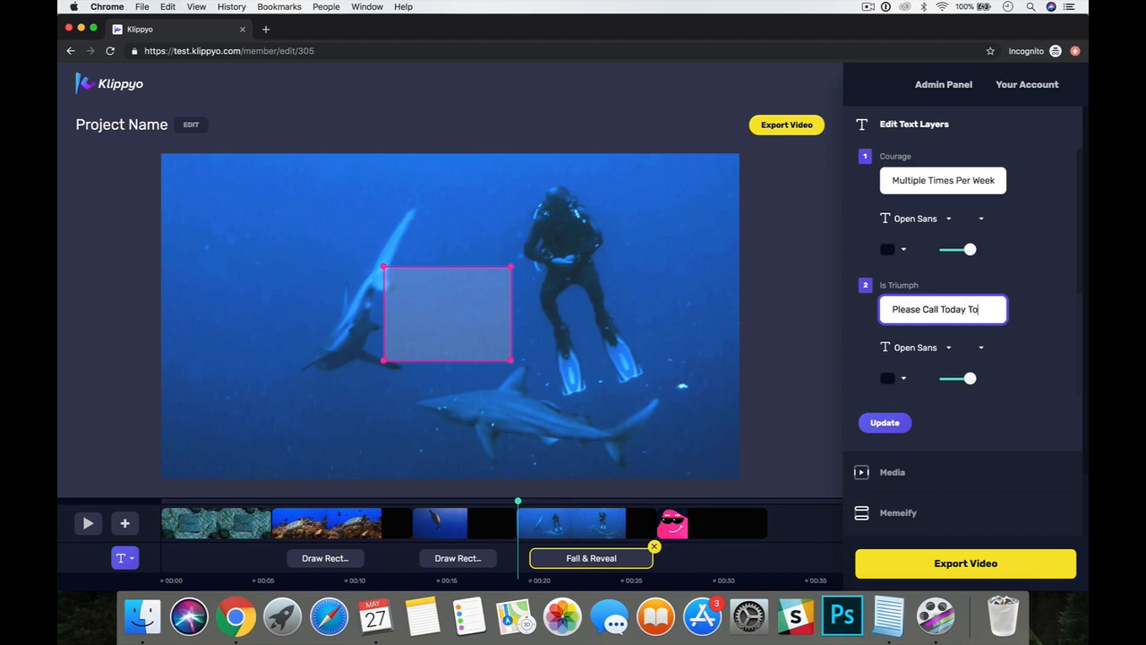
pyautogui.write(' Book')
pyautogui.scroll(-1, 910, 385)
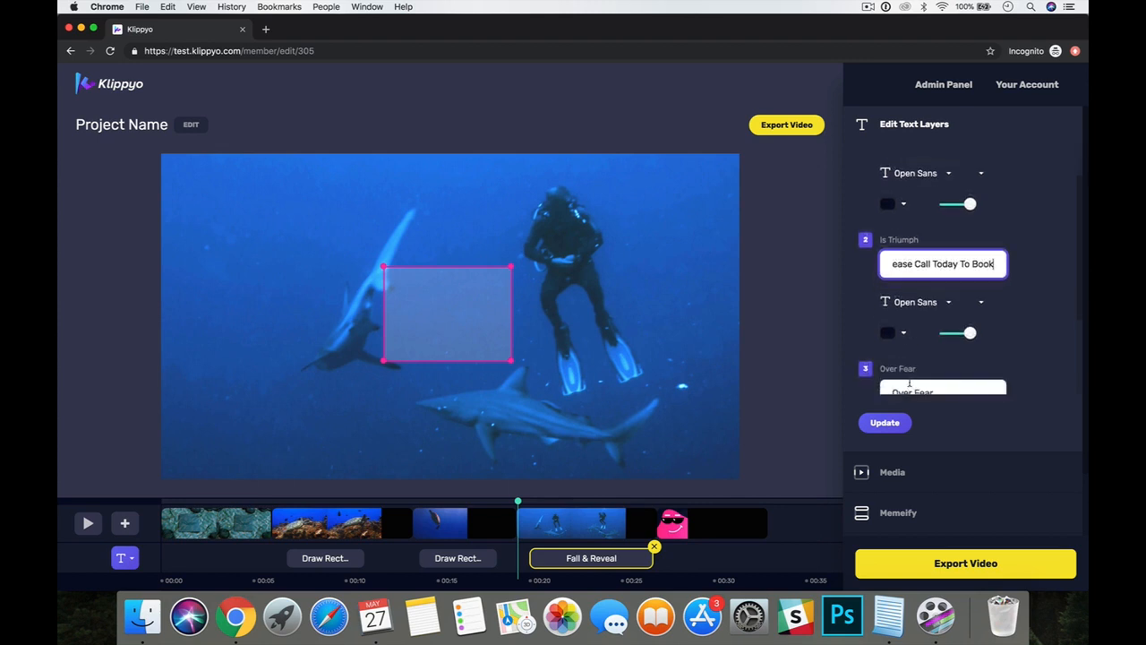
pyautogui.click(908, 387)
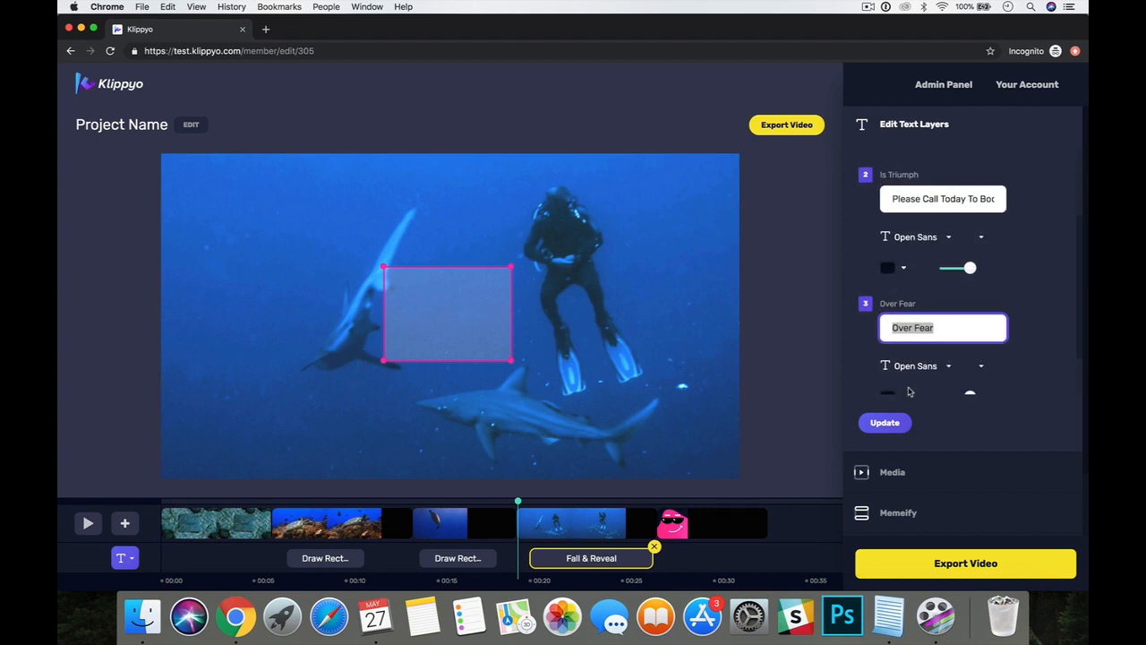
pyautogui.write('0123456789')
# Step: Change the font of the first and second text lines to Bangers
pyautogui.scroll(5, 904, 240)
pyautogui.scroll(1, 909, 240)
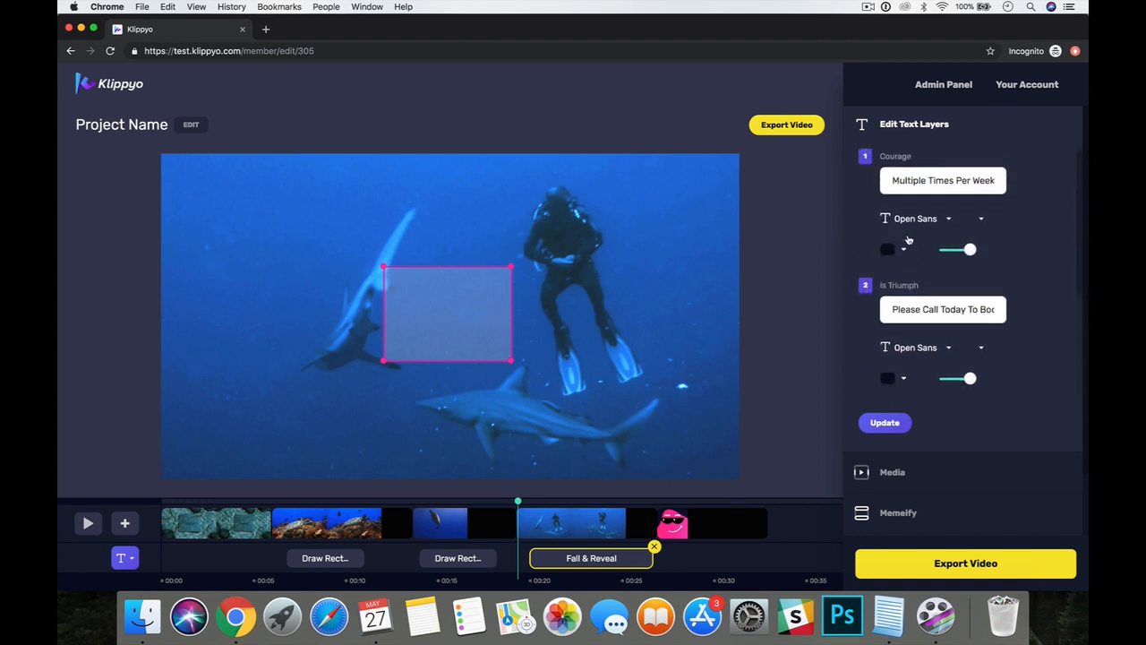
pyautogui.click(911, 225)
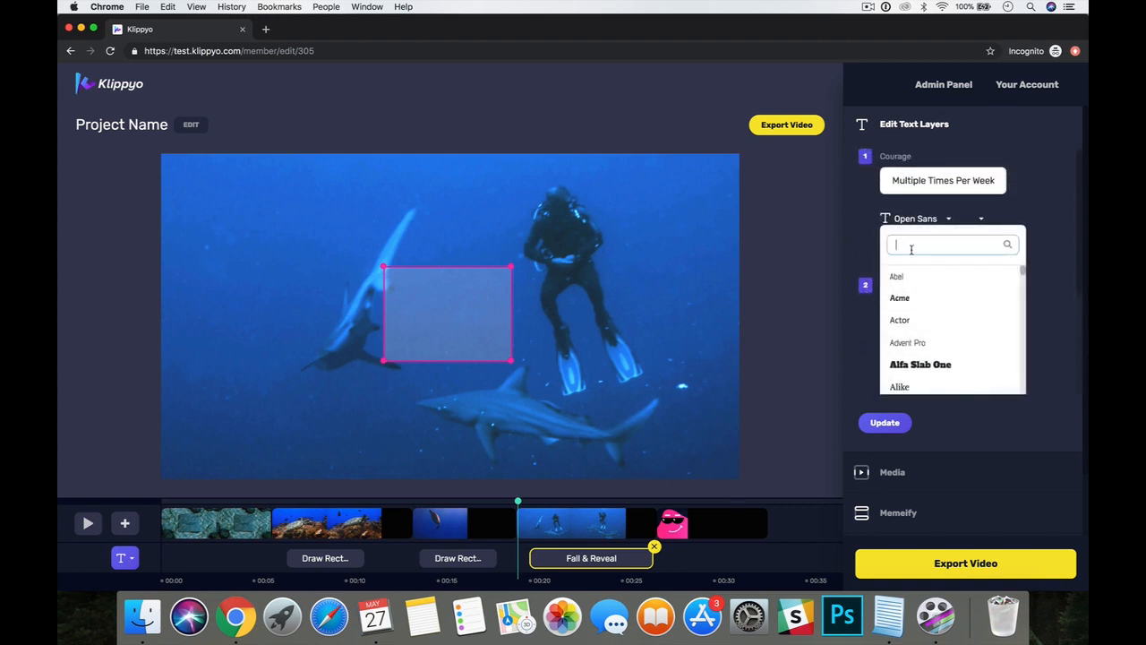
pyautogui.write('bang')
pyautogui.click(983, 279)
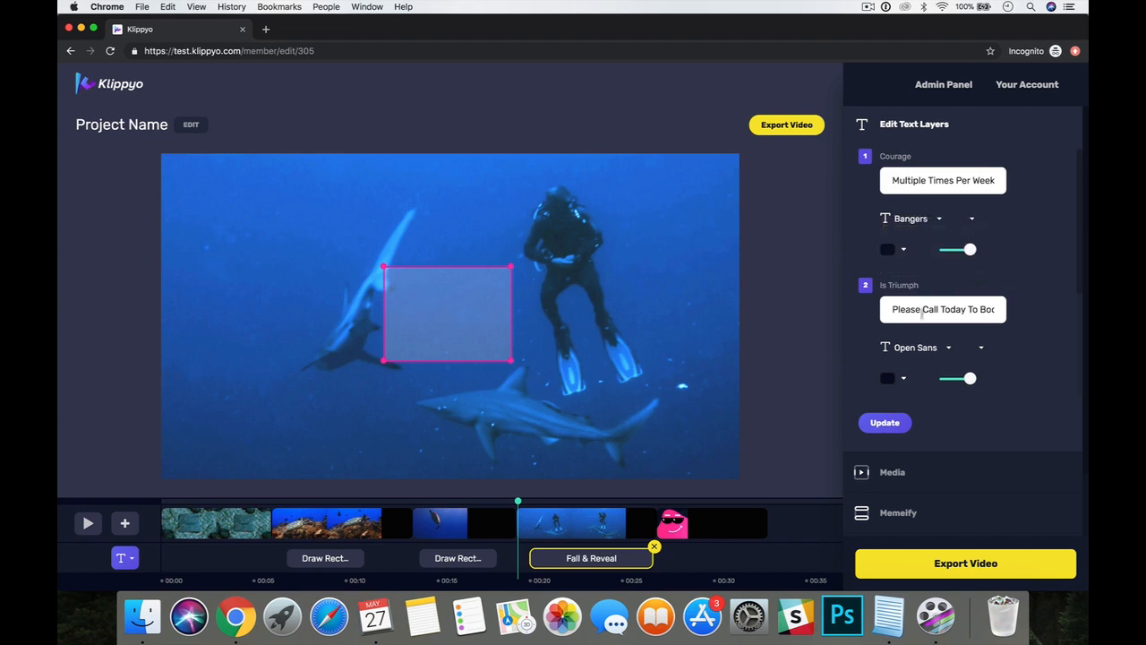
pyautogui.click(906, 353)
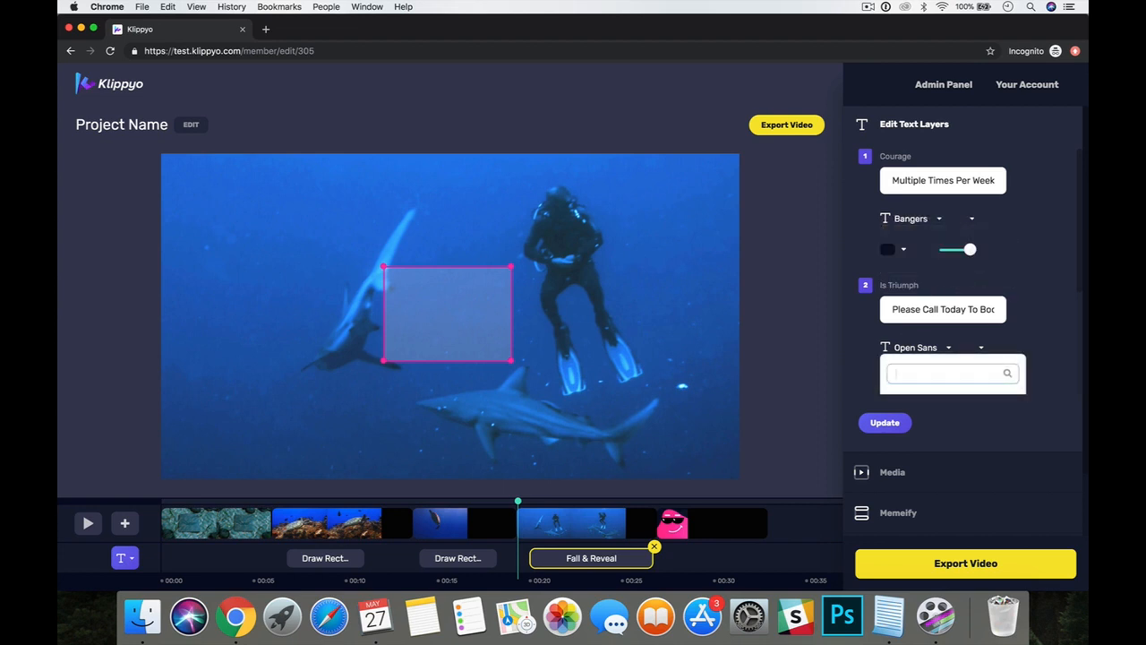
pyautogui.write('bang')
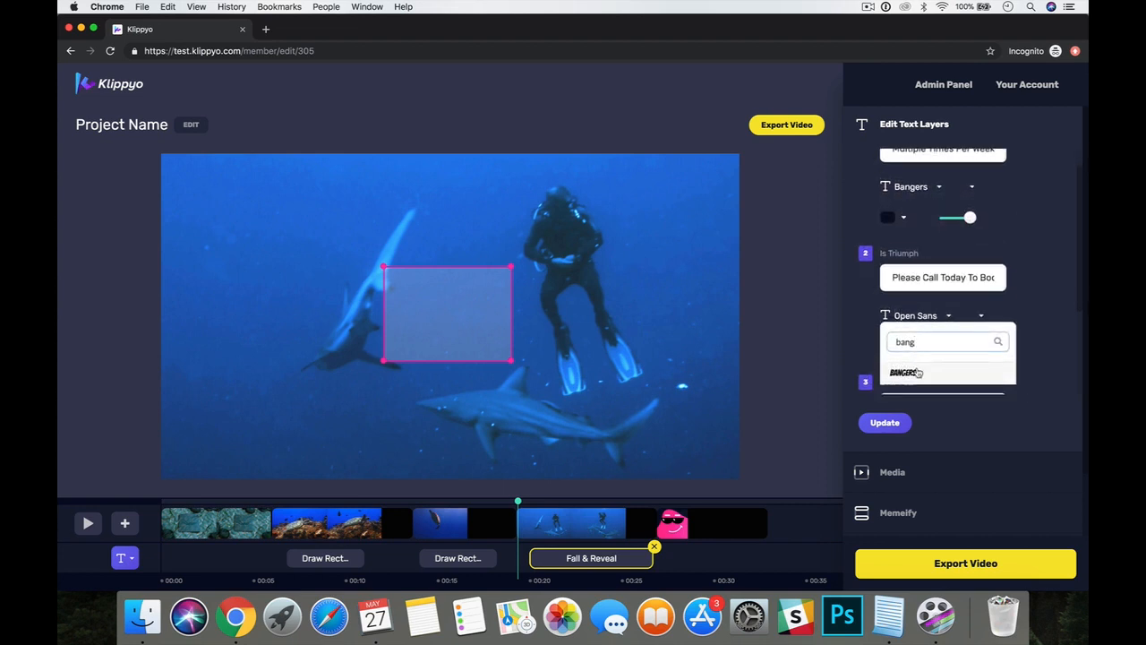
pyautogui.click(914, 369)
# Step: Set the text colour of the first and second lines to white
pyautogui.click(889, 221)
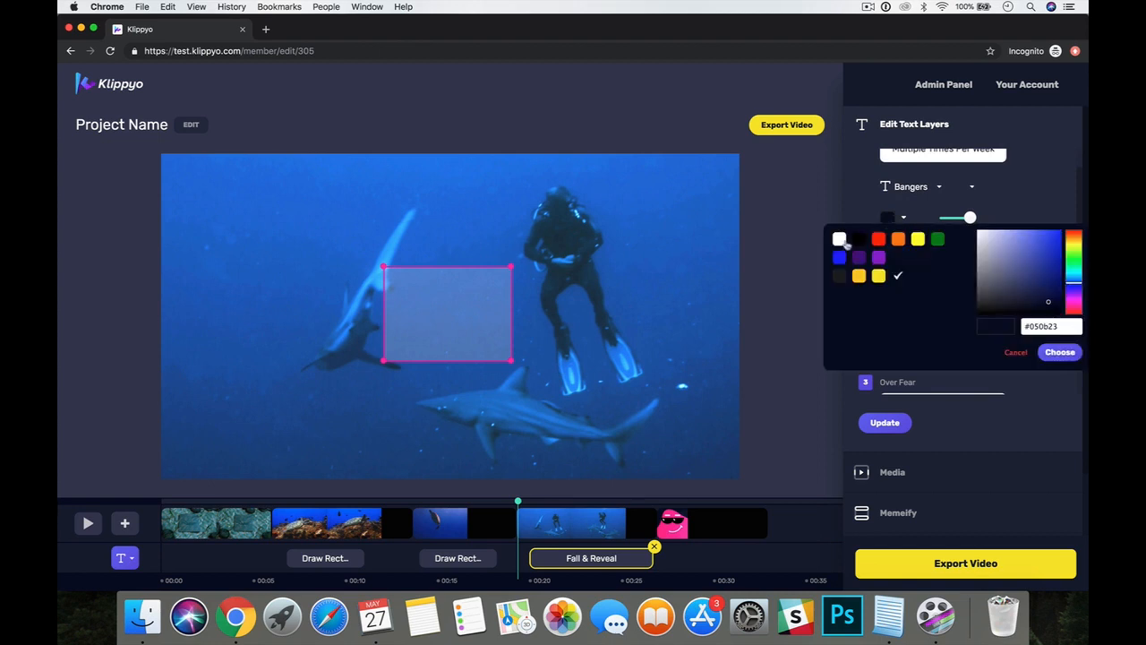
pyautogui.click(838, 239)
pyautogui.click(1059, 352)
pyautogui.click(890, 346)
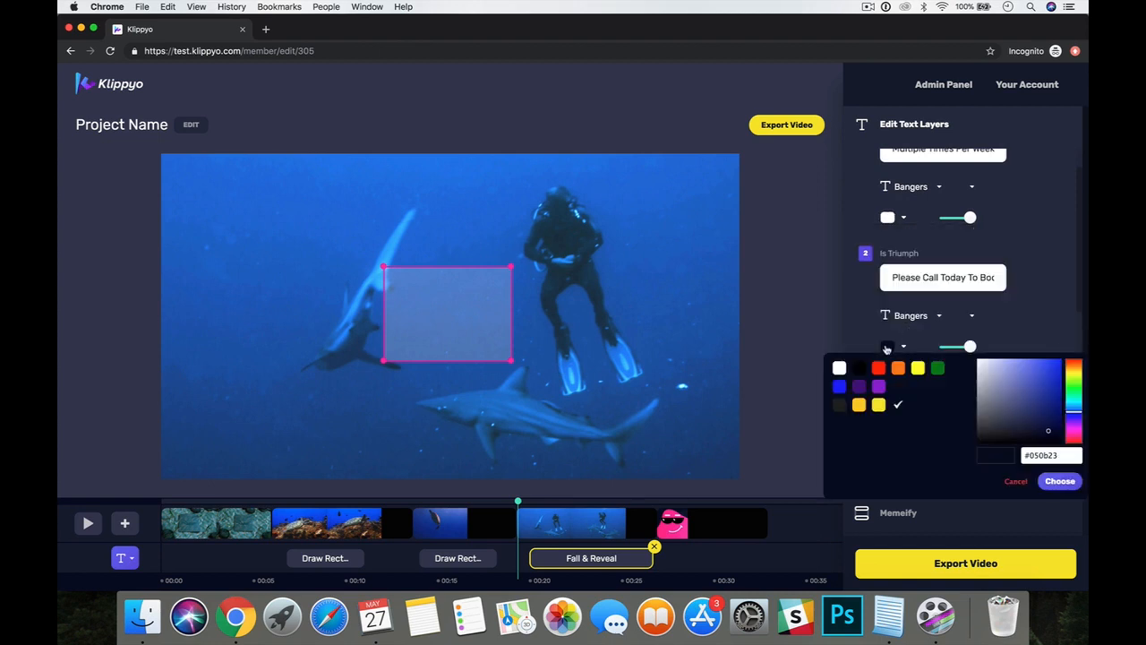
pyautogui.click(839, 368)
pyautogui.click(1057, 480)
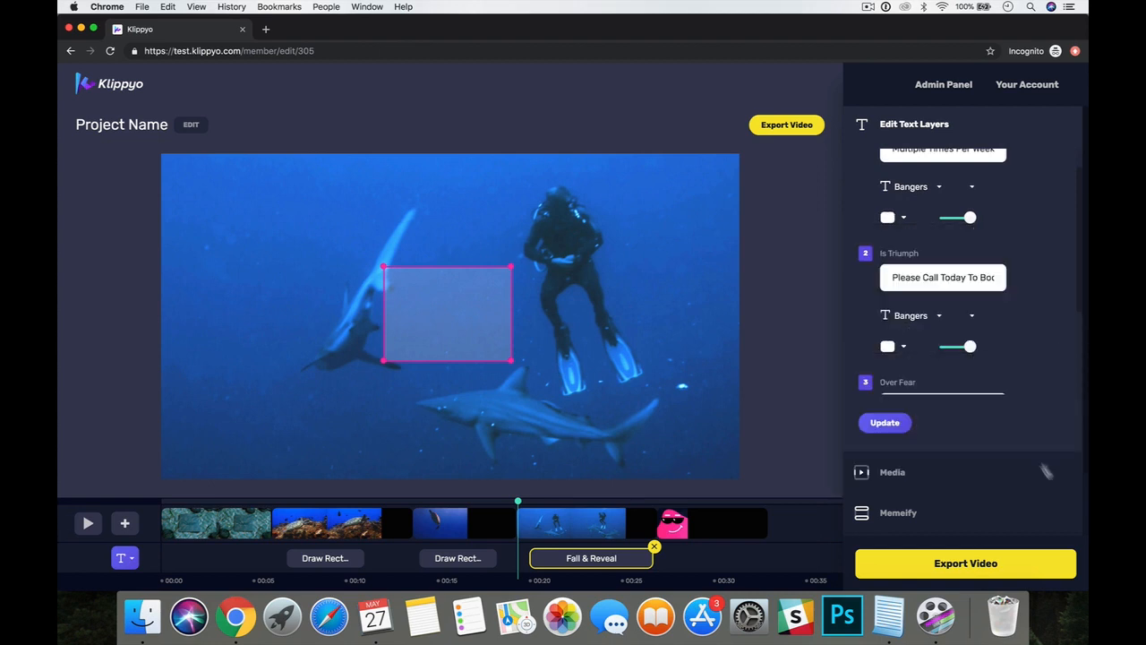
# Step: Change the font of the third text line, the phone number, to Bangers
pyautogui.scroll(-3, 1005, 367)
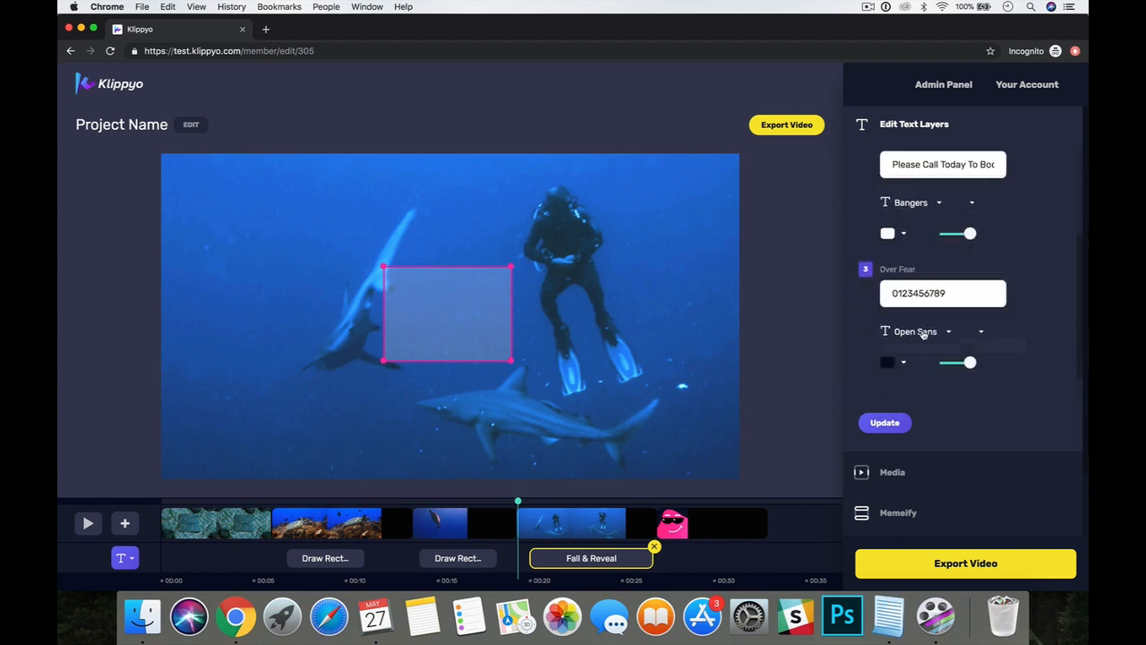
pyautogui.click(915, 331)
pyautogui.write('bange')
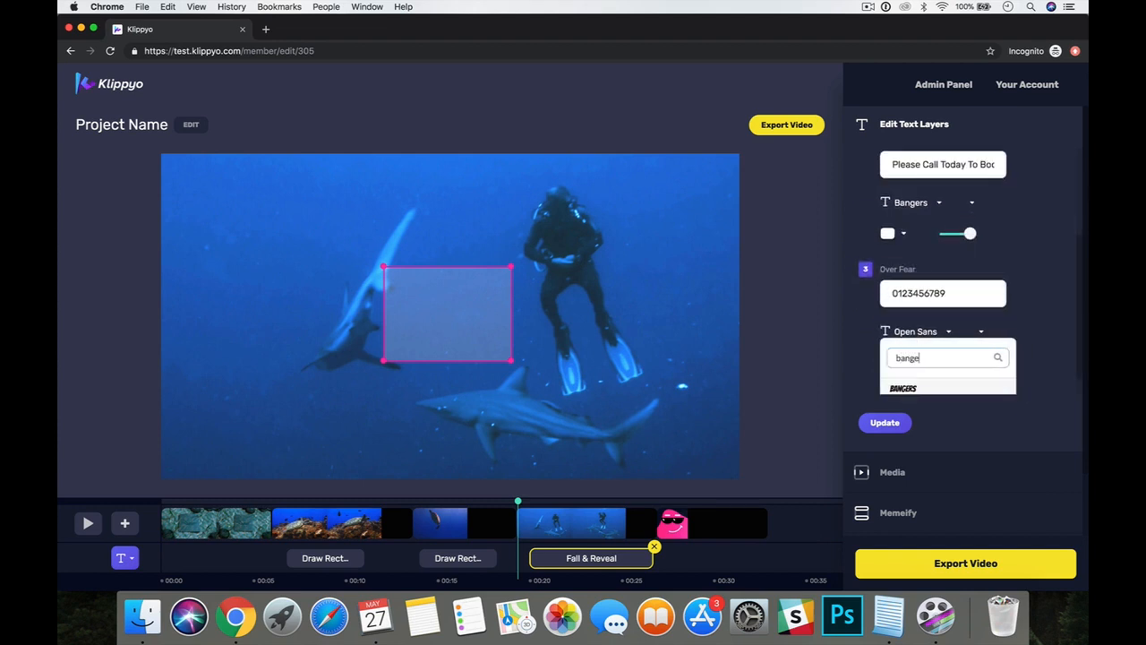
pyautogui.click(919, 391)
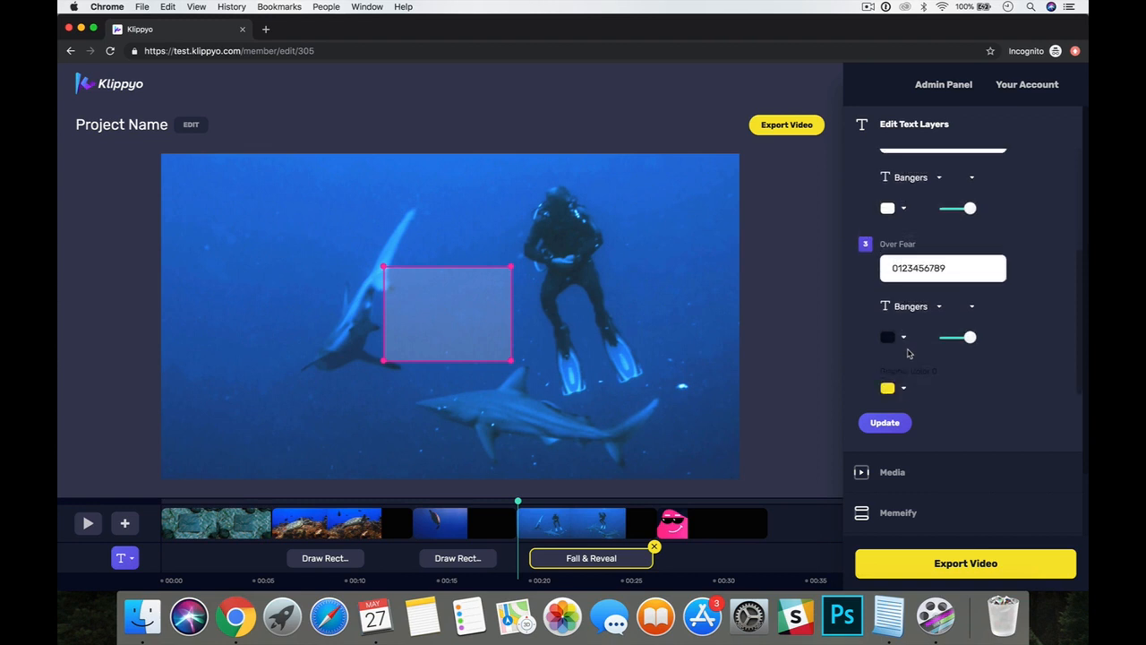
# Step: Set the graphic colour to blue (#0000ff), update the Fall & Reveal animation, and preview it over the shark clip
pyautogui.click(891, 392)
pyautogui.click(844, 435)
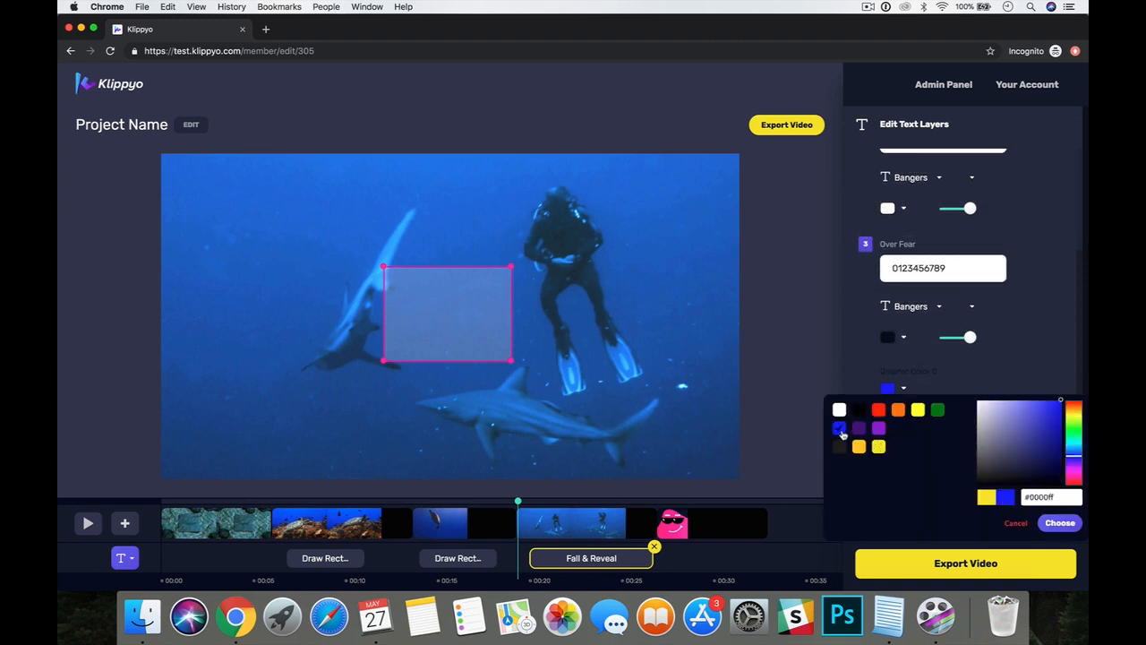
pyautogui.click(1054, 528)
pyautogui.click(885, 422)
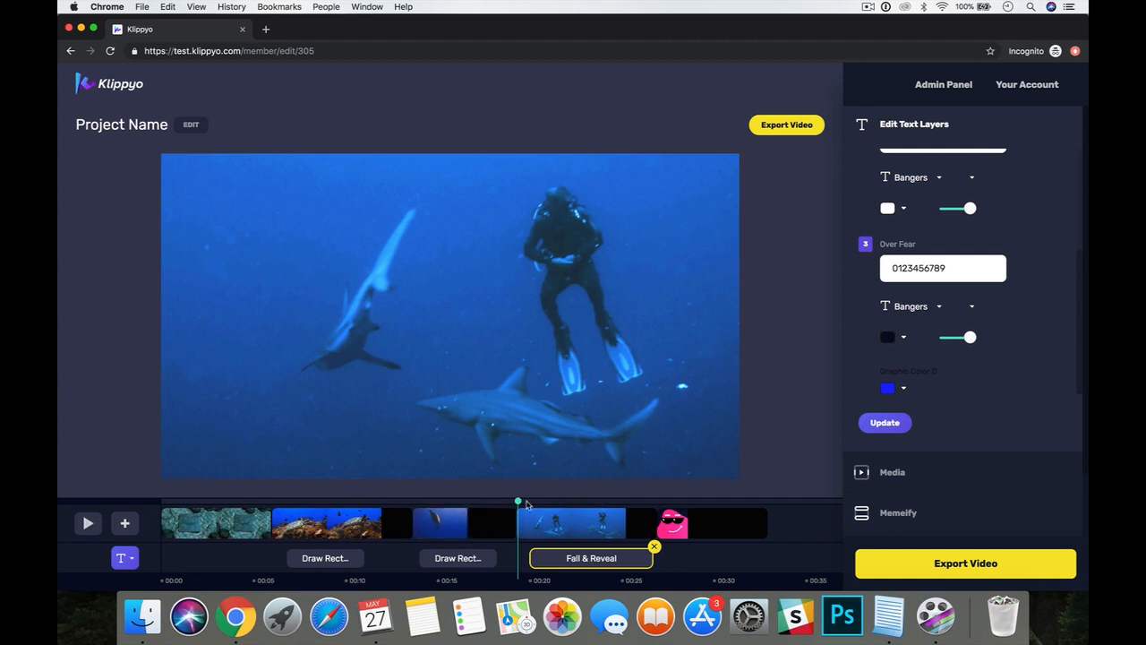
pyautogui.click(525, 504)
pyautogui.click(89, 523)
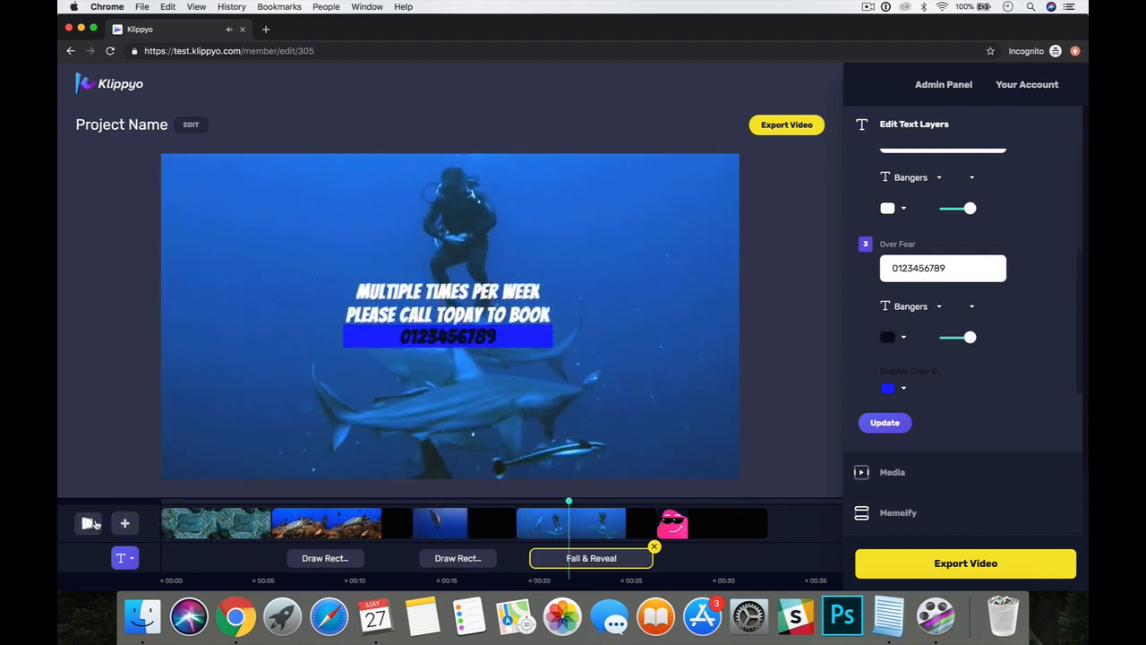
pyautogui.click(90, 523)
# Step: Set the text colour of the third line to white and update the animation
pyautogui.click(887, 339)
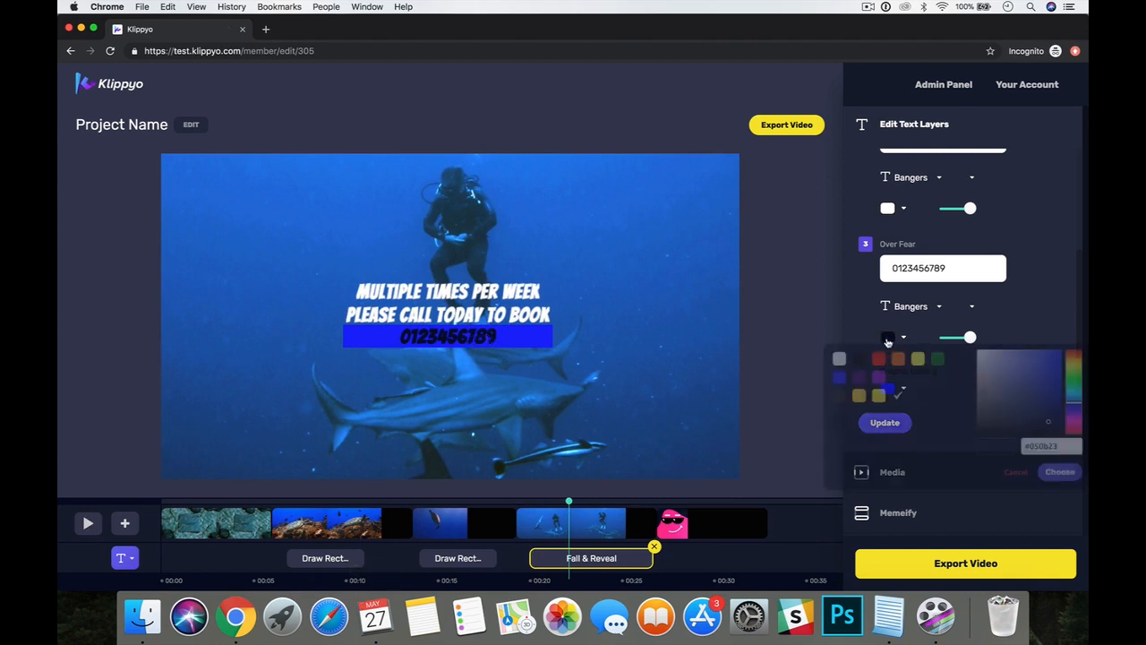
pyautogui.click(840, 361)
pyautogui.click(1057, 473)
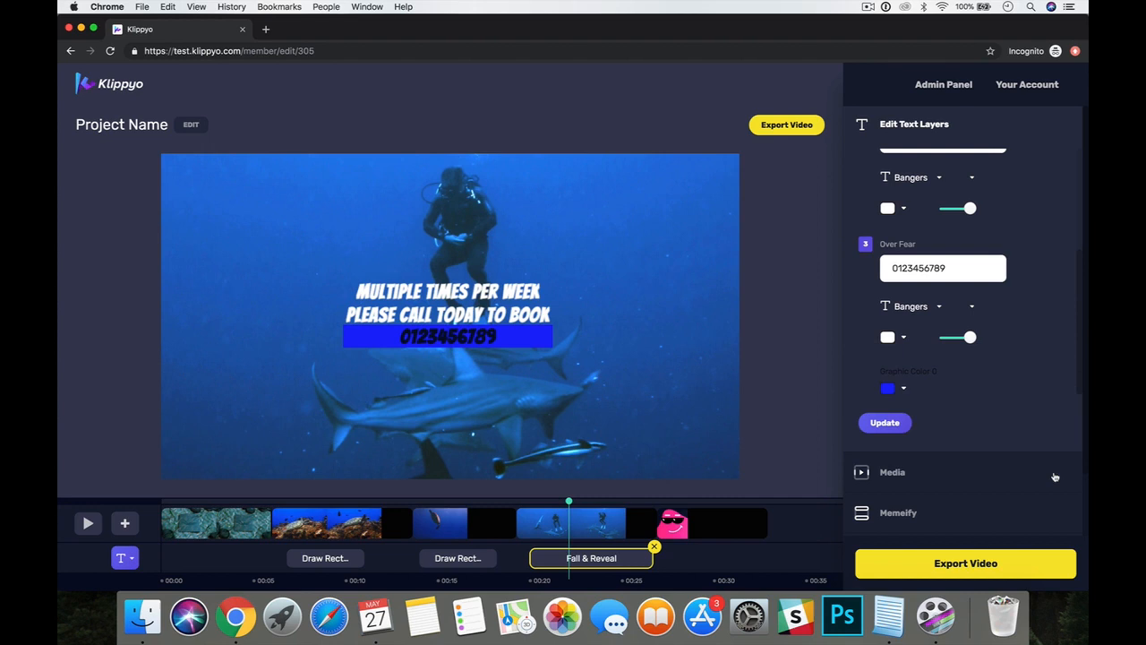
pyautogui.click(892, 426)
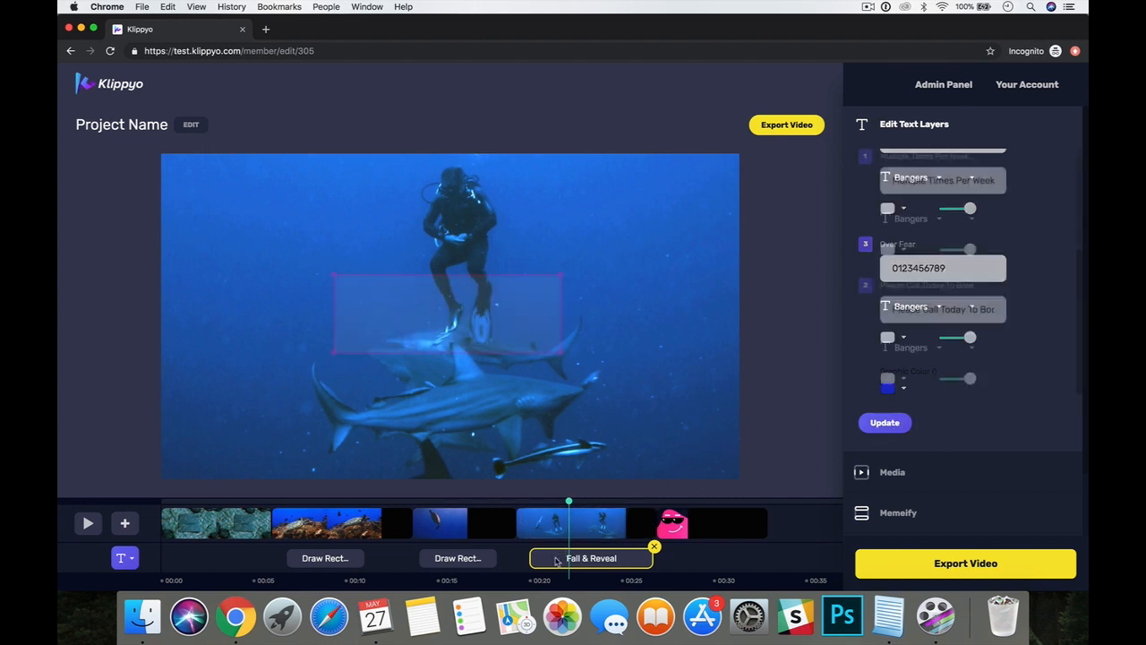
# Step: Enlarge the Fall & Reveal text box, recentre it on the frame, and play from the shark clip into the outro
pyautogui.moveTo(563, 352); pyautogui.dragTo(696, 402)
pyautogui.moveTo(619, 361); pyautogui.dragTo(559, 338)
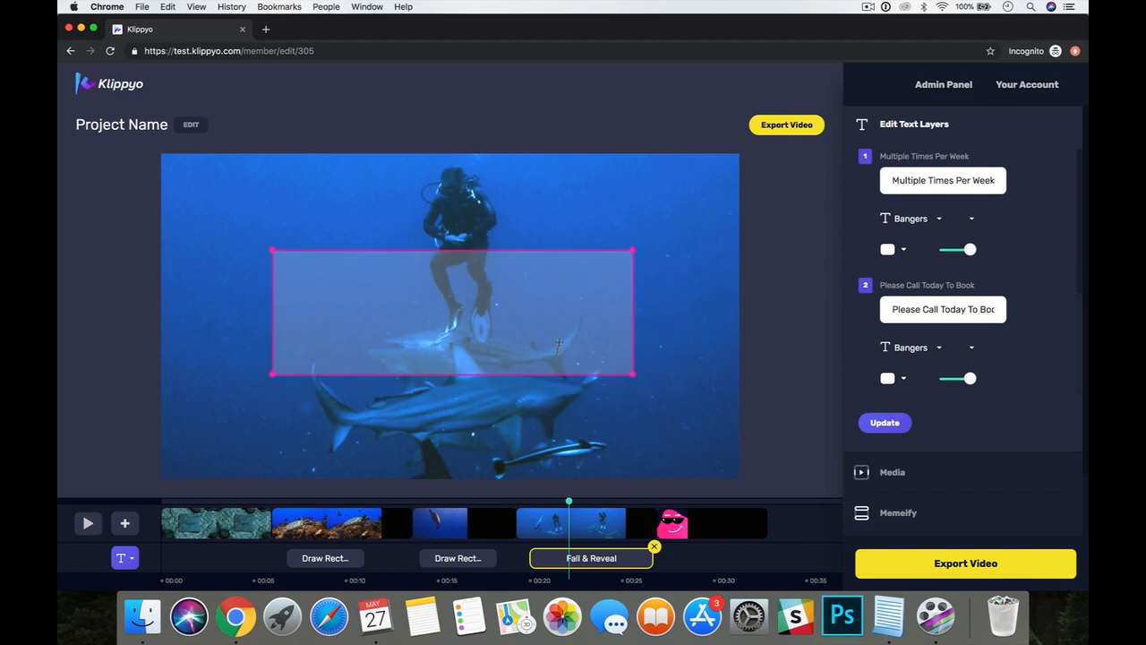
pyautogui.click(525, 503)
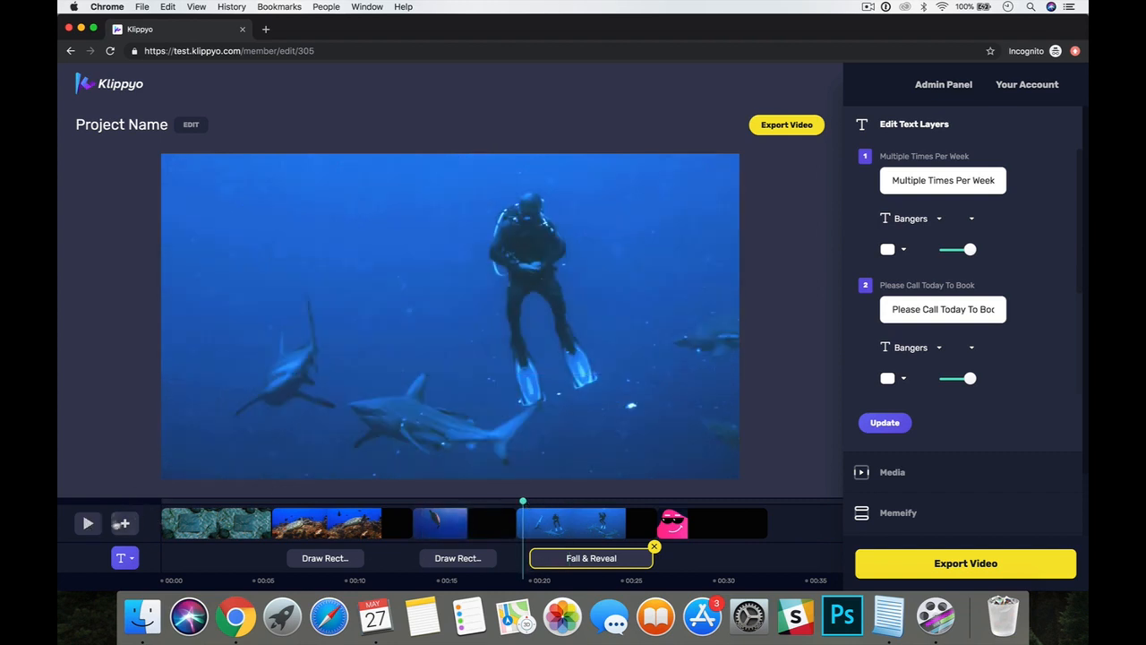
pyautogui.click(90, 524)
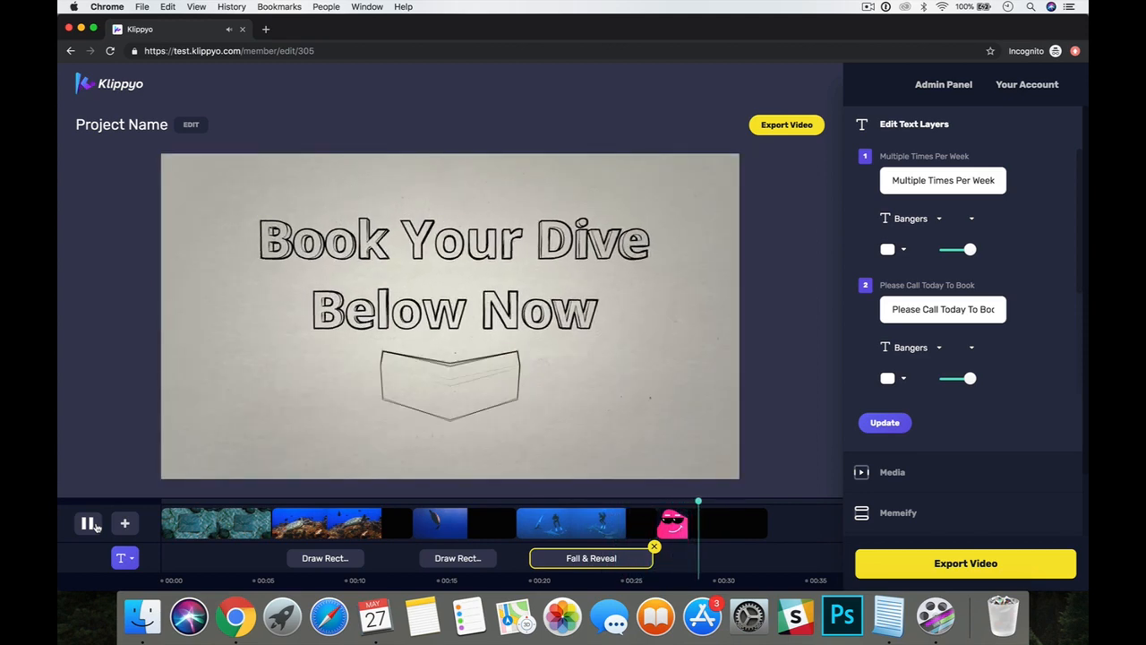
pyautogui.click(91, 524)
# Step: Play the video from the start of the intro through to the outro, and stop playback there
pyautogui.click(168, 503)
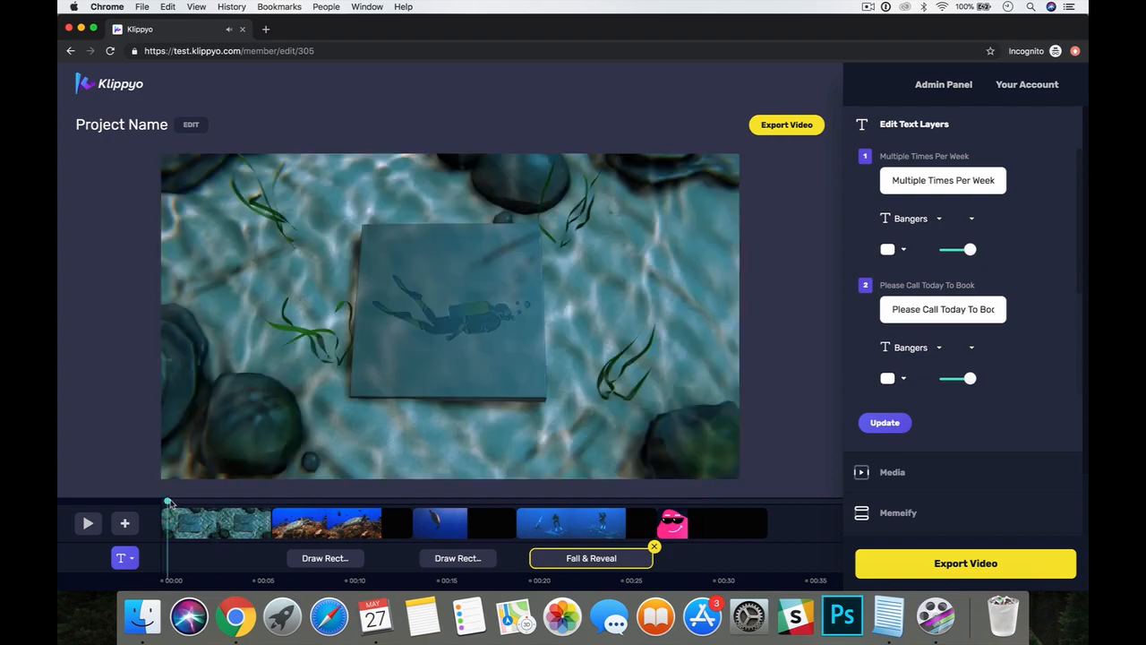
pyautogui.click(87, 524)
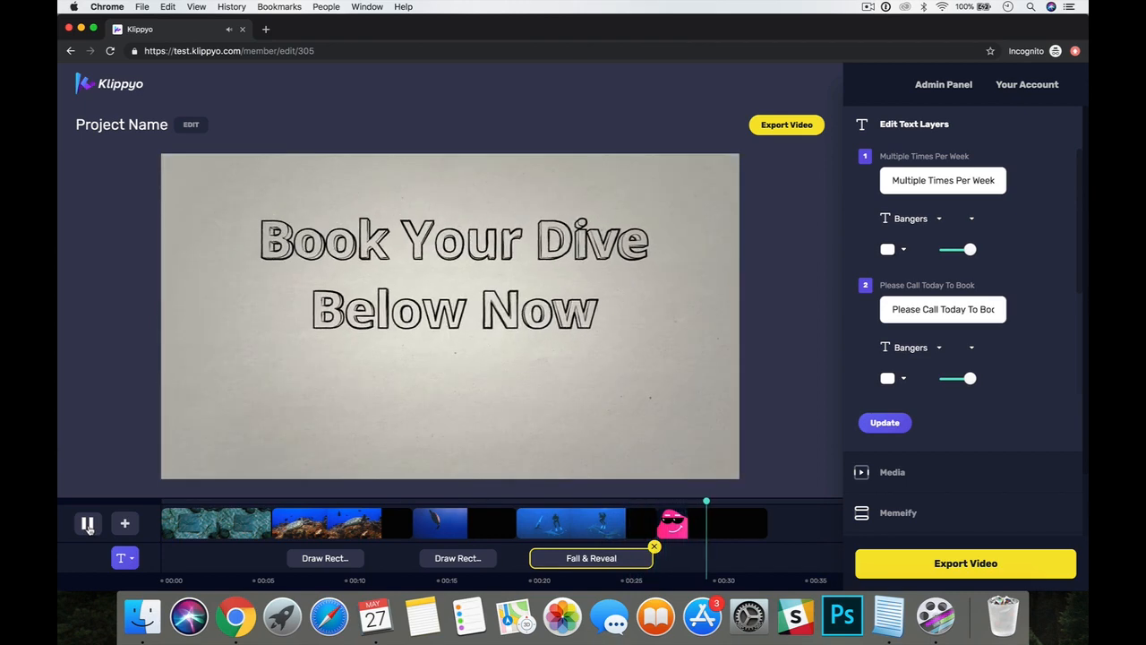
pyautogui.click(87, 524)
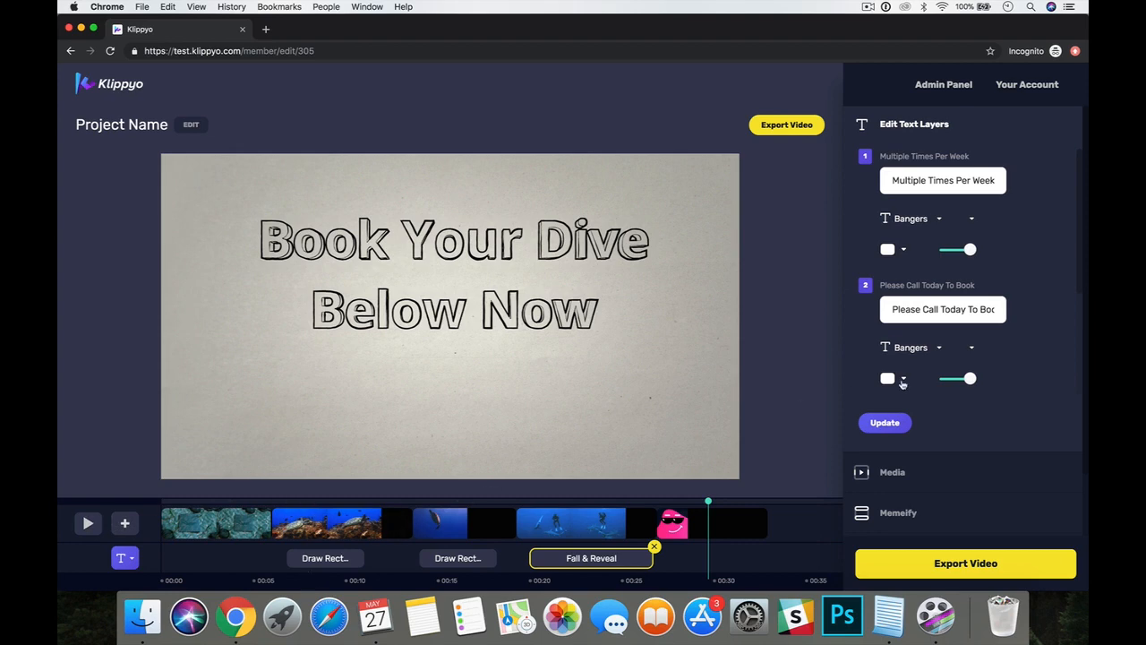
# Step: Move the playhead to the reef turtle clip and add a top-only meme bar reading "Ever Wanted To Dive?"
pyautogui.click(399, 504)
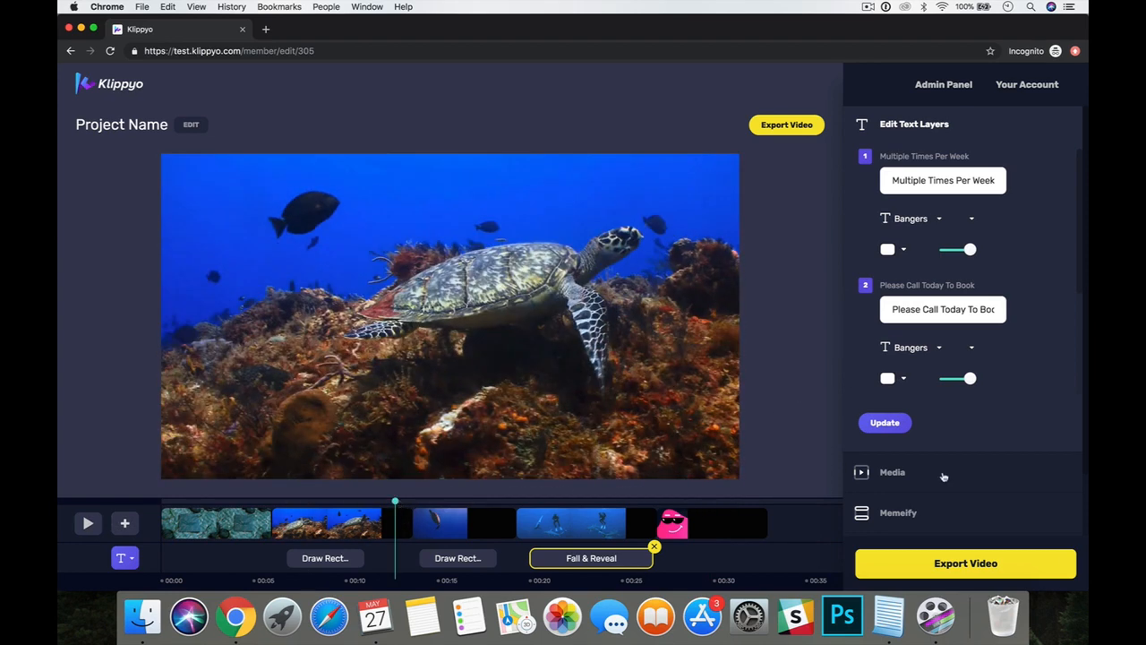
pyautogui.click(914, 510)
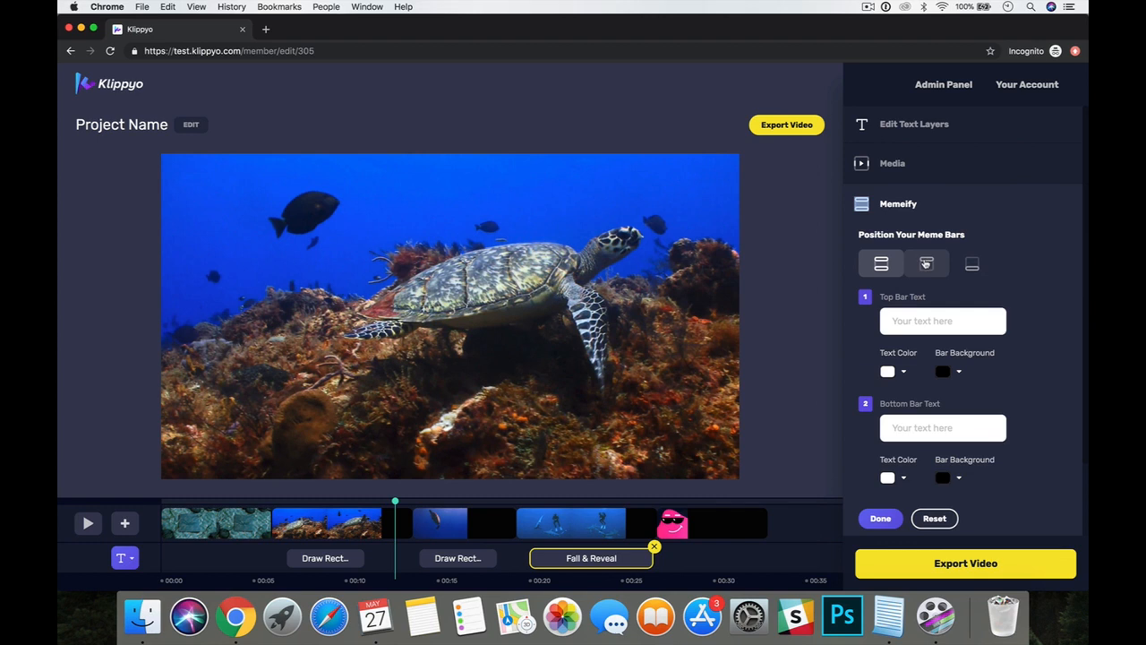
pyautogui.click(926, 264)
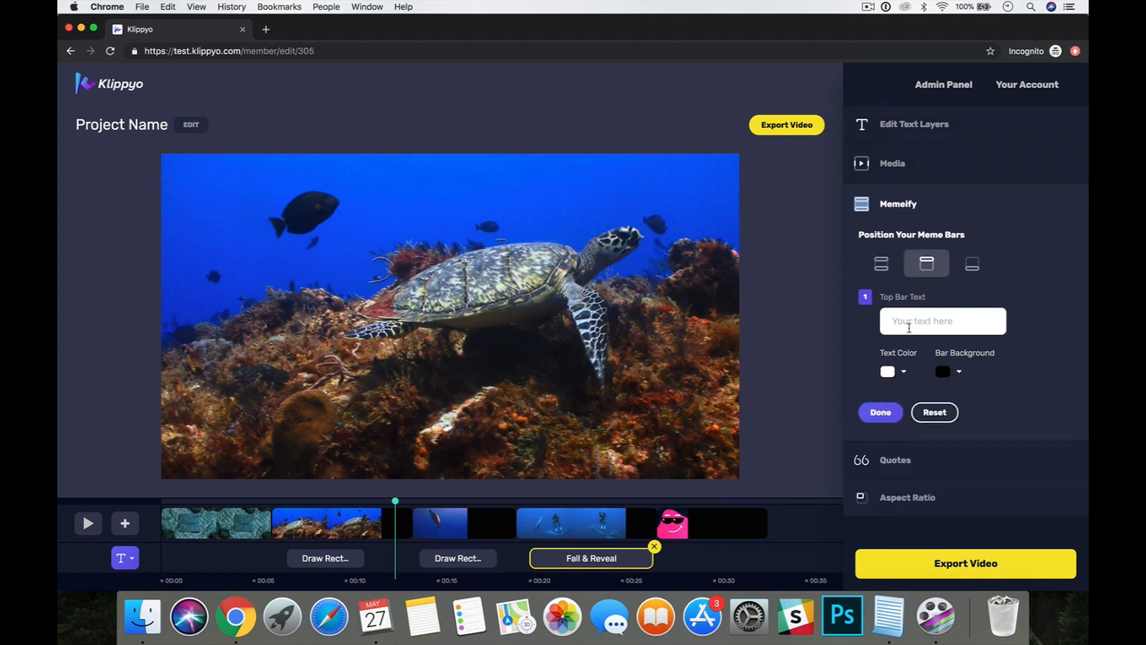
pyautogui.click(909, 328)
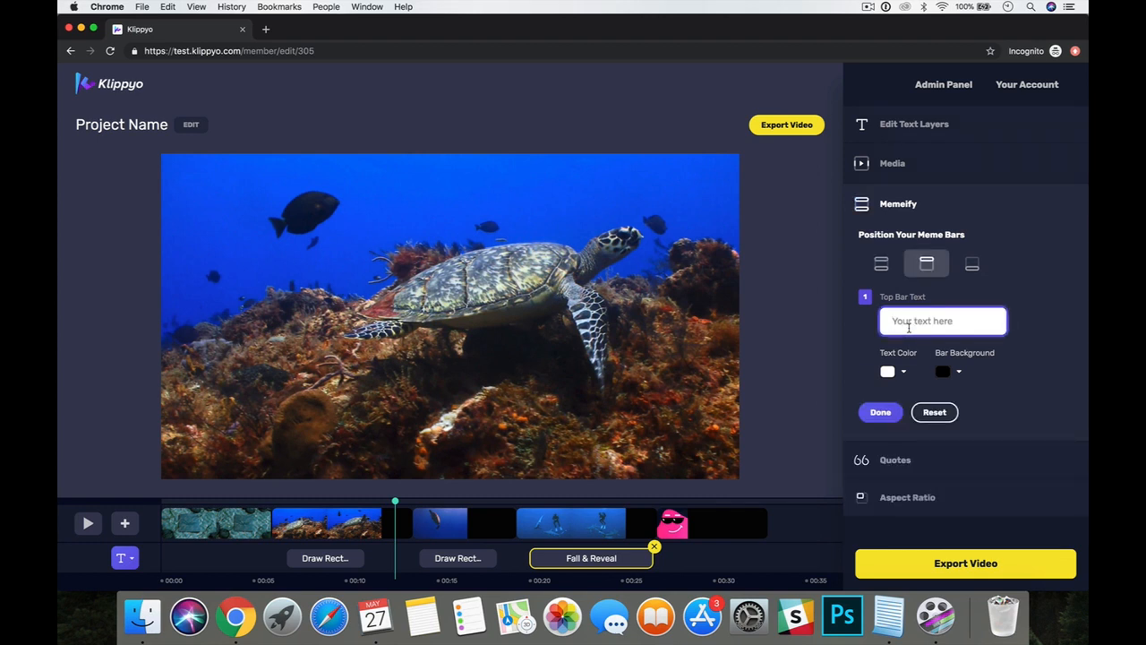
pyautogui.write('Ever Wanted To Dive?')
pyautogui.click(885, 413)
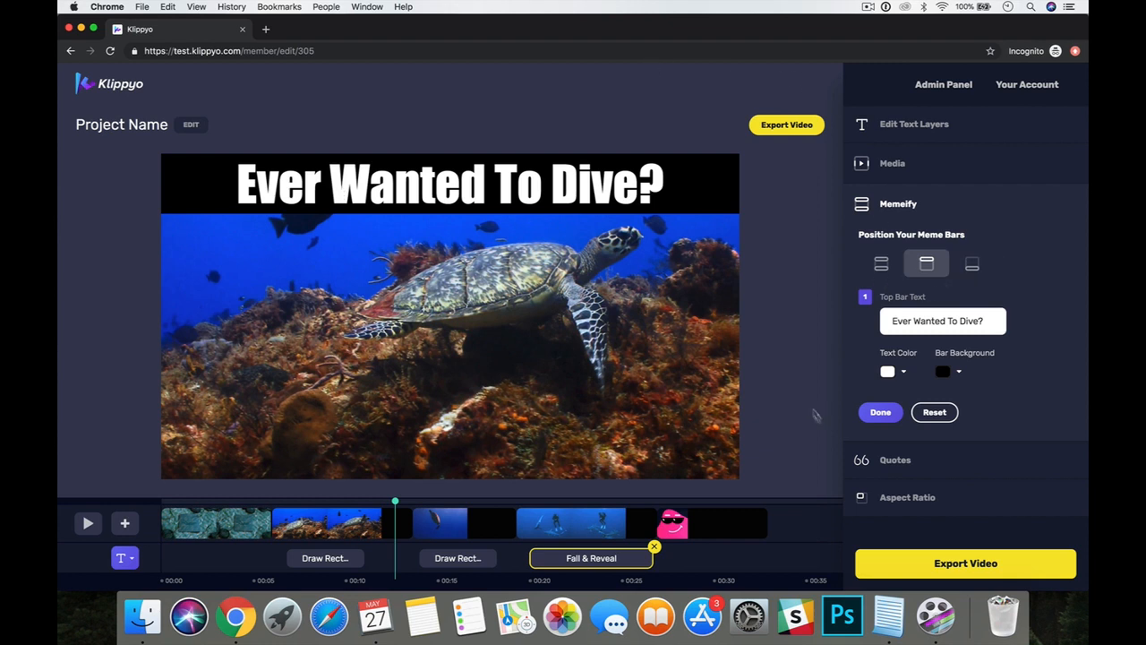
# Step: Examine the landscape, square and vertical aspect ratio options for the video
pyautogui.click(895, 496)
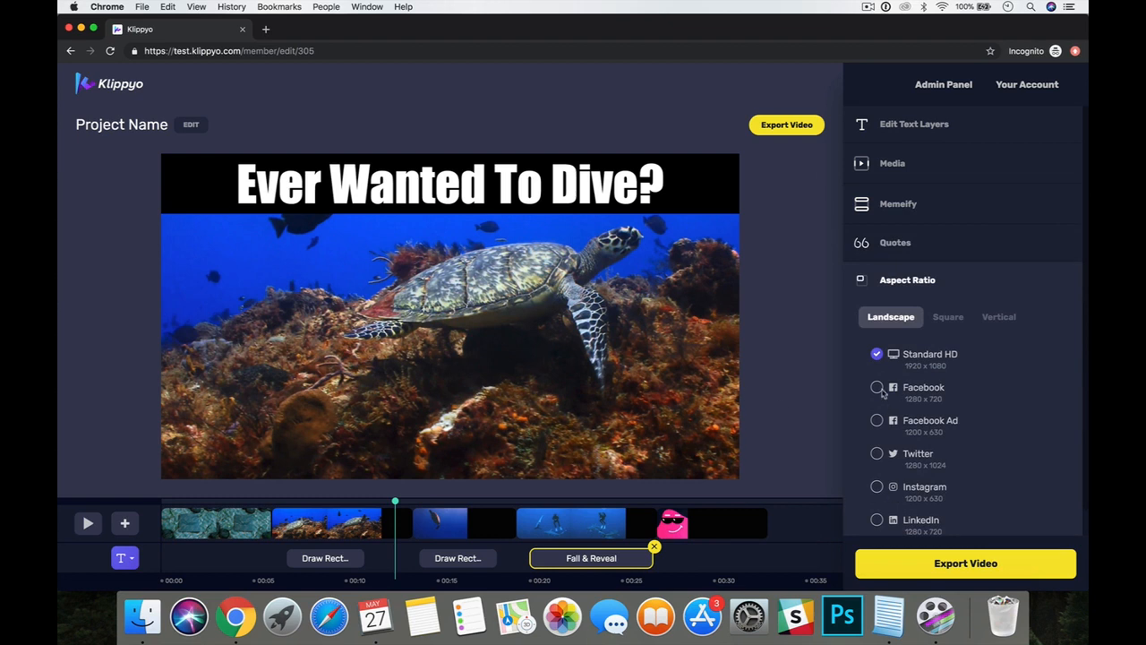
pyautogui.click(949, 317)
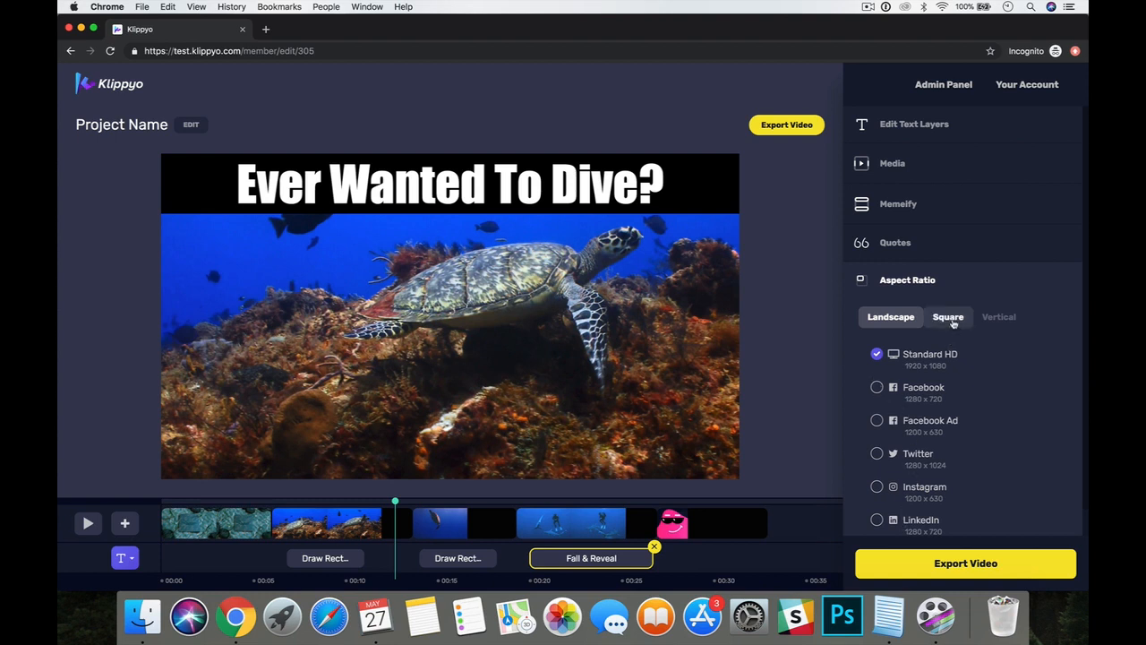
pyautogui.click(998, 317)
pyautogui.click(899, 321)
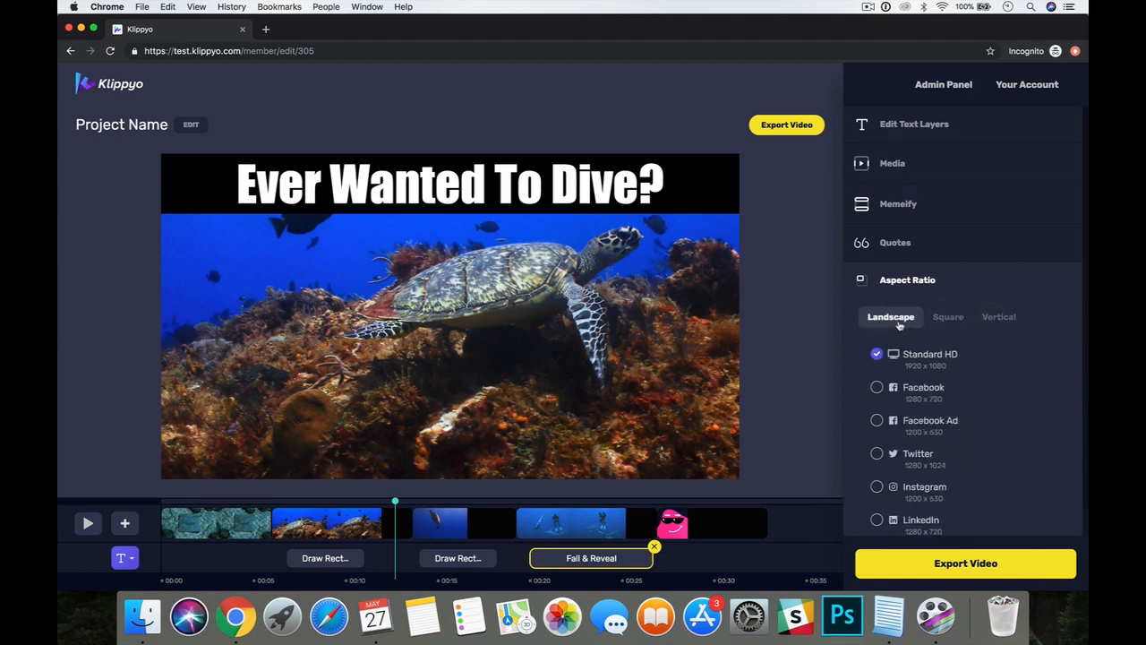